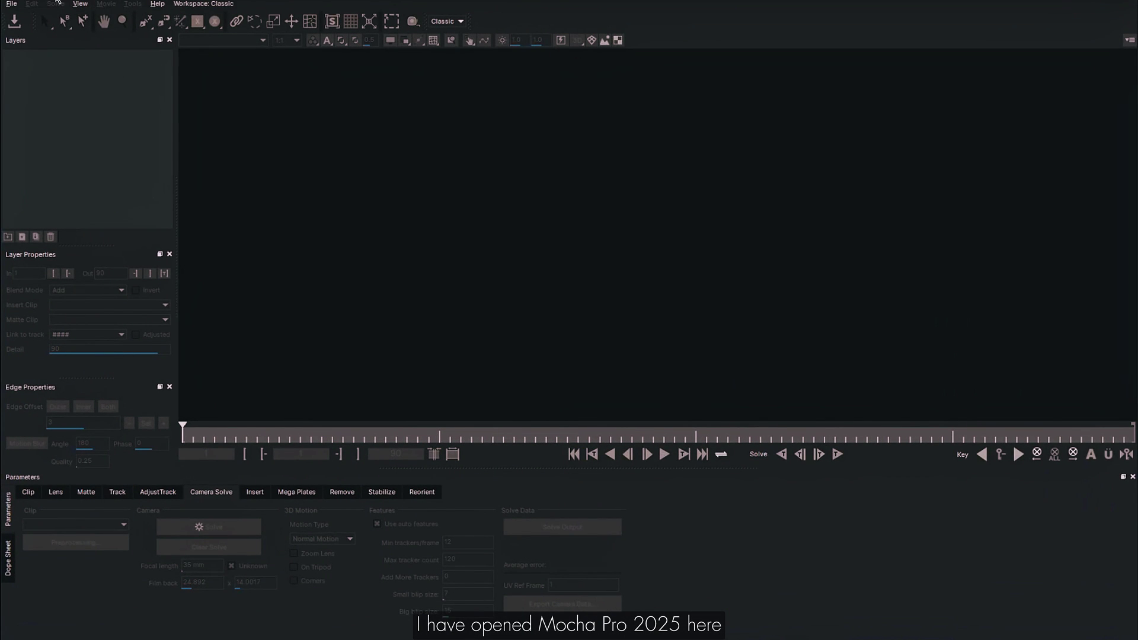
click(157, 4)
click(202, 15)
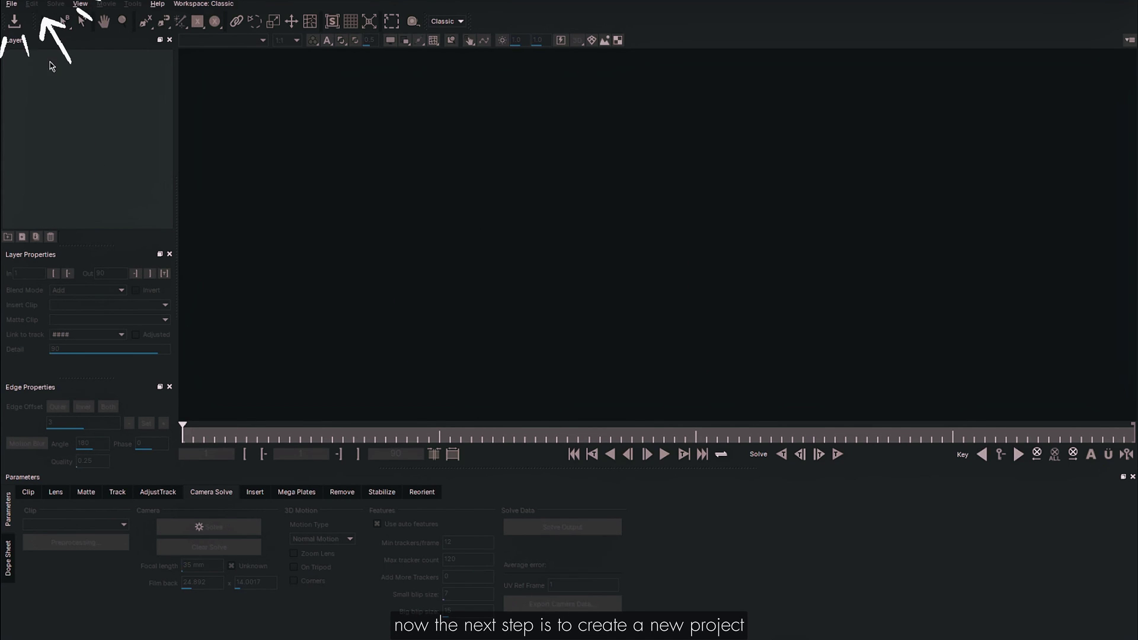
- Create a new project named Video_April from the clip Video_April.0001.exr, frames 1 to 90, overwriting the existing project file
click(12, 5)
click(38, 16)
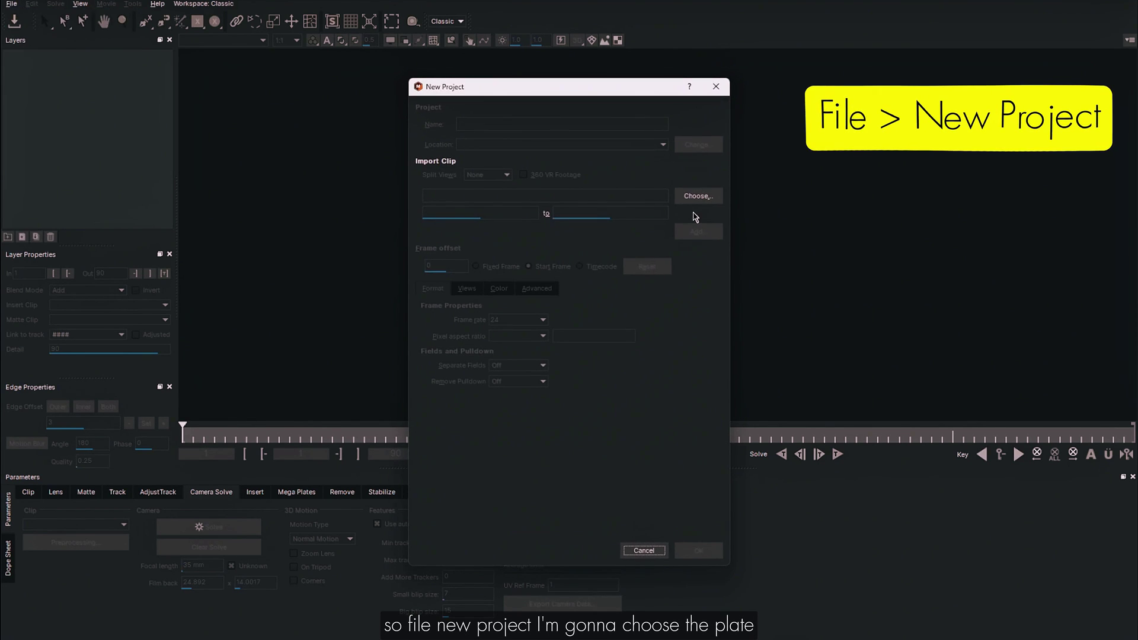
click(735, 154)
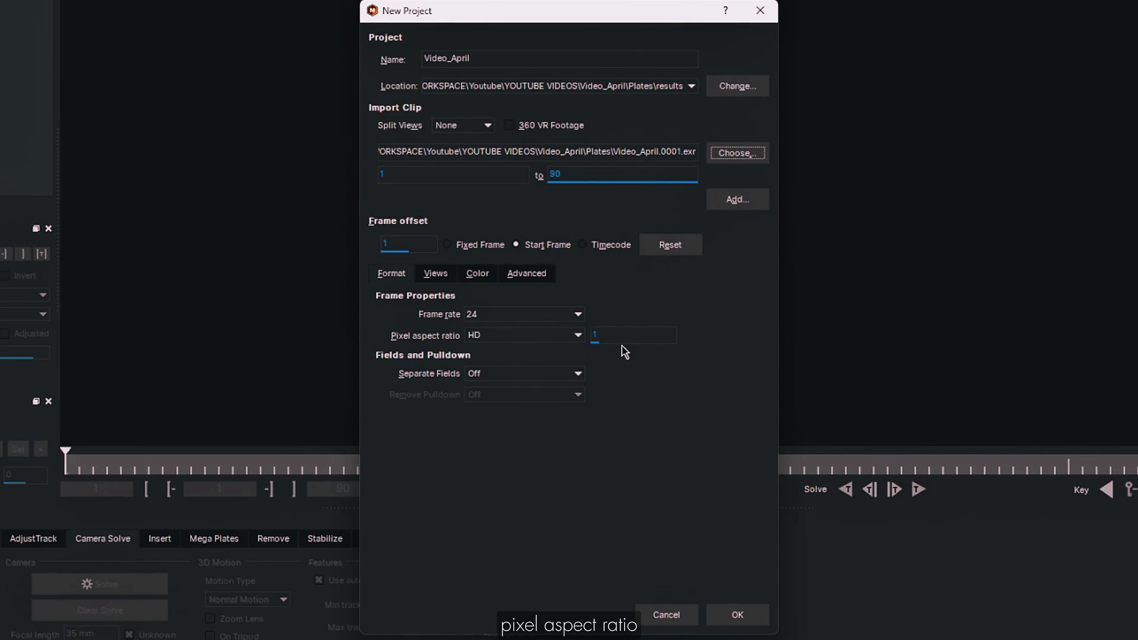
double_click(474, 59)
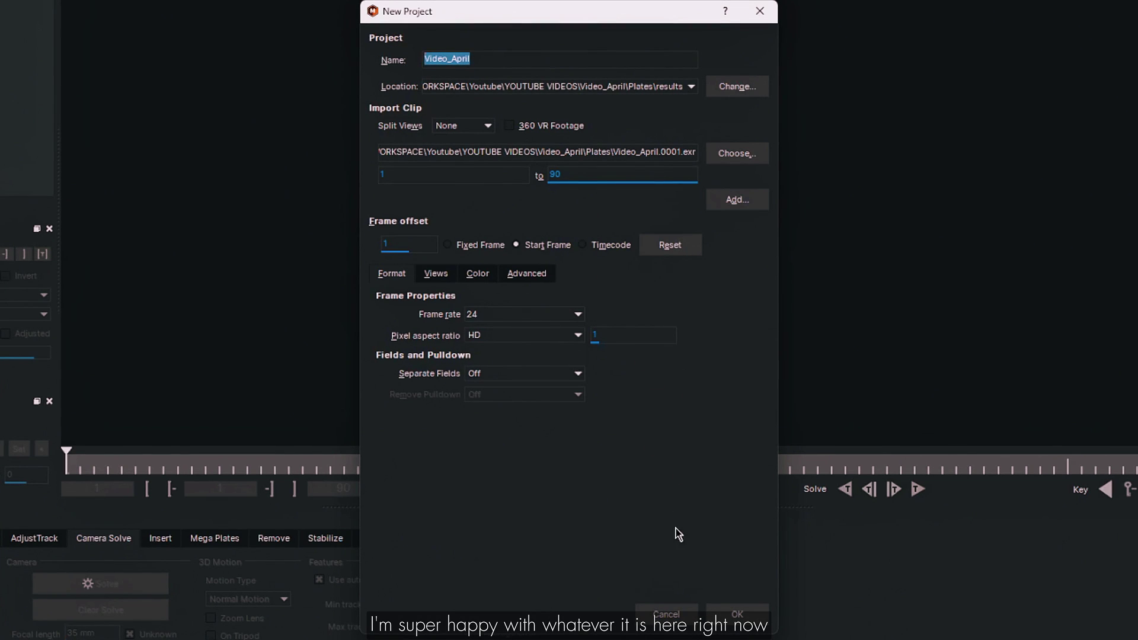
click(736, 616)
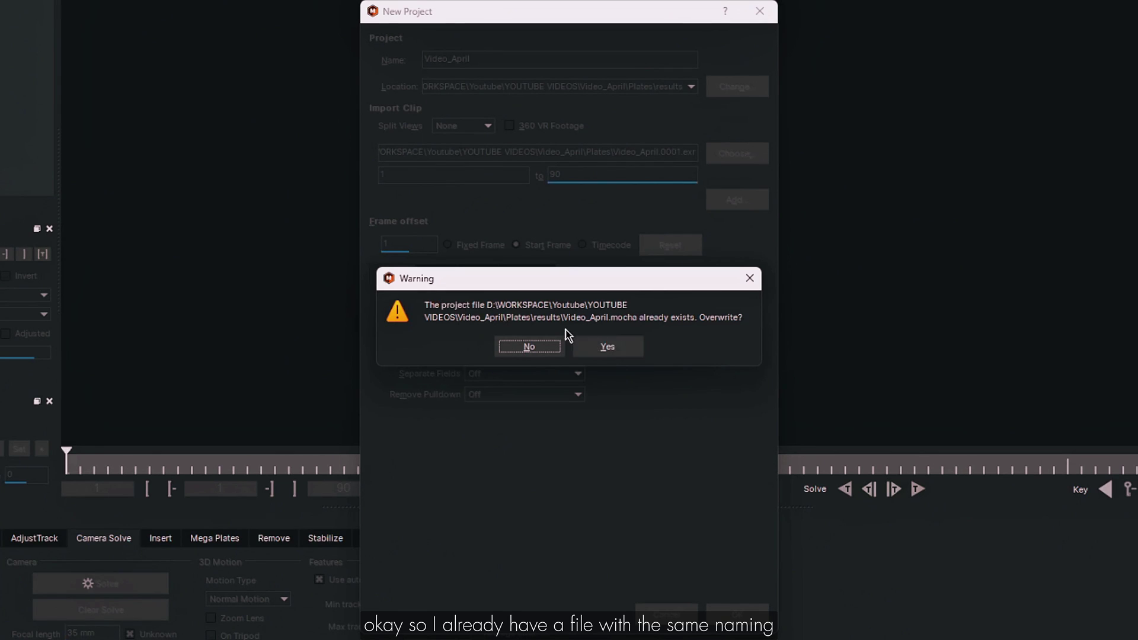
click(609, 350)
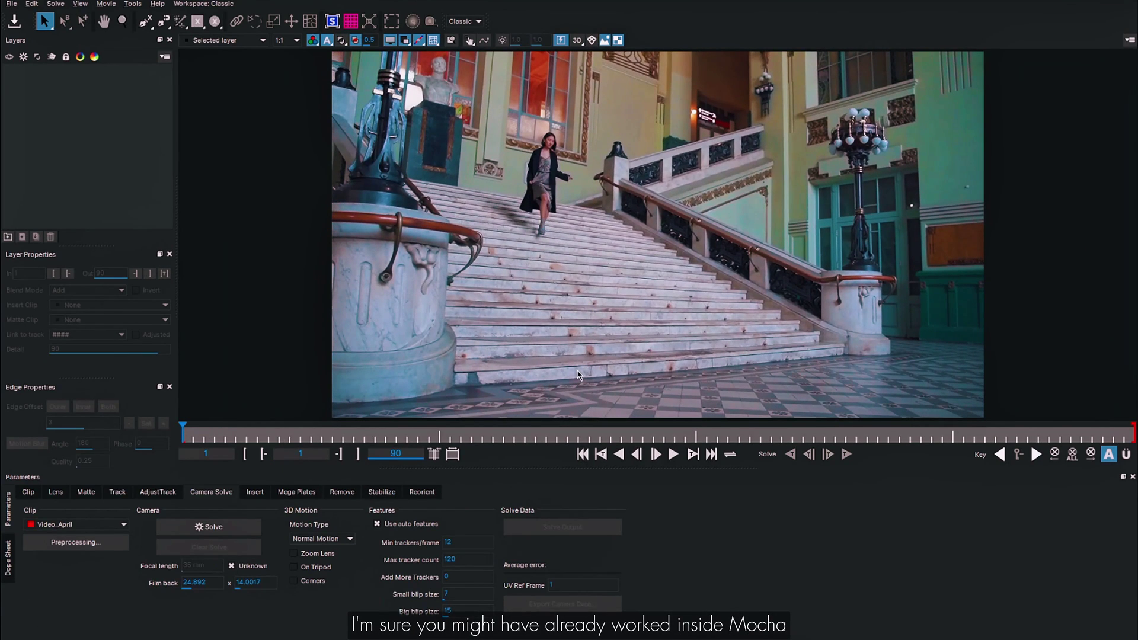
- Look at the Essentials workspace and switch the layout to the Camera Solve workspace
click(481, 434)
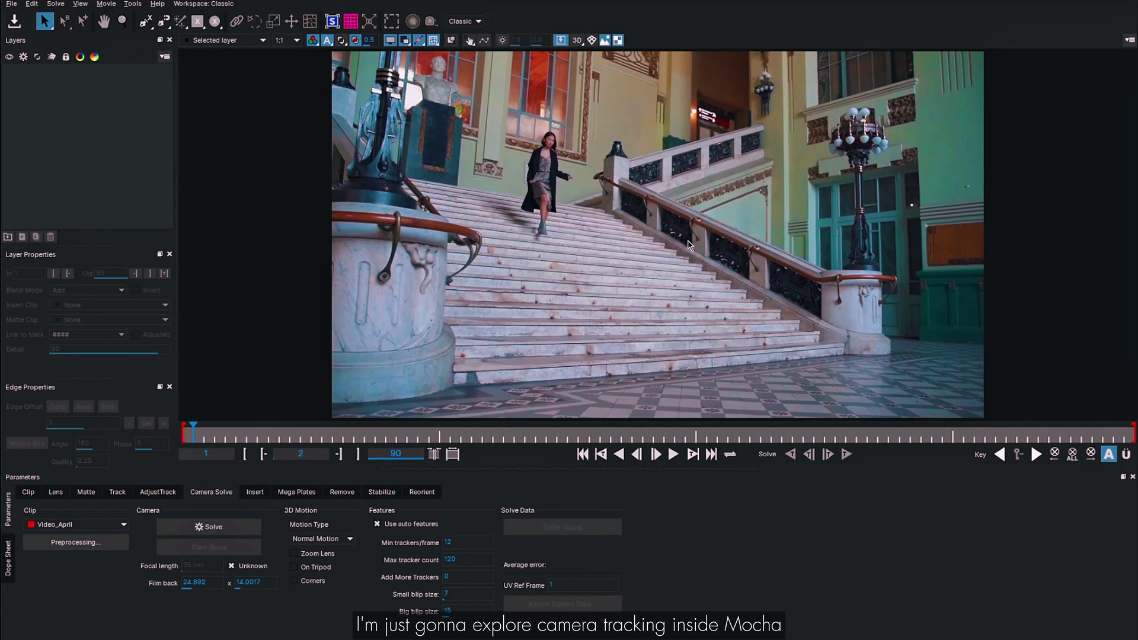
click(503, 433)
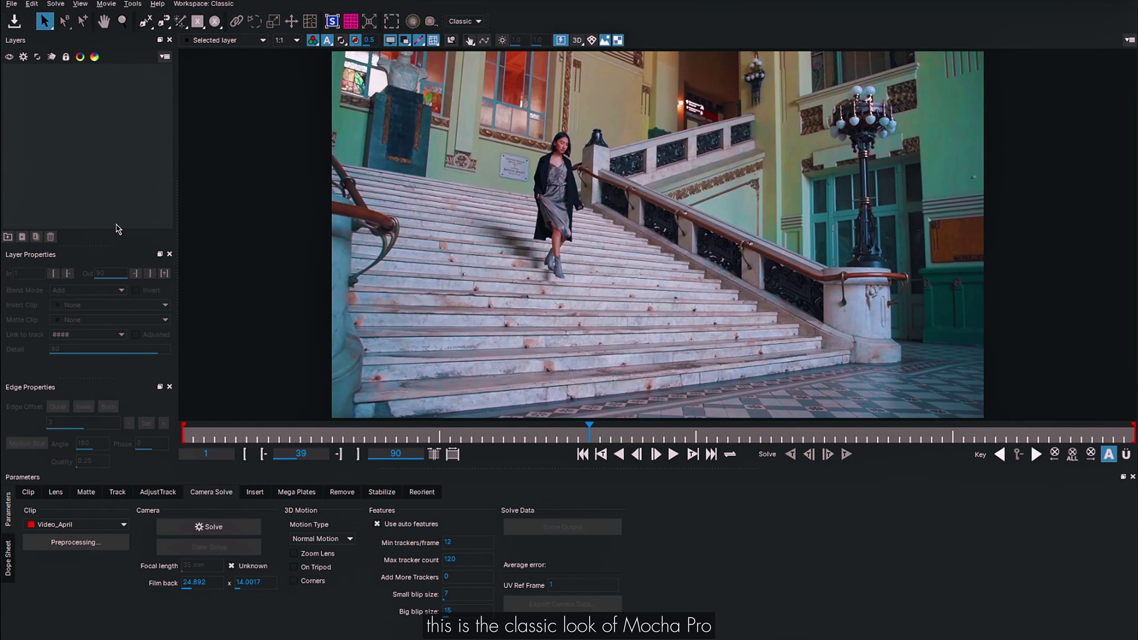
click(207, 4)
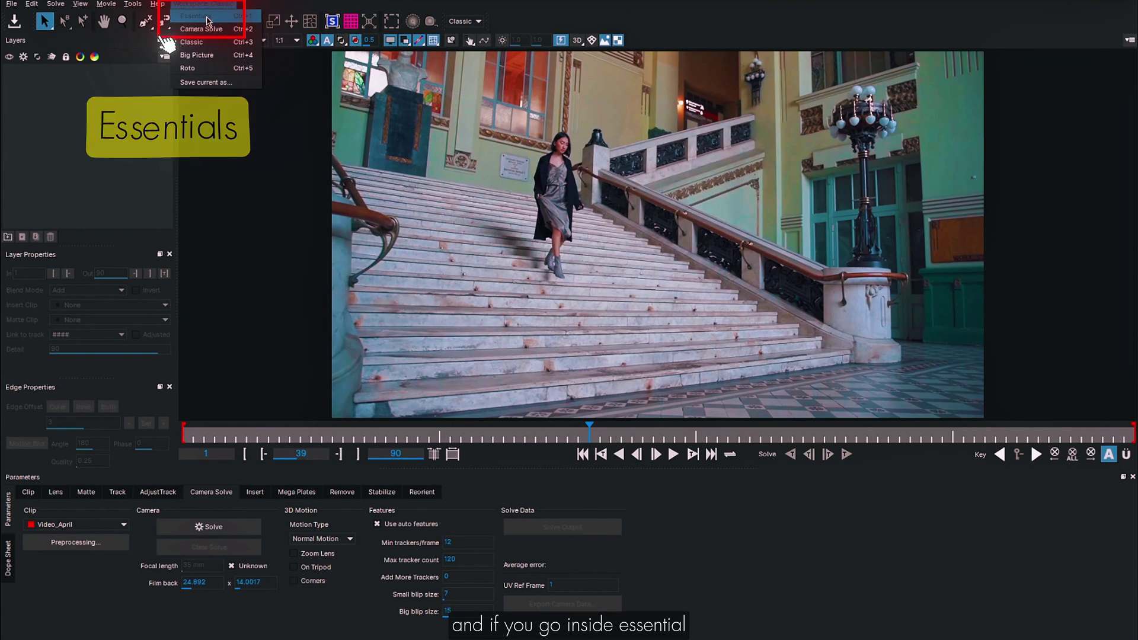
click(214, 15)
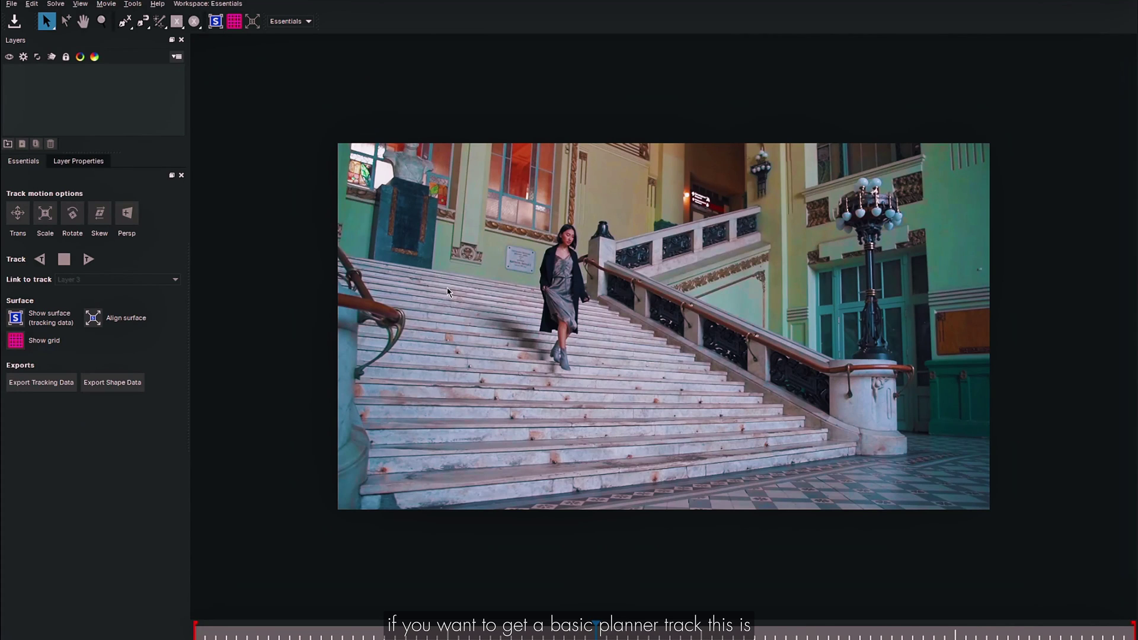
click(208, 4)
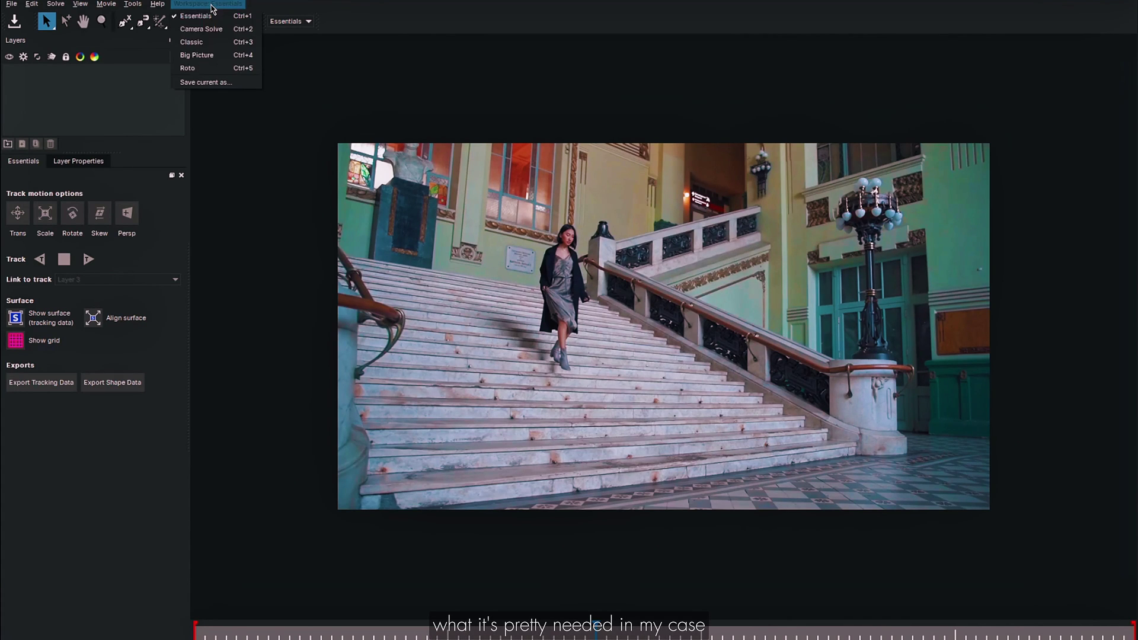
click(243, 29)
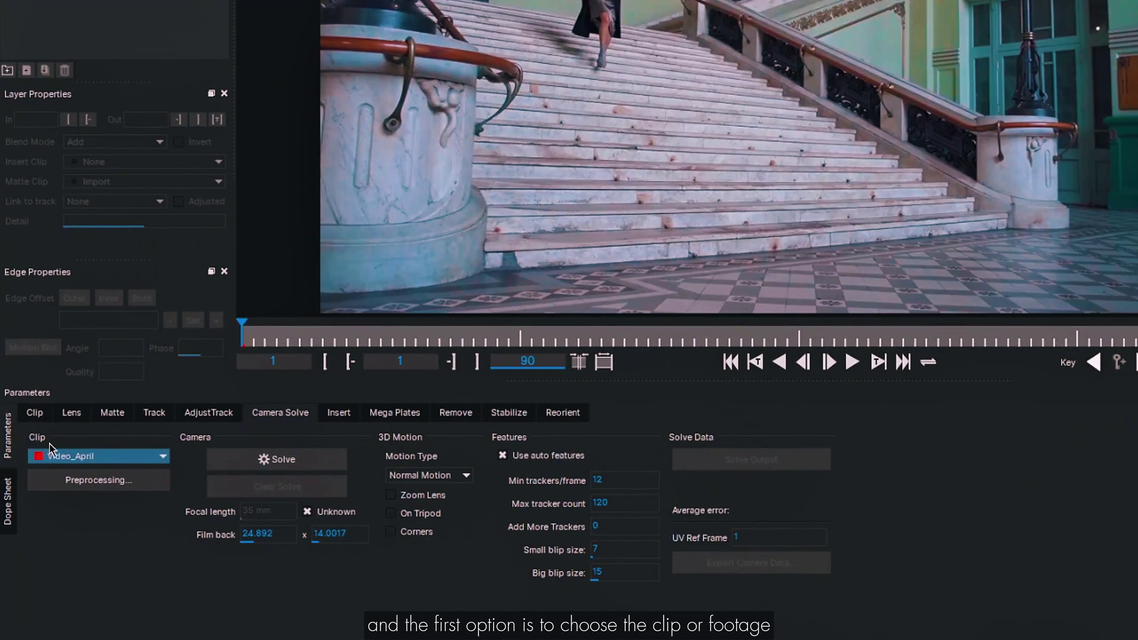
- Choose Video_April as the clip for the camera solve
click(104, 458)
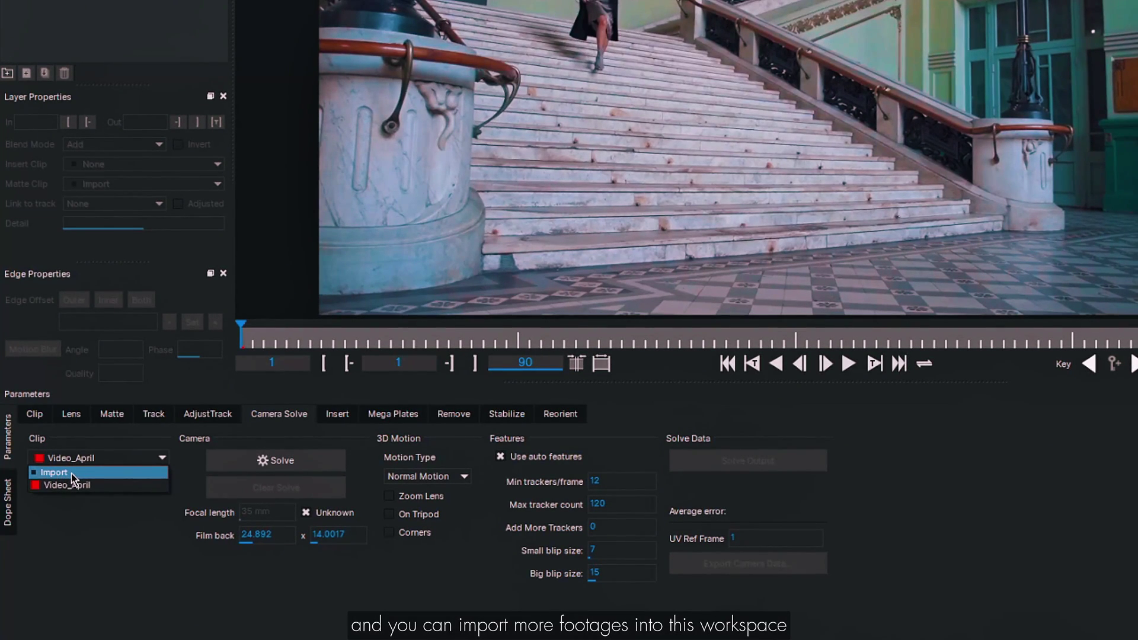
click(104, 485)
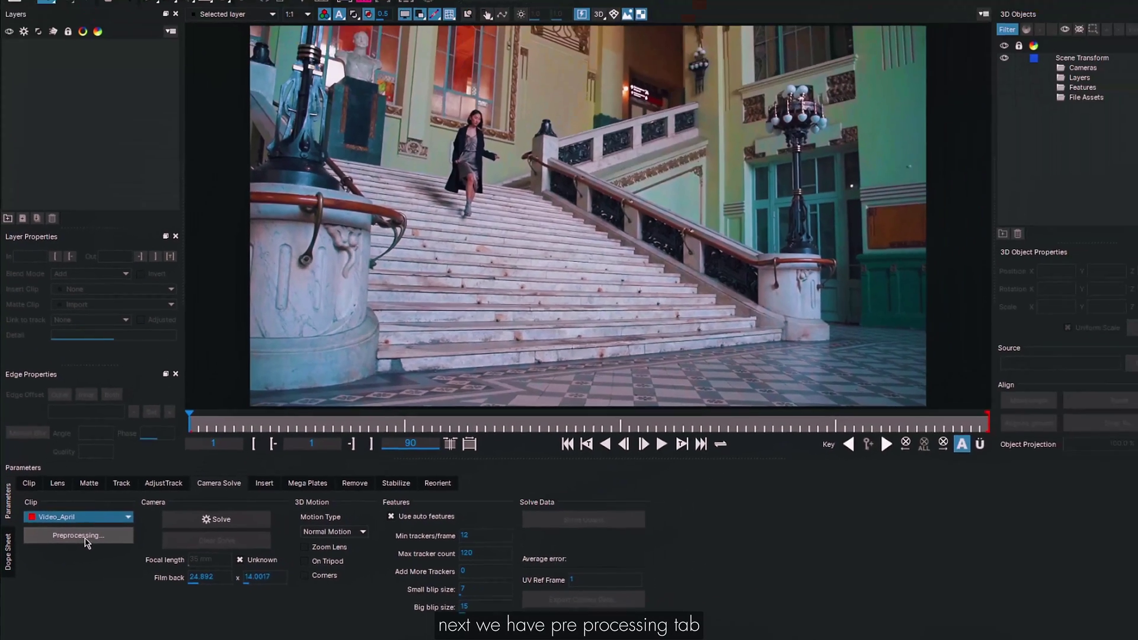
- Preview a High Pass value of 5 in the 3D solve preprocessing, and reset the preprocessing to its defaults
click(85, 540)
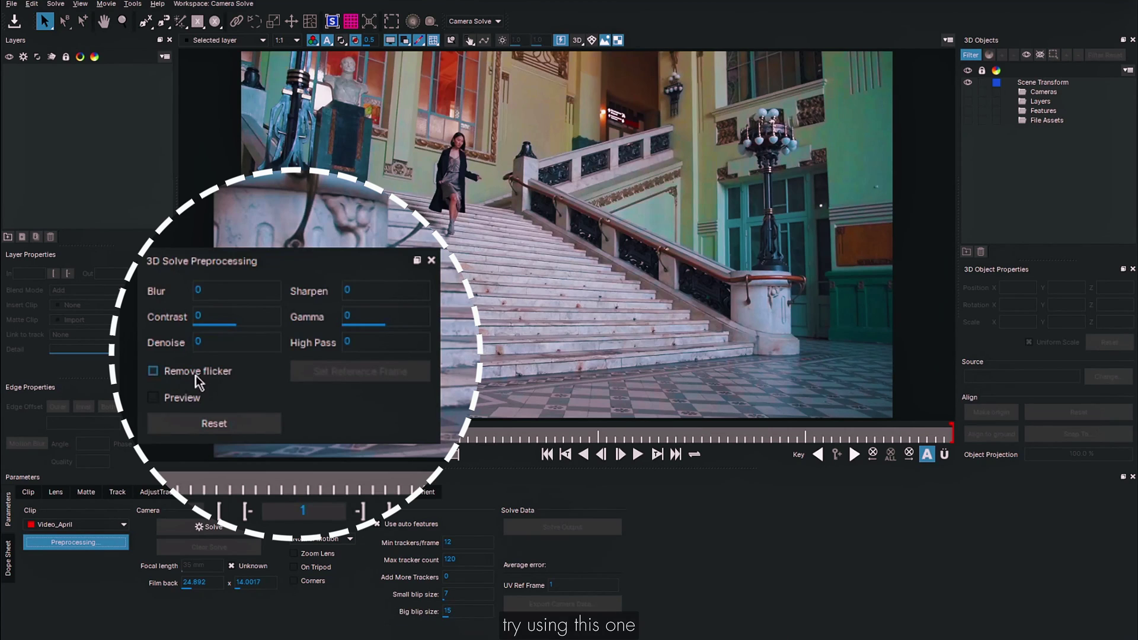
click(166, 406)
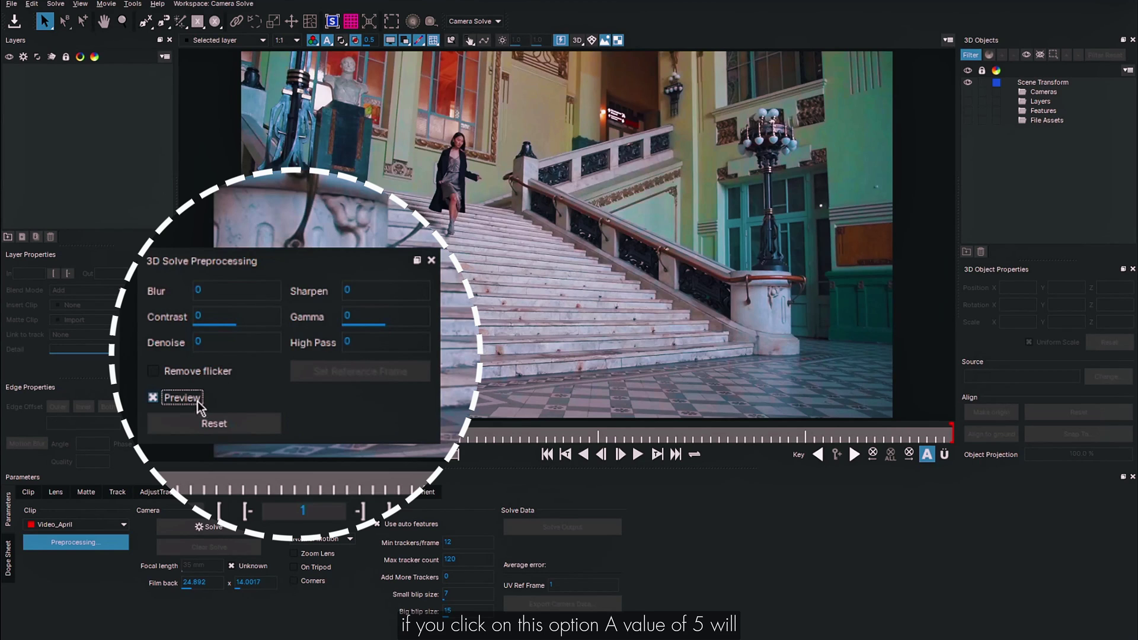
click(371, 343)
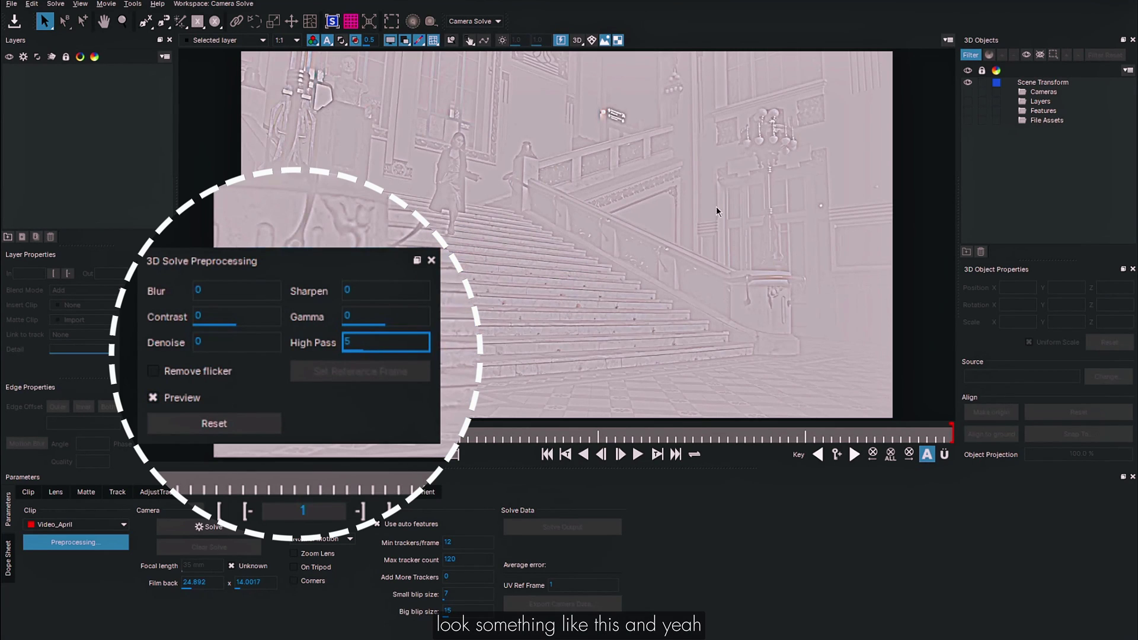
double_click(386, 344)
text(0)
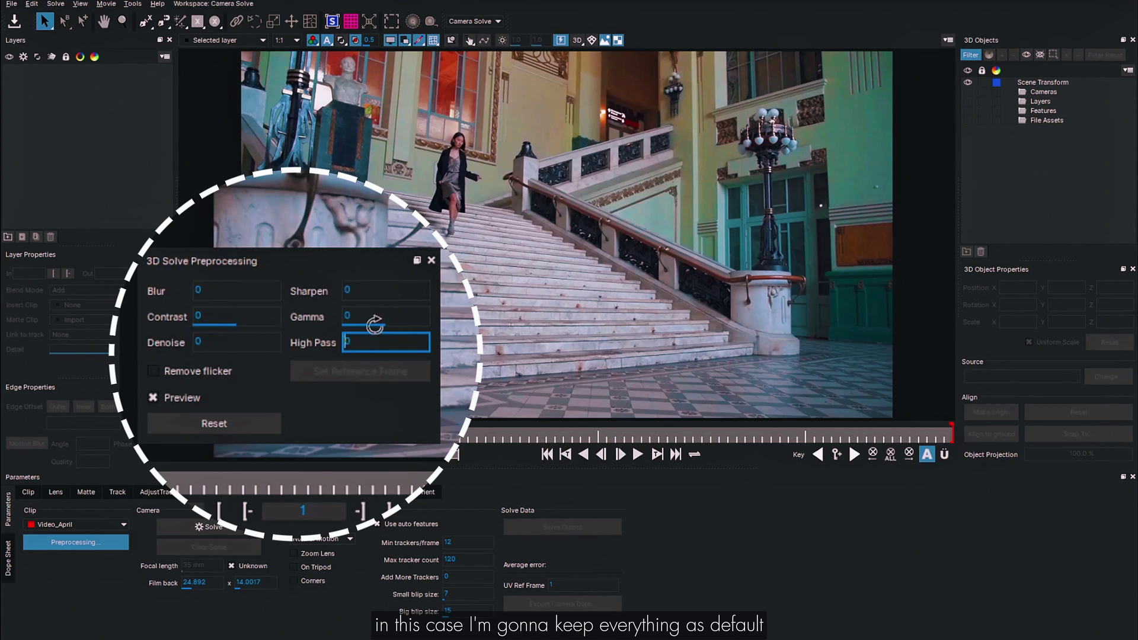
click(240, 428)
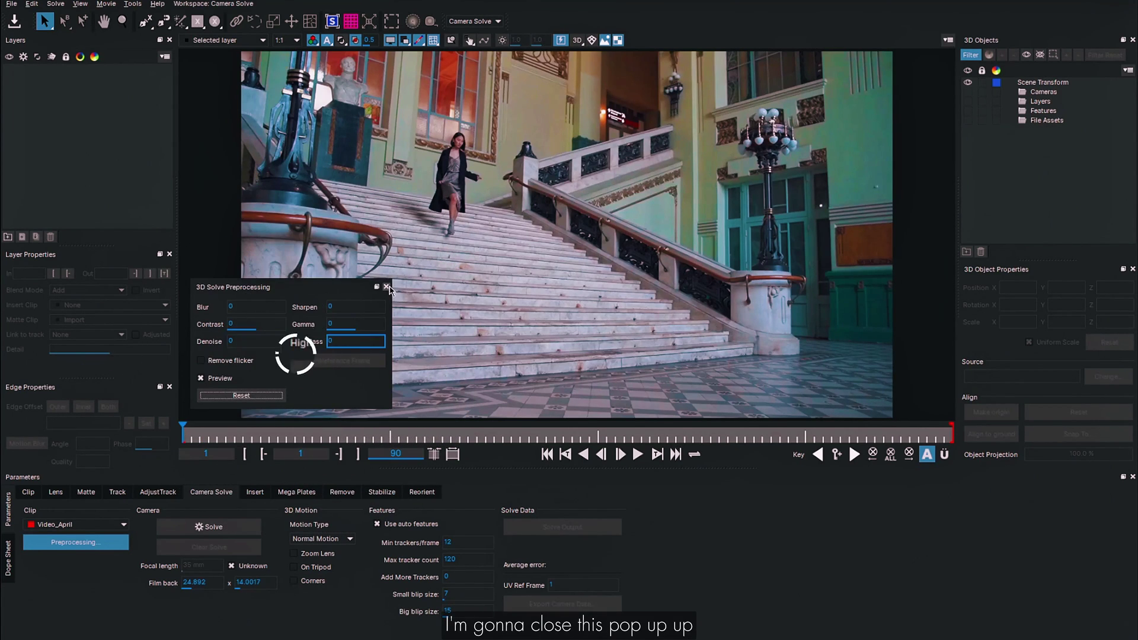
click(386, 286)
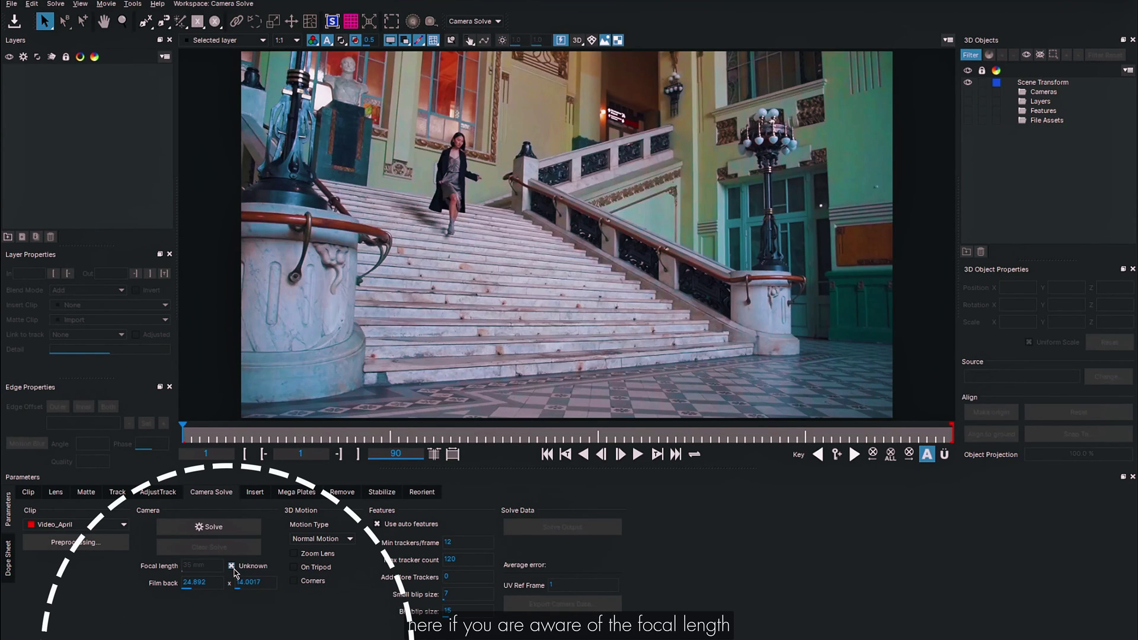
- Try the known focal length option, and examine the motion types and the feature tracker settings without changing them
click(232, 567)
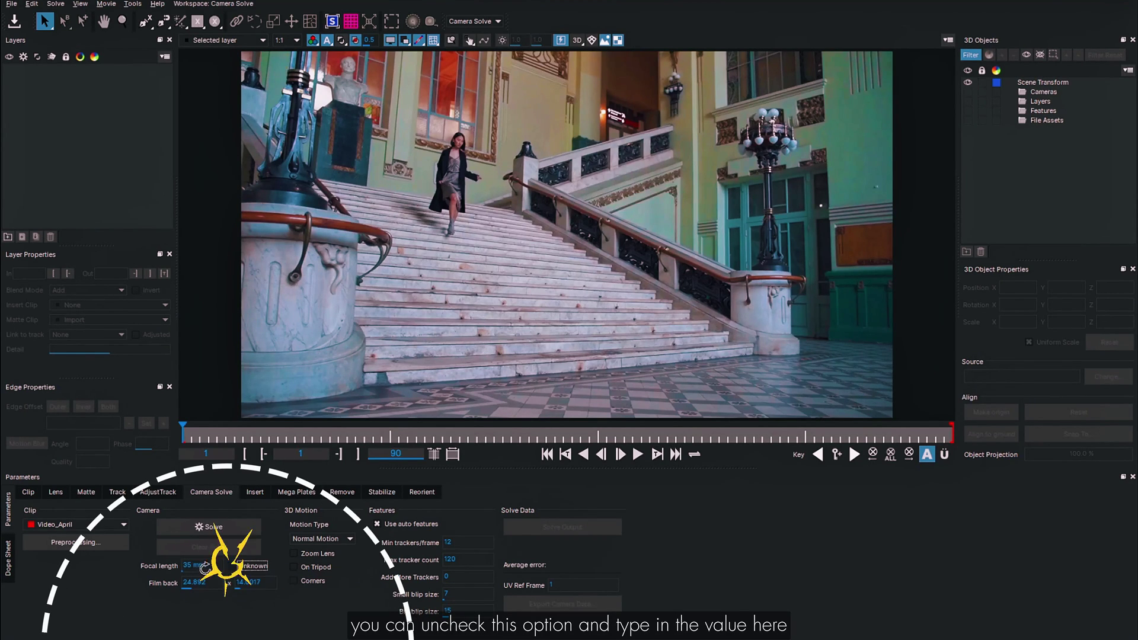
click(232, 567)
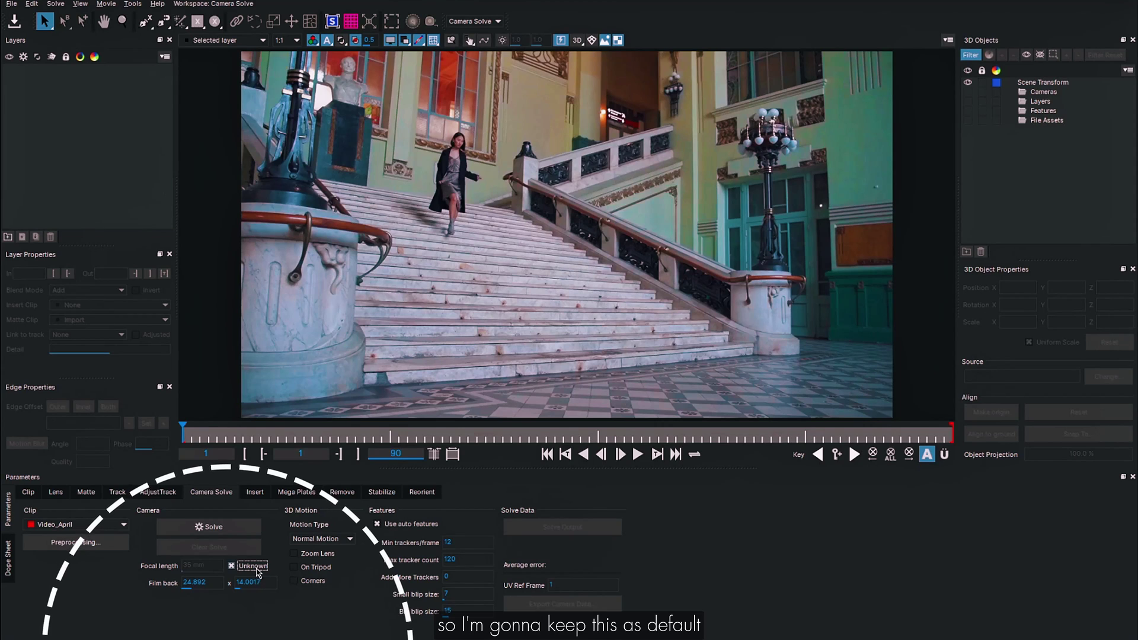
click(336, 539)
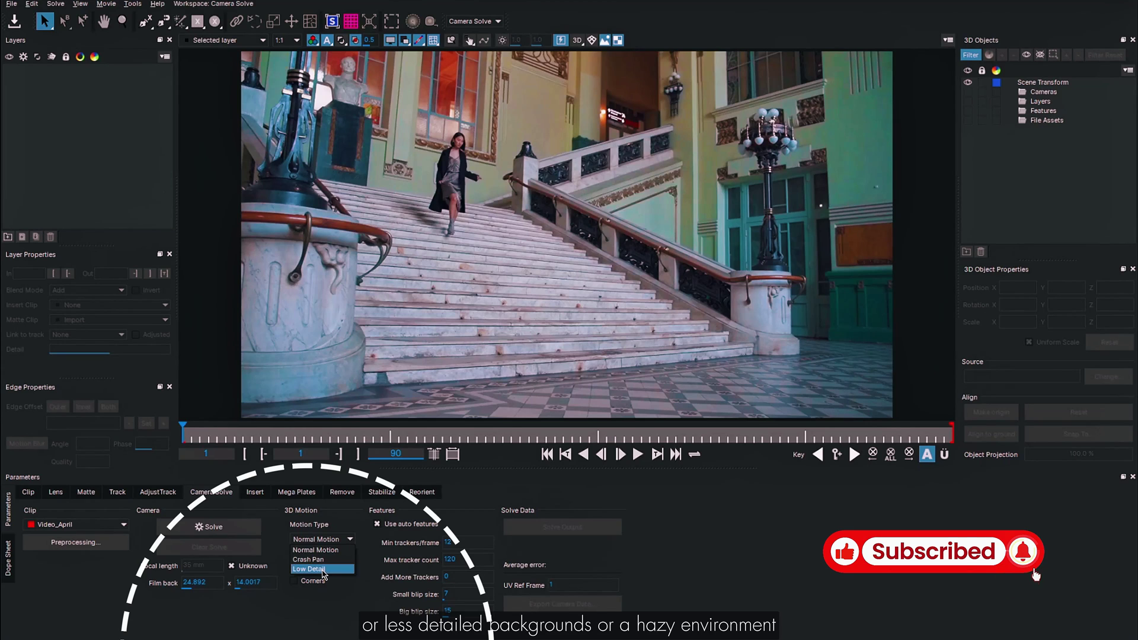
key(Escape)
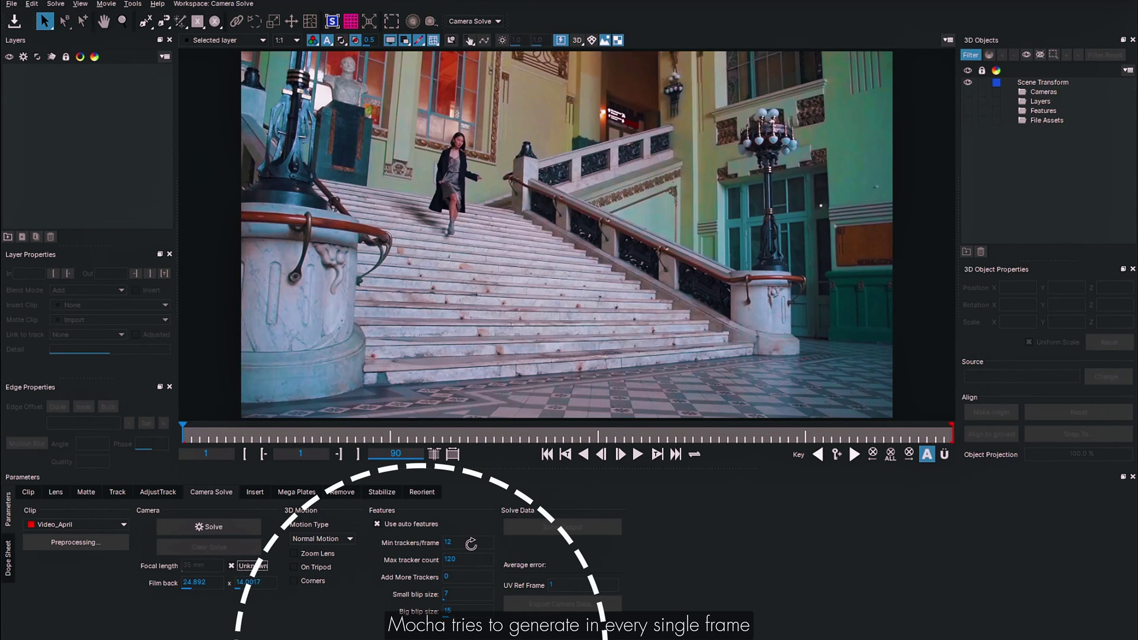
mouse_move(473, 560)
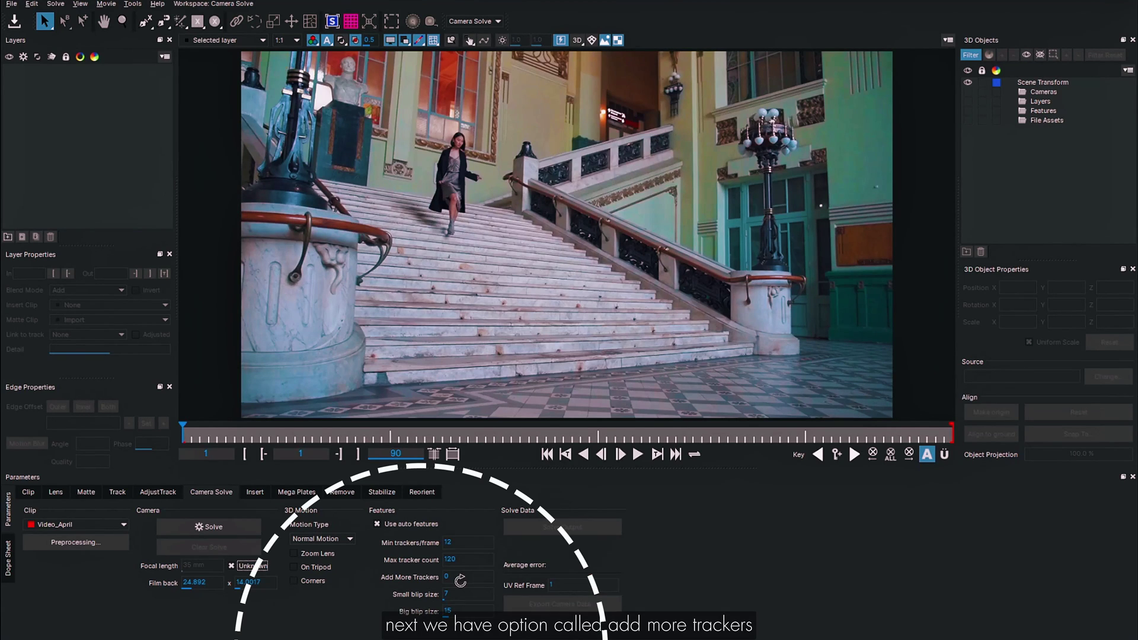
mouse_move(456, 578)
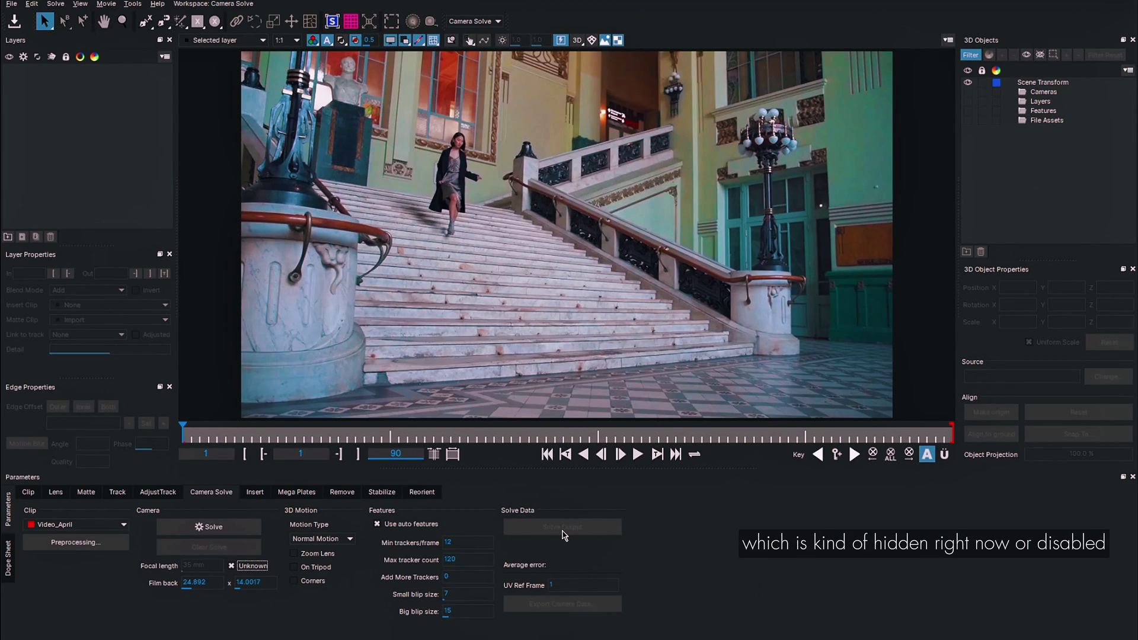
- Solve the camera with the default tracker settings, check the solver output and clear the solve
click(240, 528)
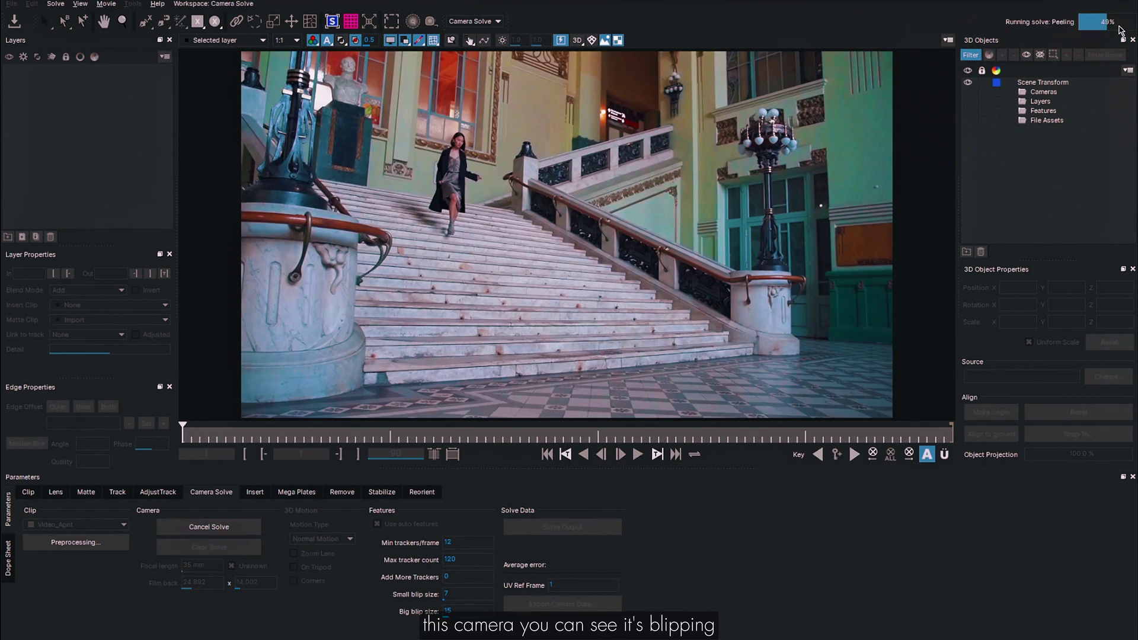
key(Return)
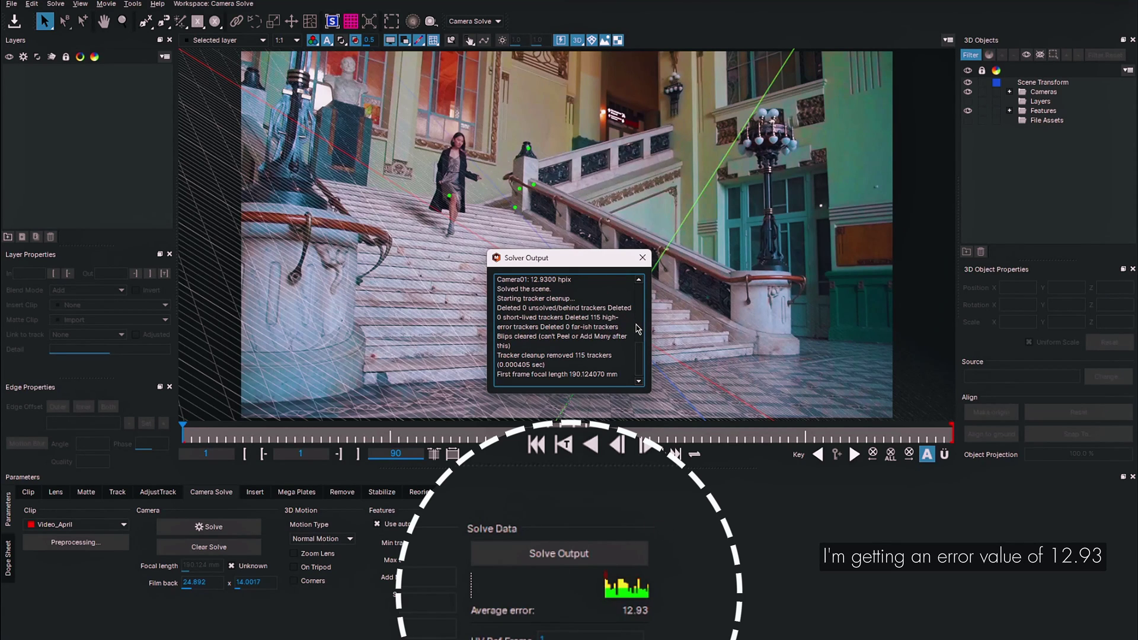
click(643, 259)
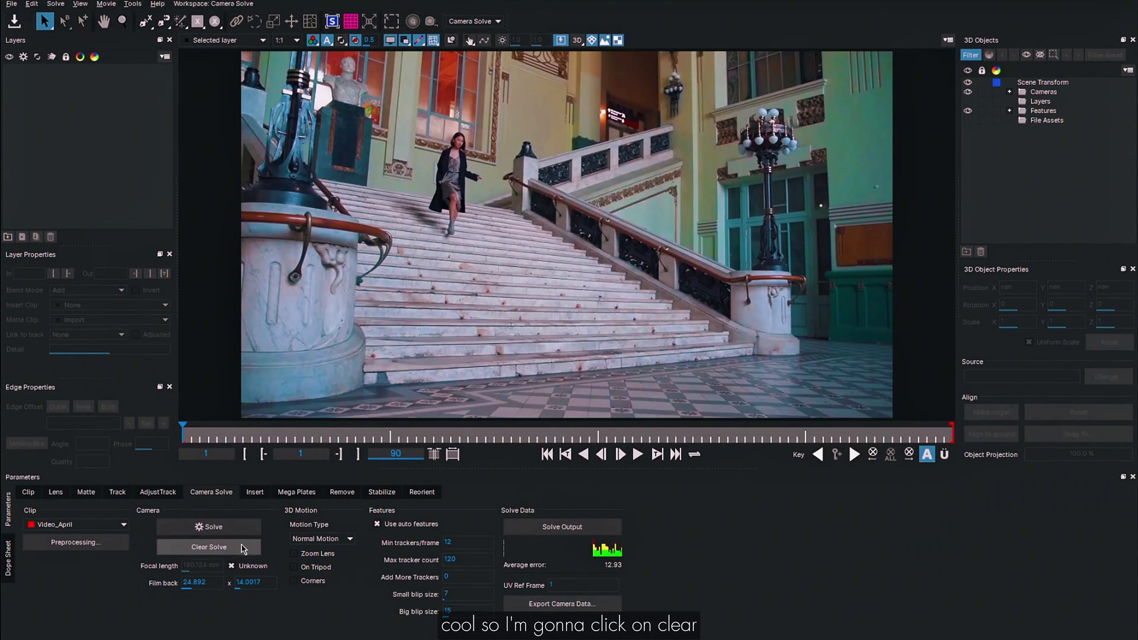
click(256, 585)
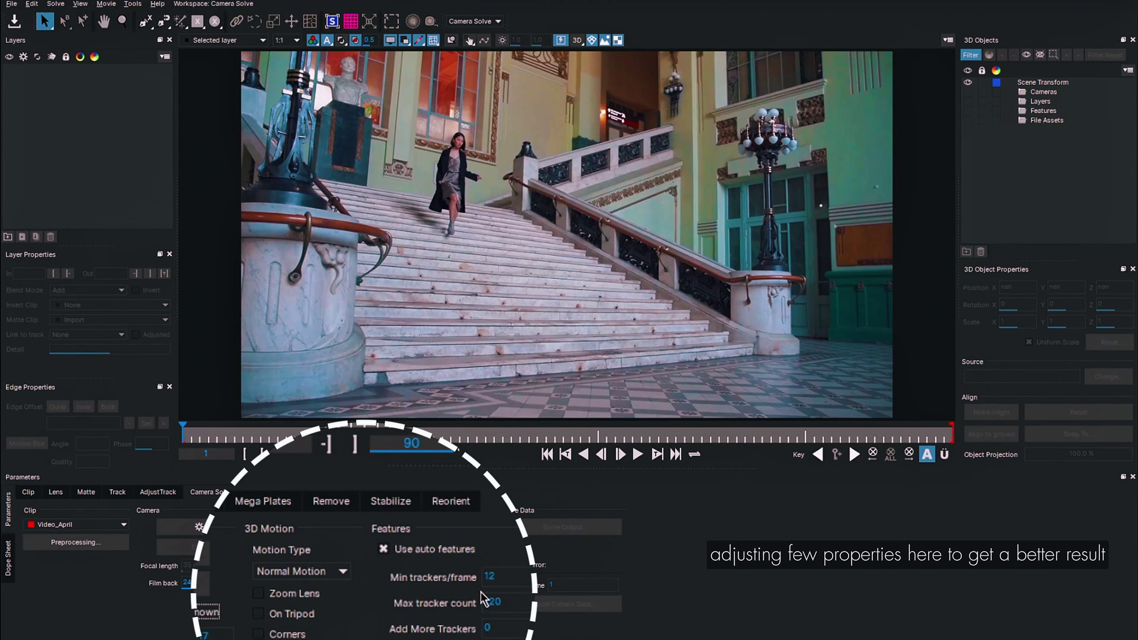
- Solve the camera using Normal Motion, 100 minimum trackers per frame and a maximum tracker count of 800
click(317, 572)
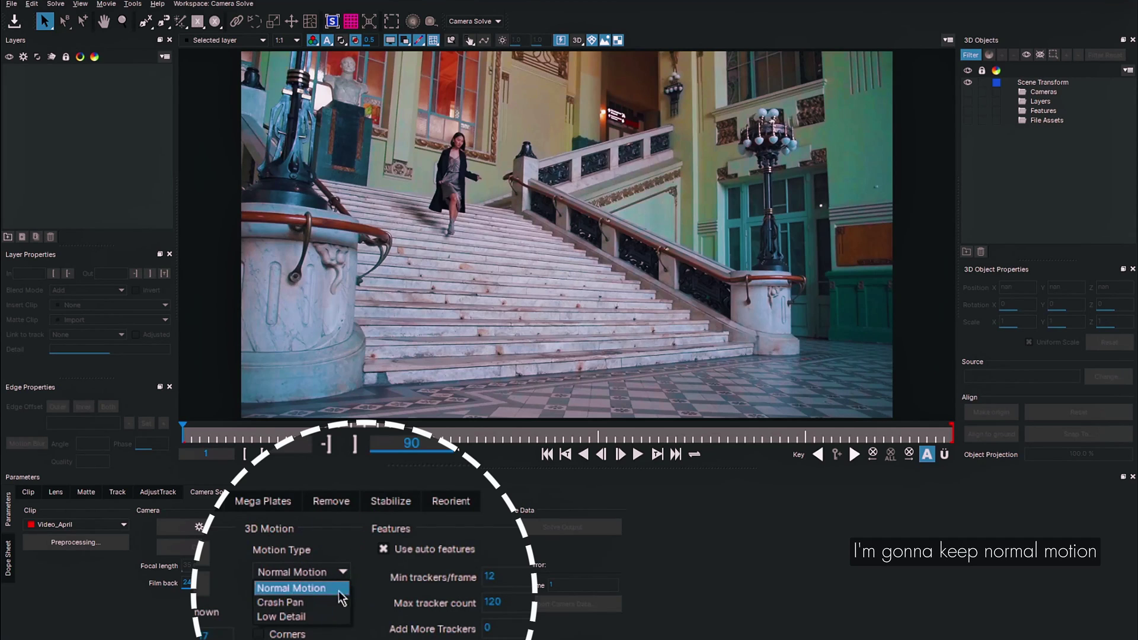
click(274, 589)
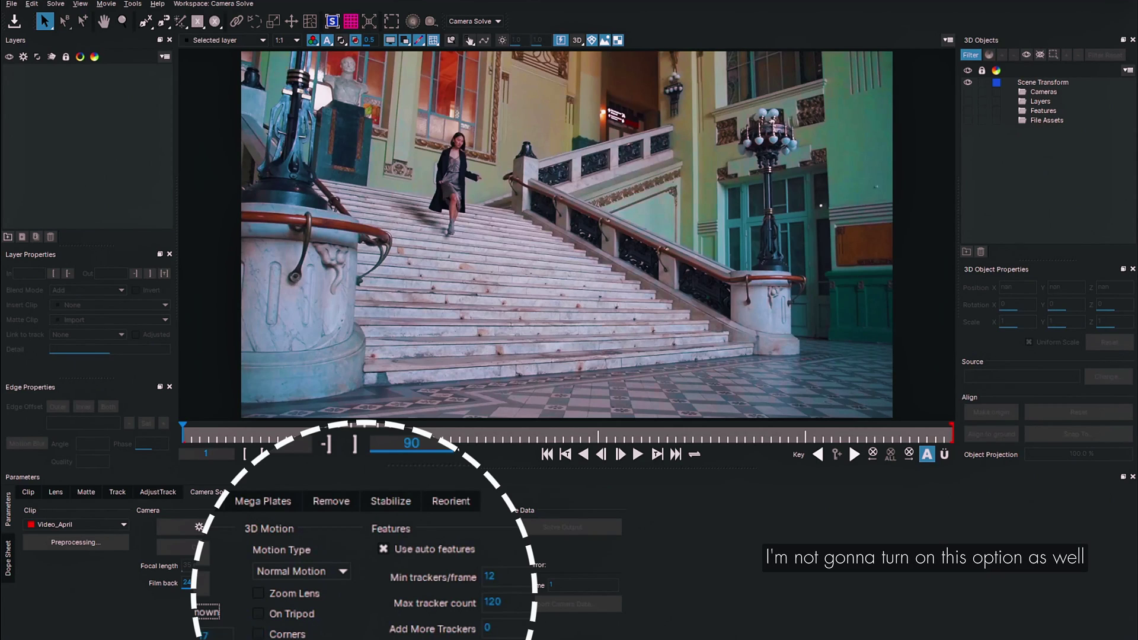
double_click(567, 557)
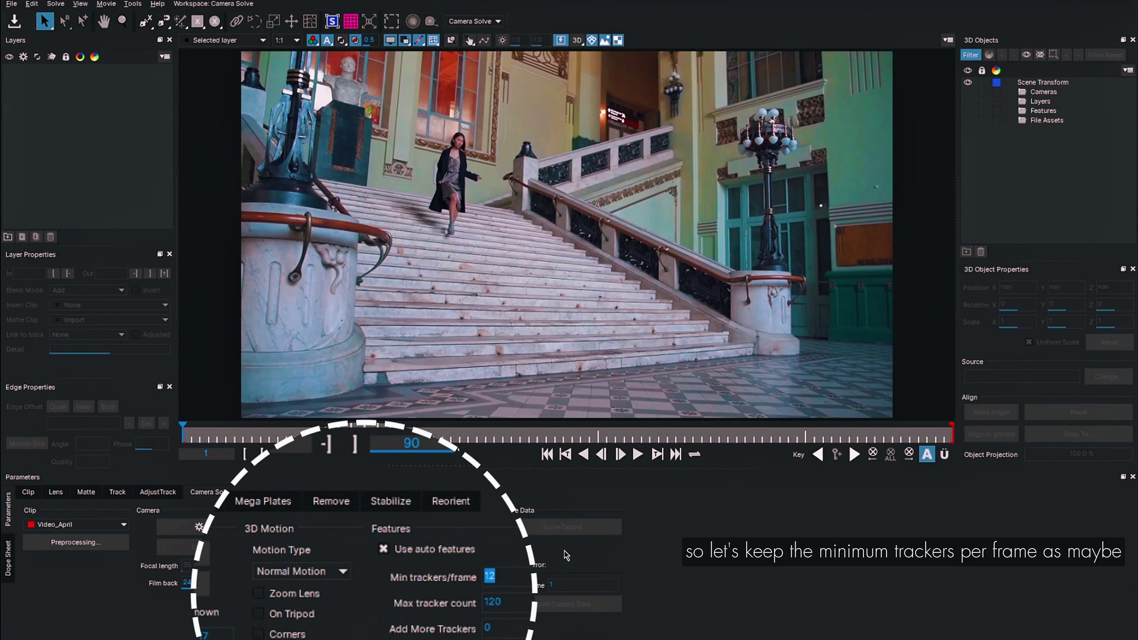
text(100)
double_click(493, 601)
text(800)
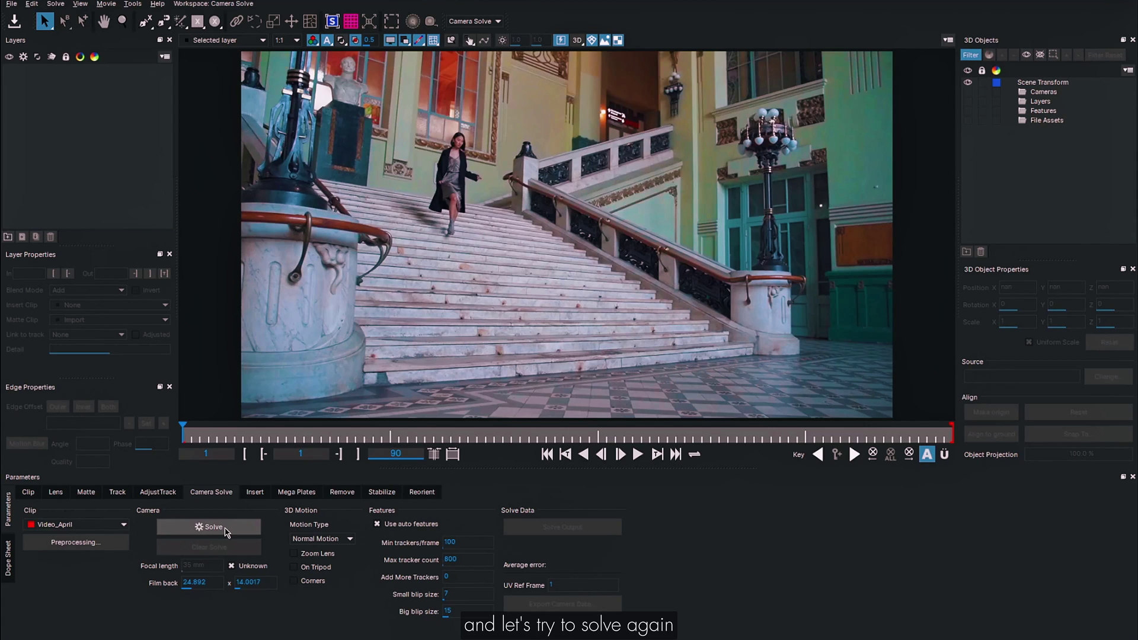
click(204, 526)
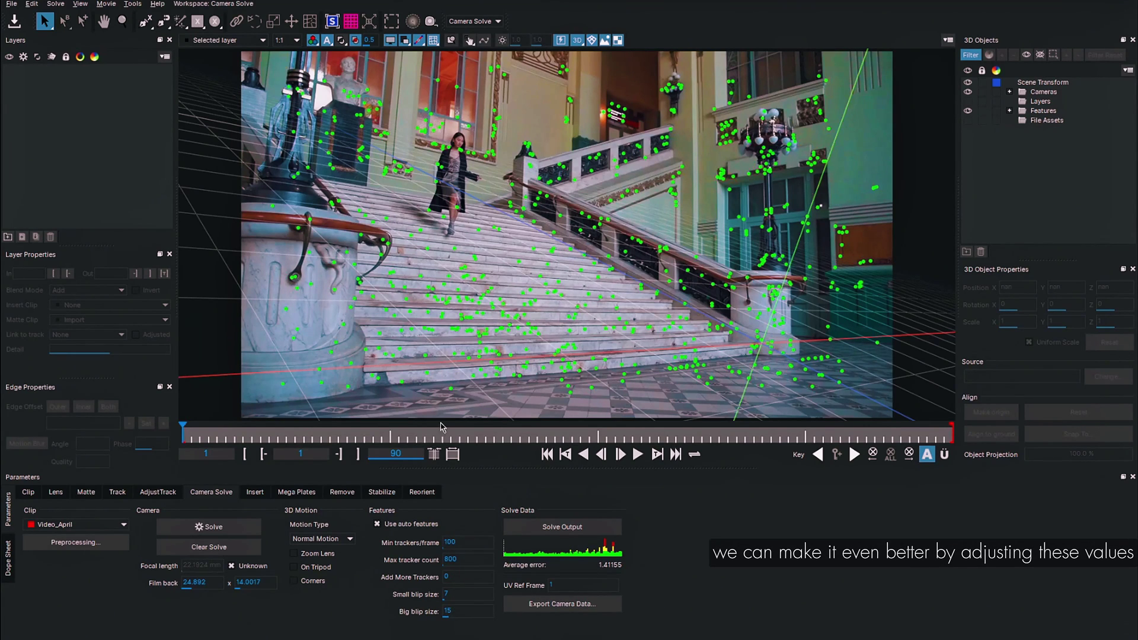
- Hide the whole 3D object overlay in the viewer and show it again
mouse_move(184, 436)
mouse_down()
mouse_move(889, 439)
mouse_move(284, 439)
mouse_move(897, 425)
mouse_move(185, 424)
mouse_up()
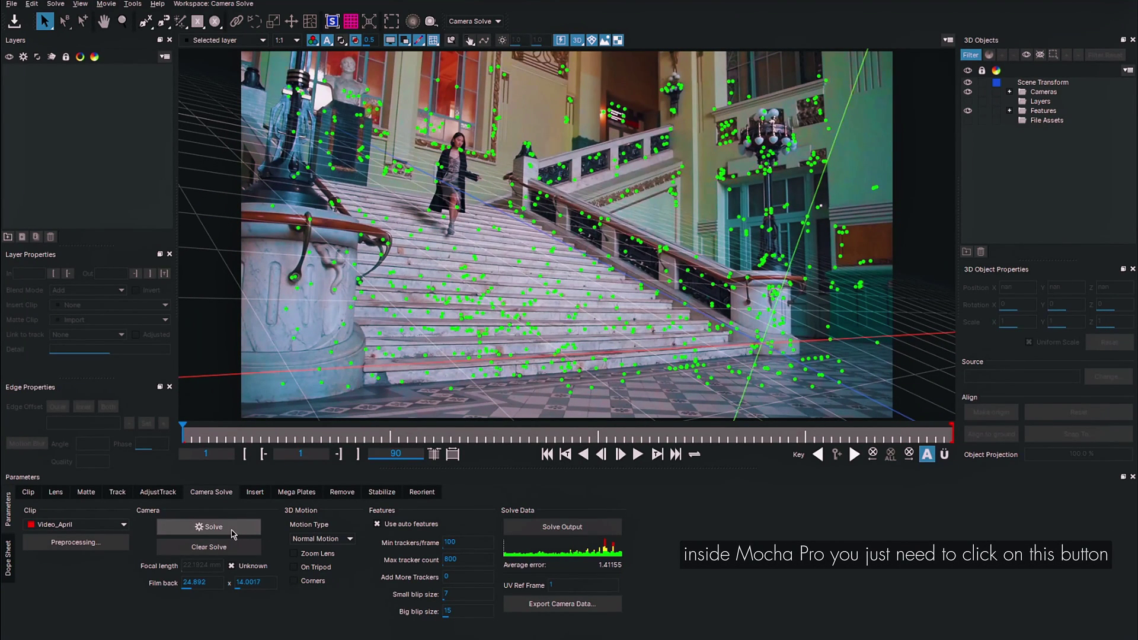
click(567, 252)
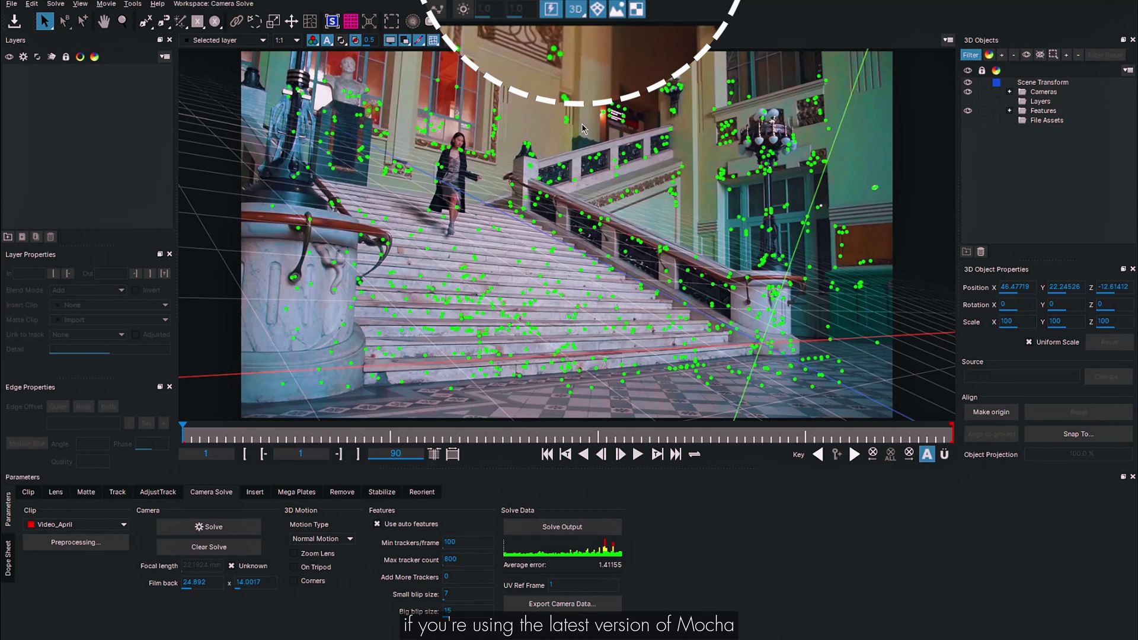
click(576, 12)
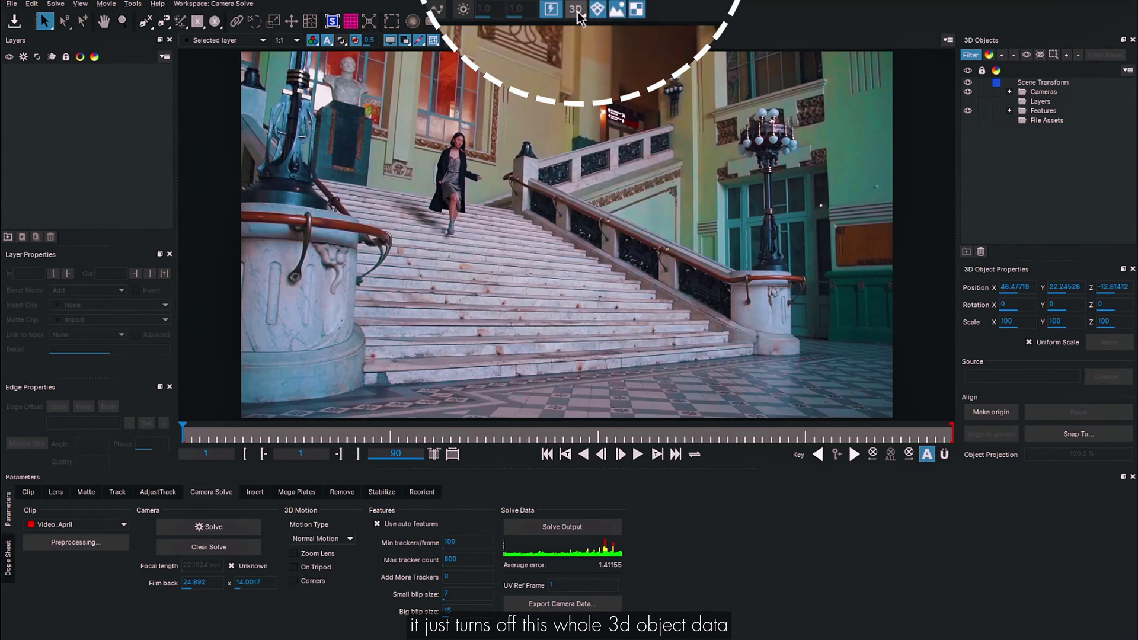
click(576, 12)
- Examine the solved points and camera in the Perspective view from several angles and distances, and reset the view camera to its default
click(582, 11)
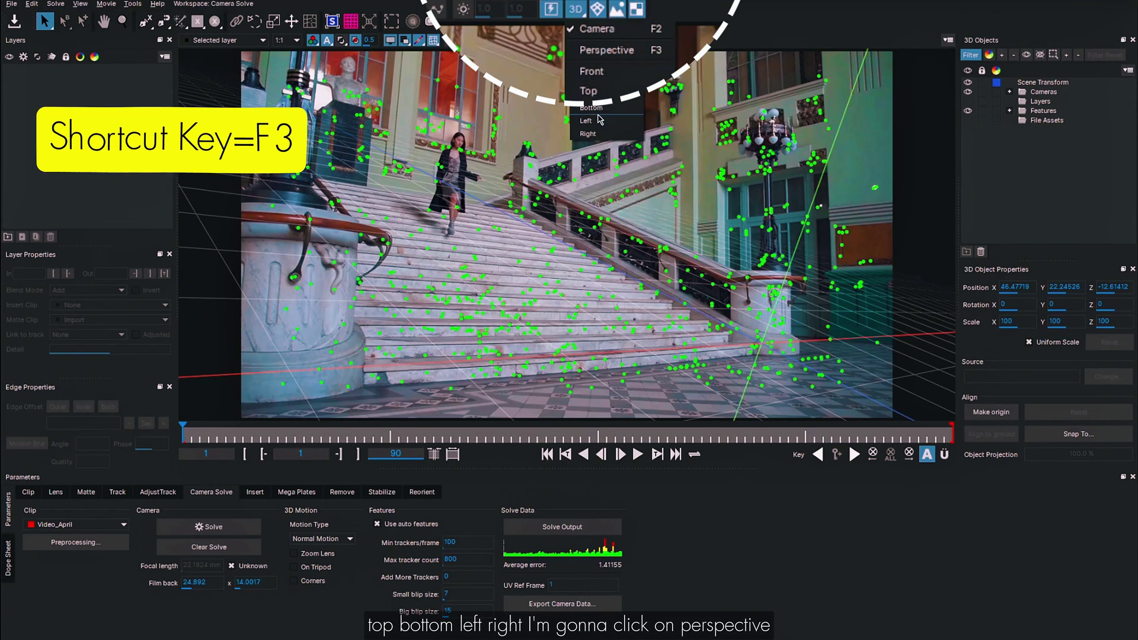
click(598, 58)
drag(398, 385, 488, 314)
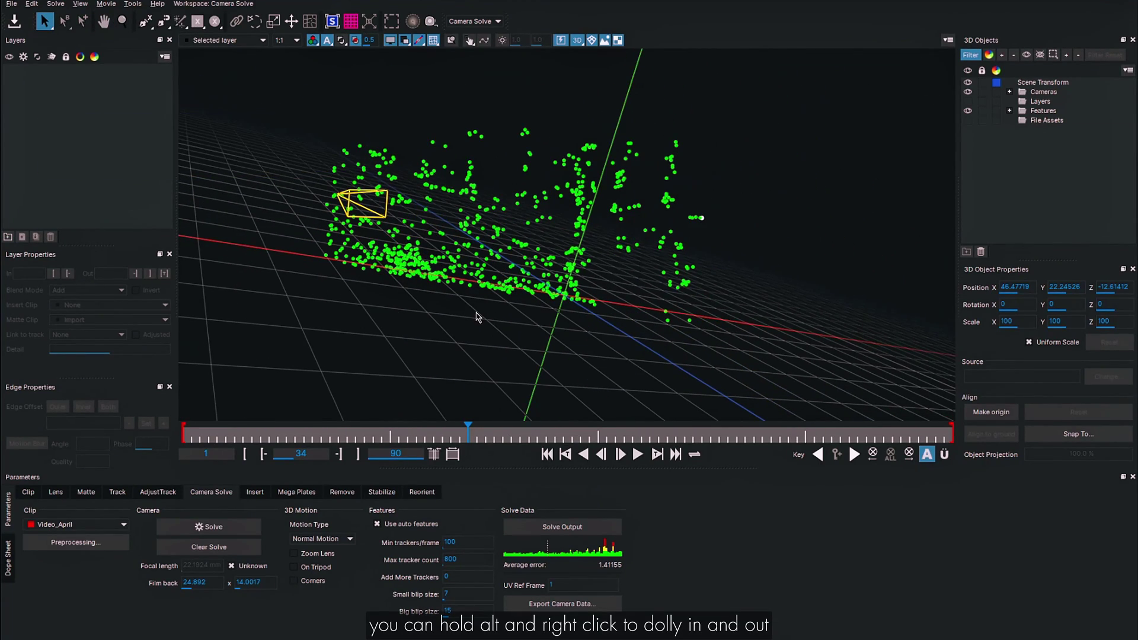
drag(452, 326, 916, 12)
scroll(534, 287, up, 5)
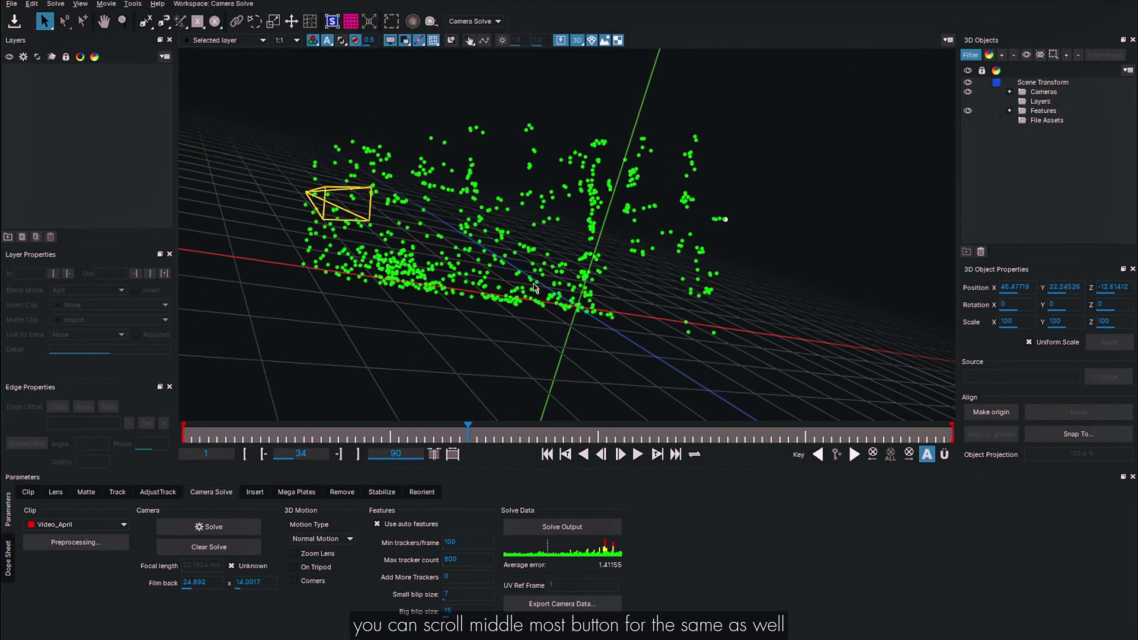
scroll(533, 287, down, 5)
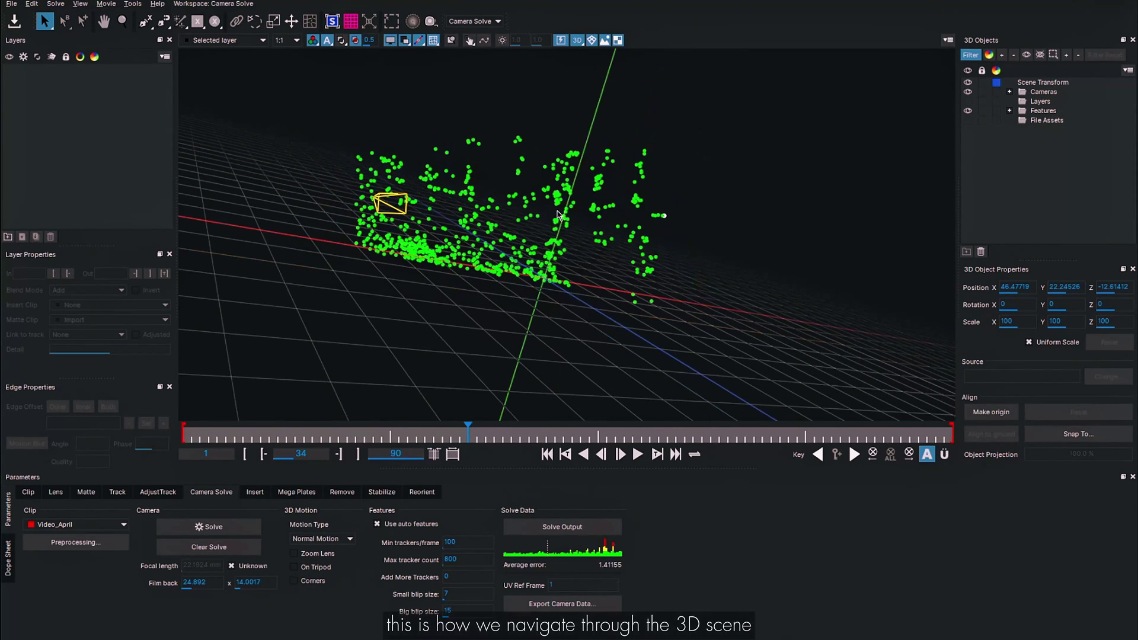
right_click(458, 317)
mouse_move(496, 325)
click(571, 296)
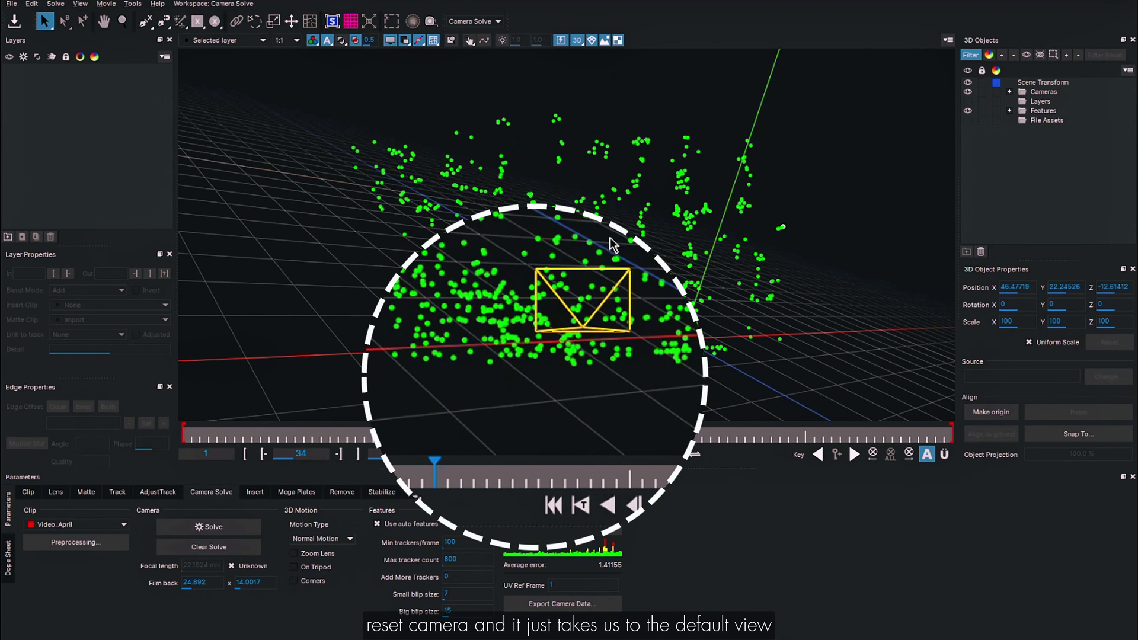
- In the camera view, toggle the 3D ground plane and the neighbouring image display option off and back on
click(576, 39)
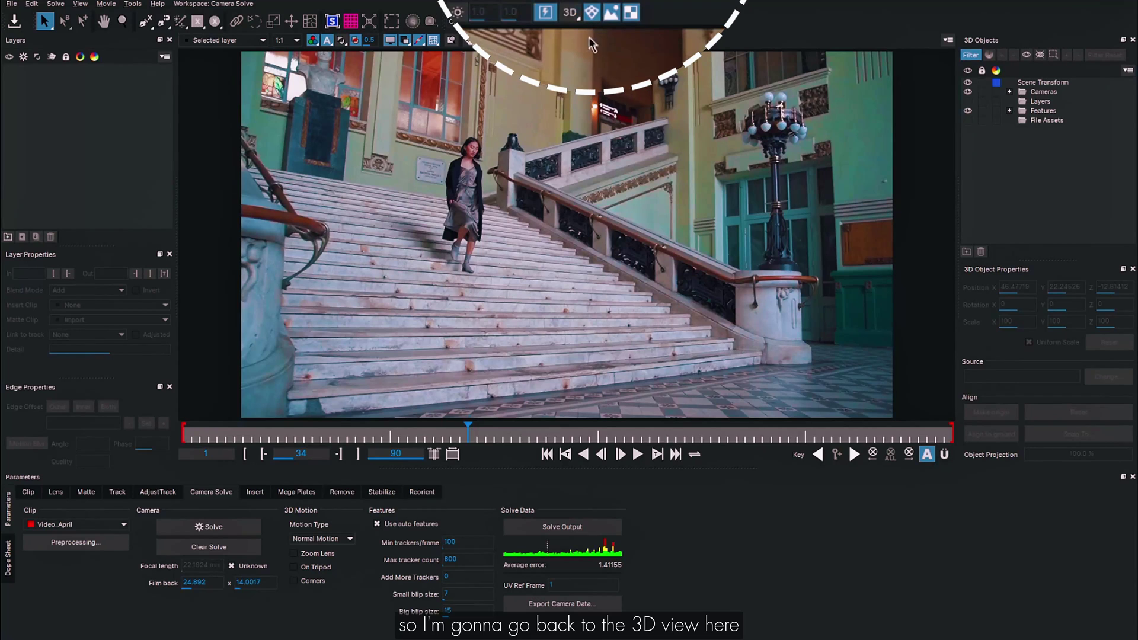
click(569, 12)
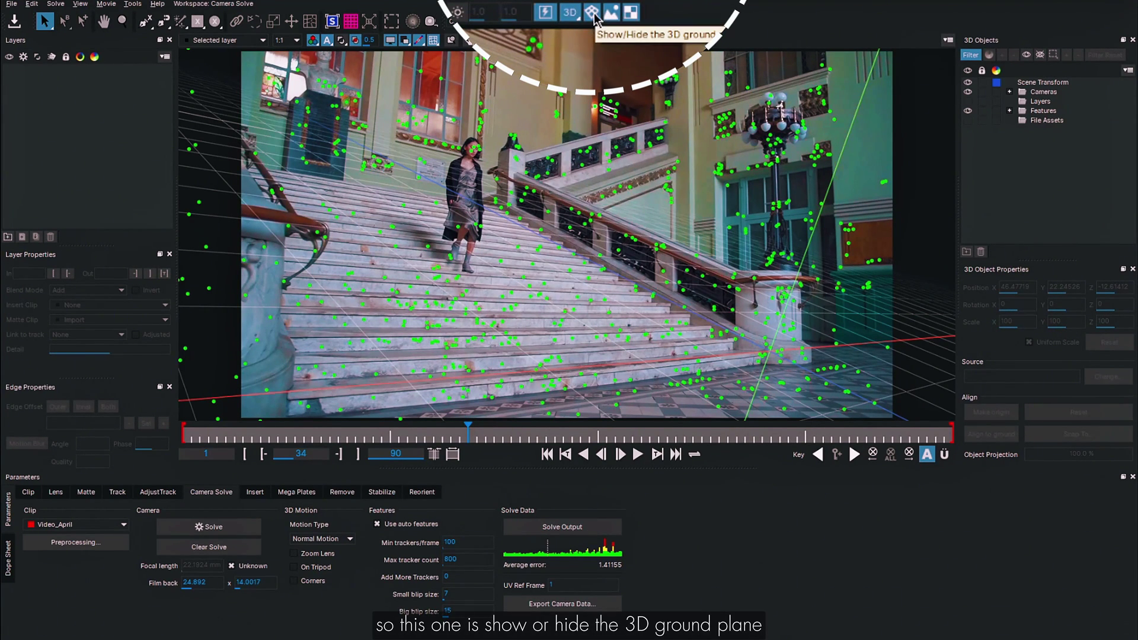
click(592, 13)
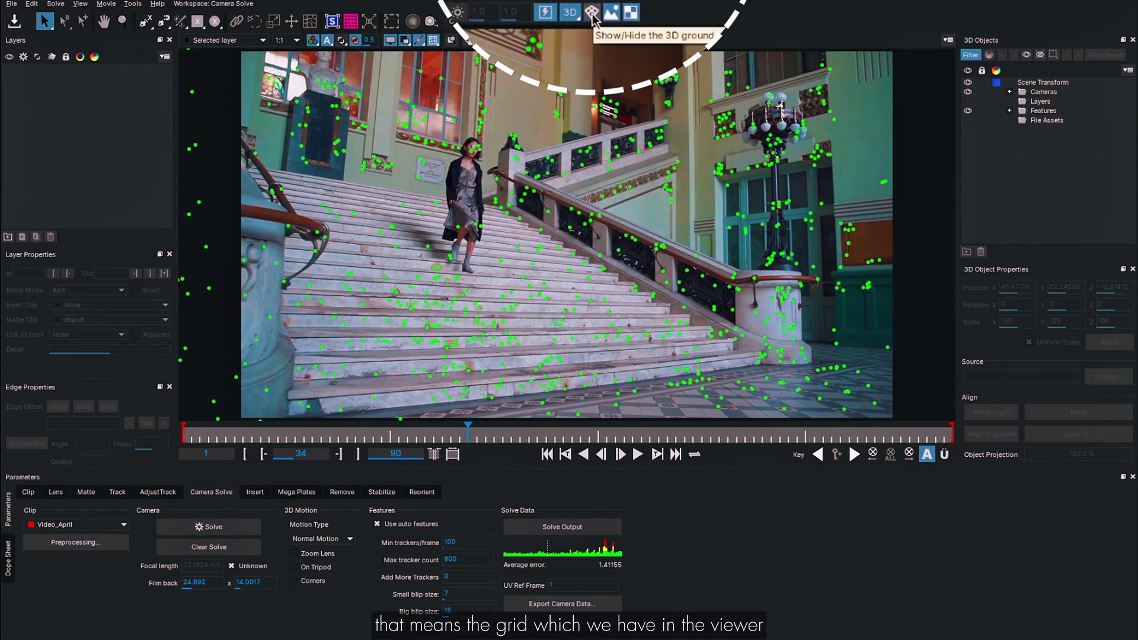
click(592, 13)
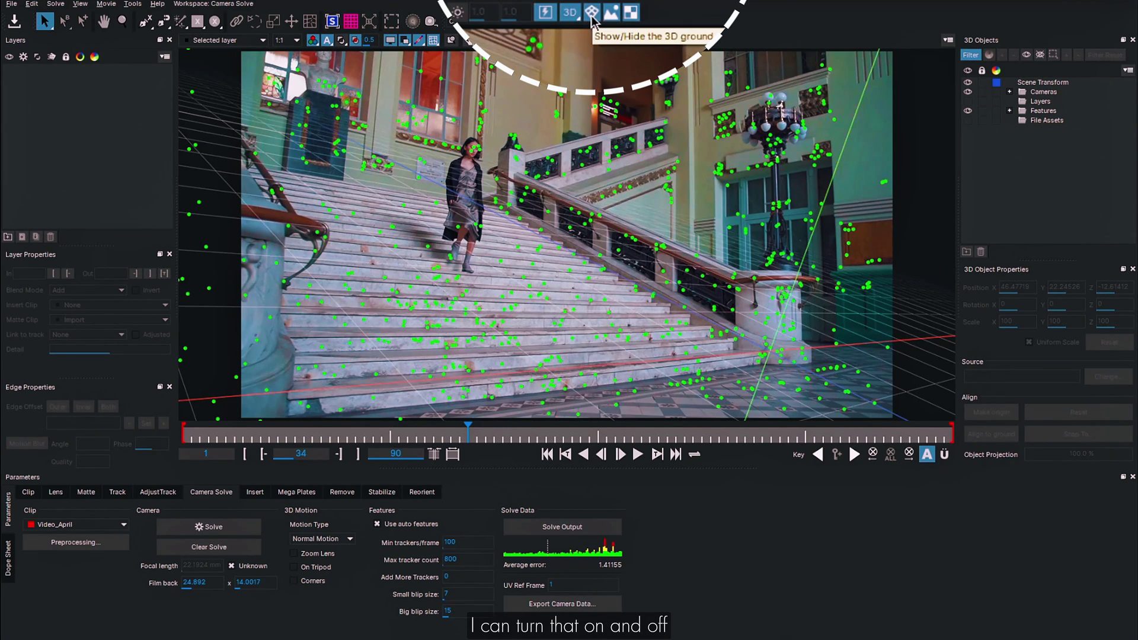
click(611, 19)
click(614, 18)
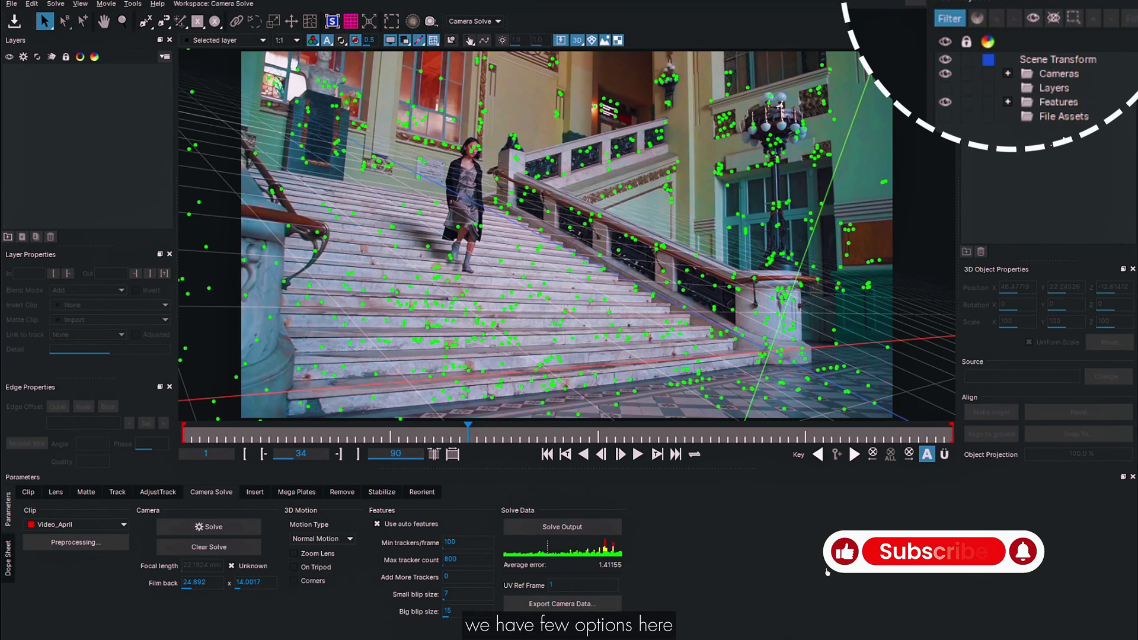
- Select the Scene Transform and expand its Cameras and Features groups
click(1048, 62)
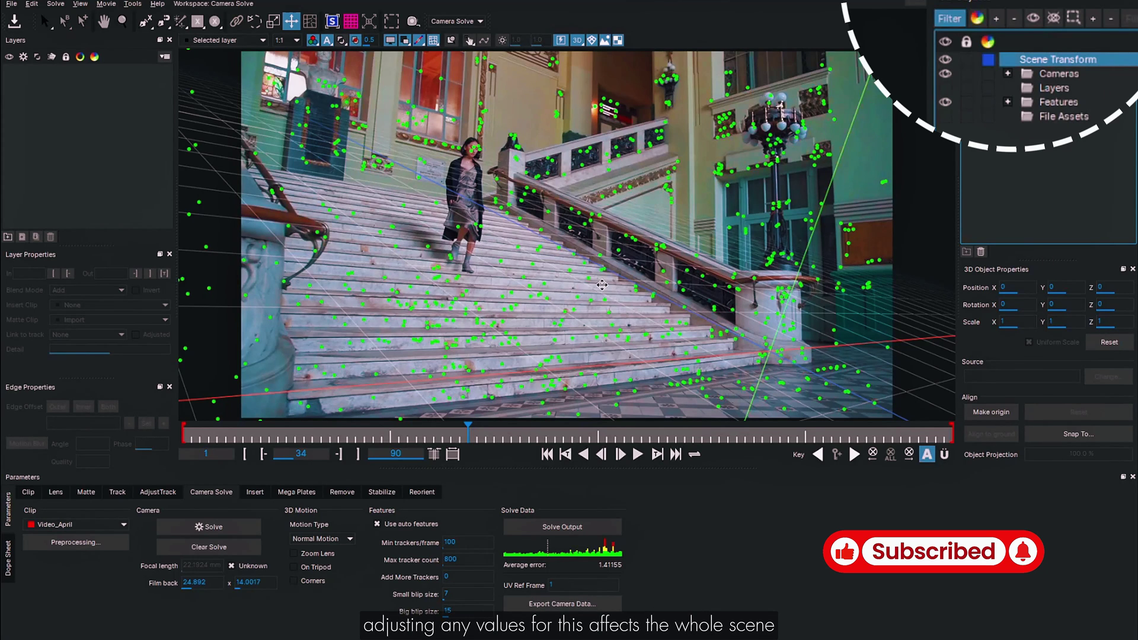
click(1007, 73)
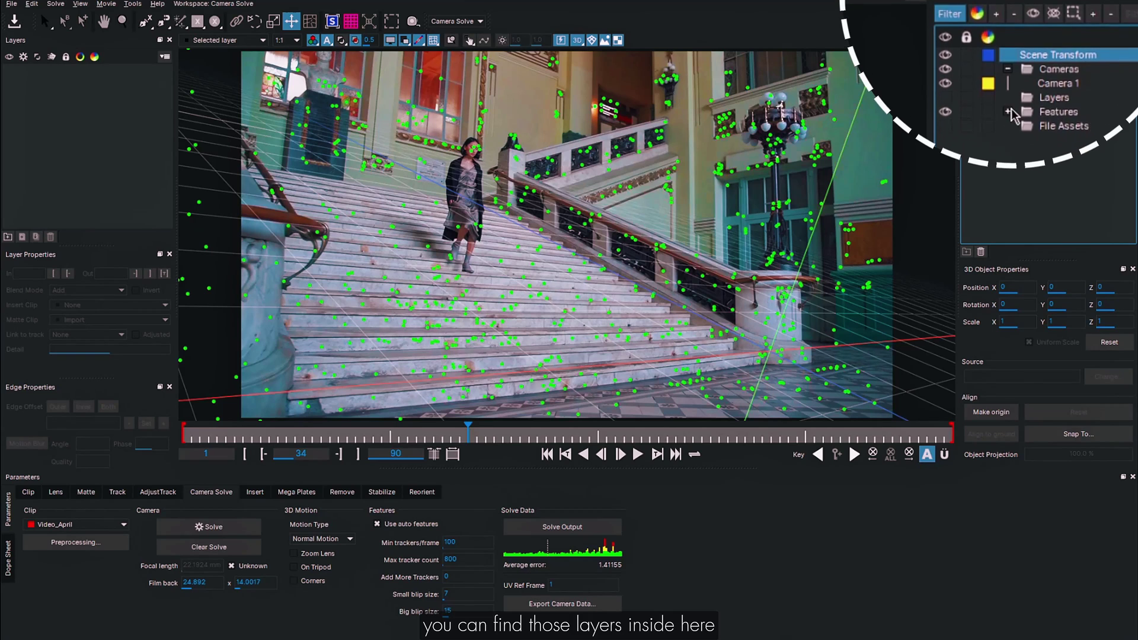
double_click(1054, 116)
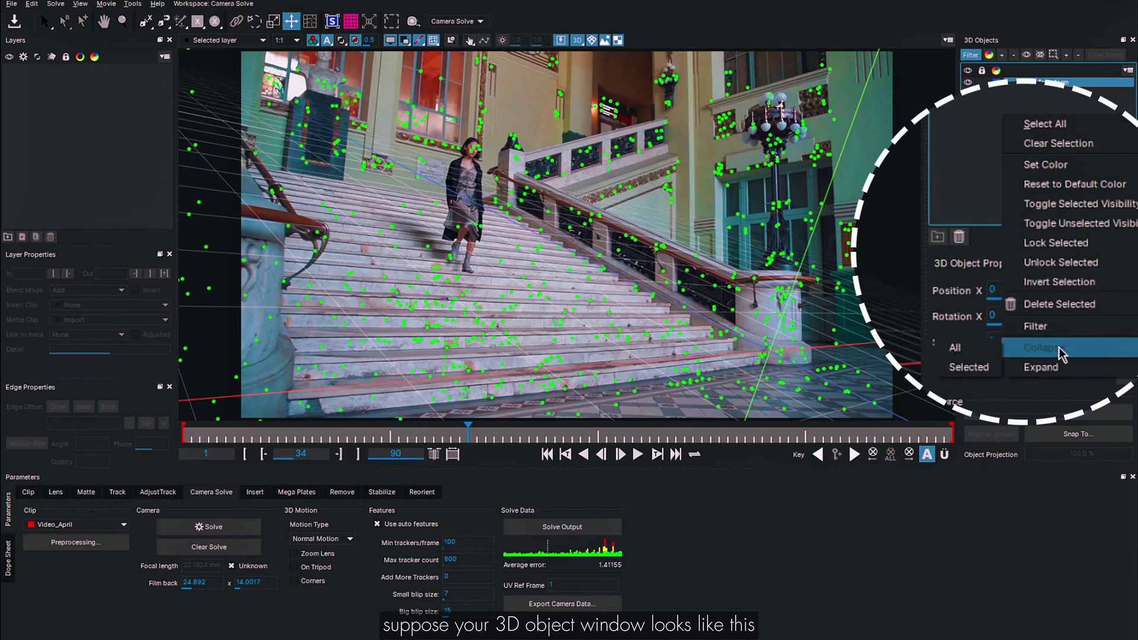
- Expand the entire 3D Objects hierarchy, look through its feature points, and collapse it again
click(1040, 367)
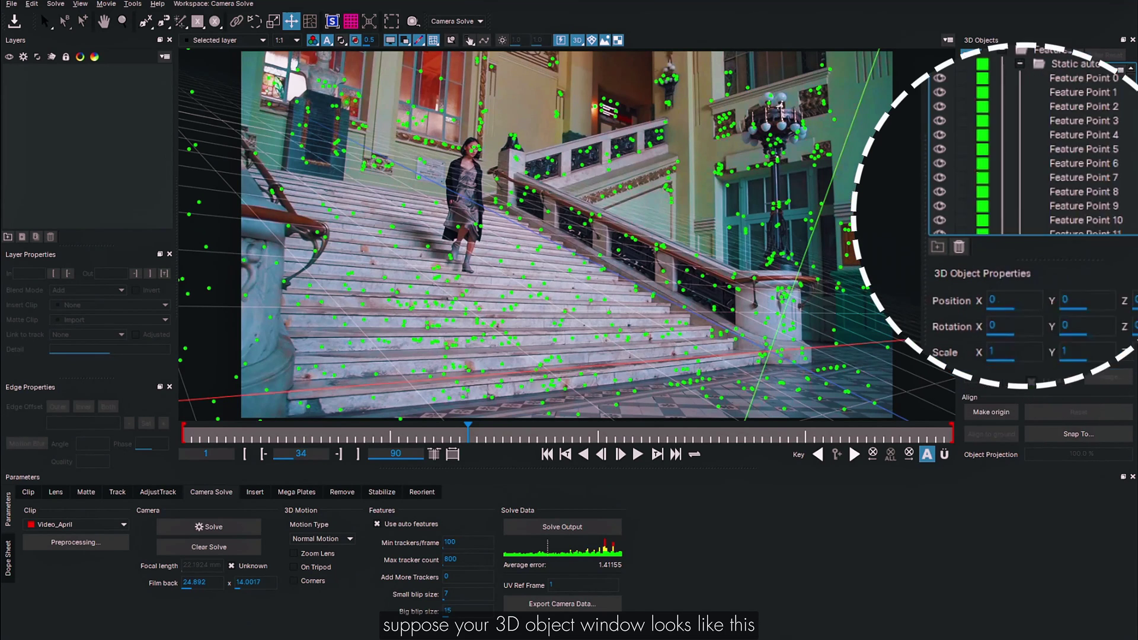
scroll(1057, 158, down, 2)
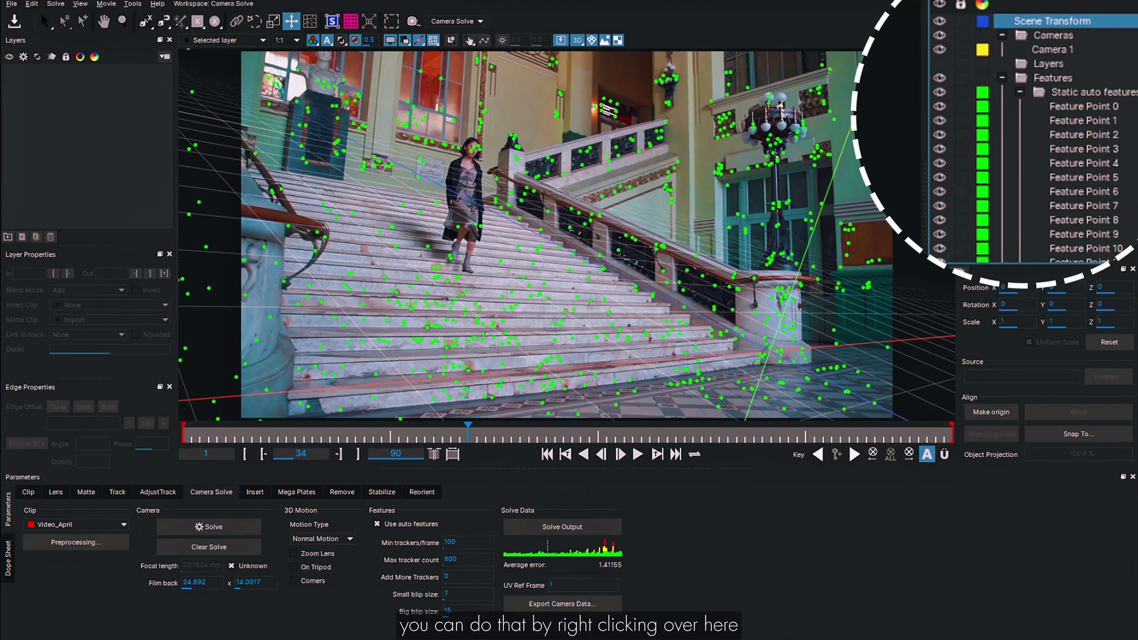
right_click(1018, 178)
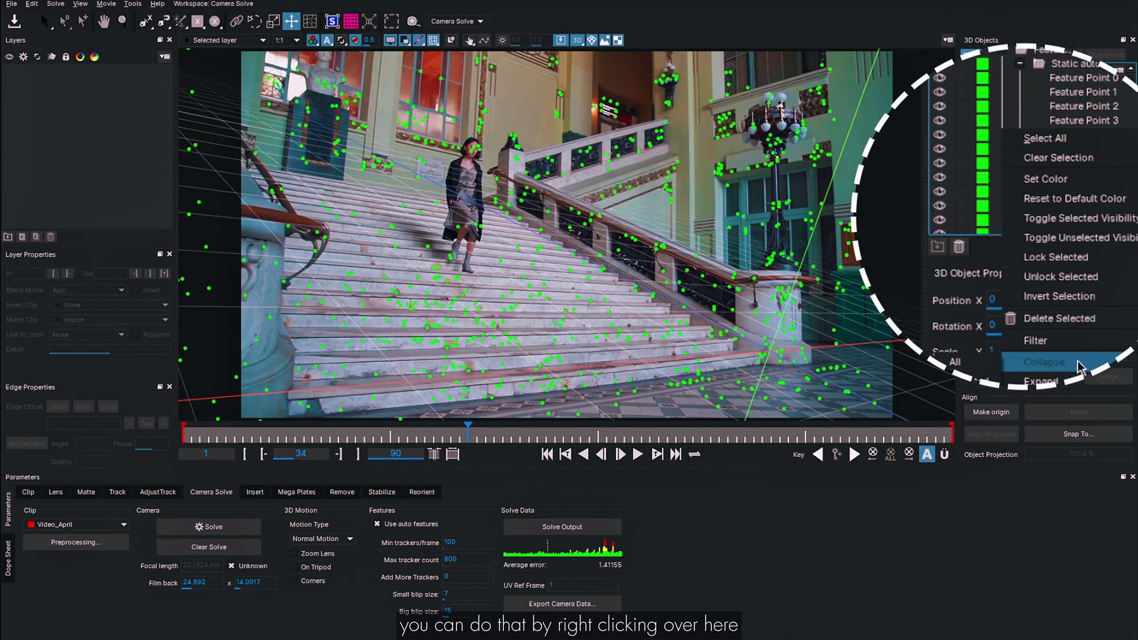
click(1055, 356)
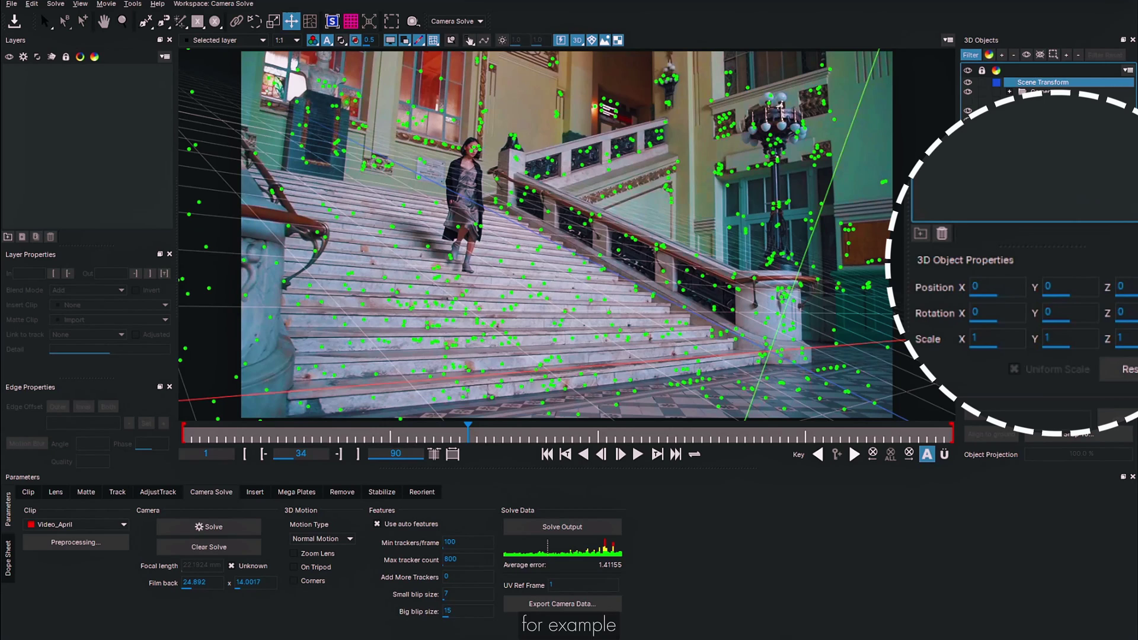
- Make Feature Point 65, on the tiled floor below the pedestal at the foot of the railing, the scene's origin
click(728, 227)
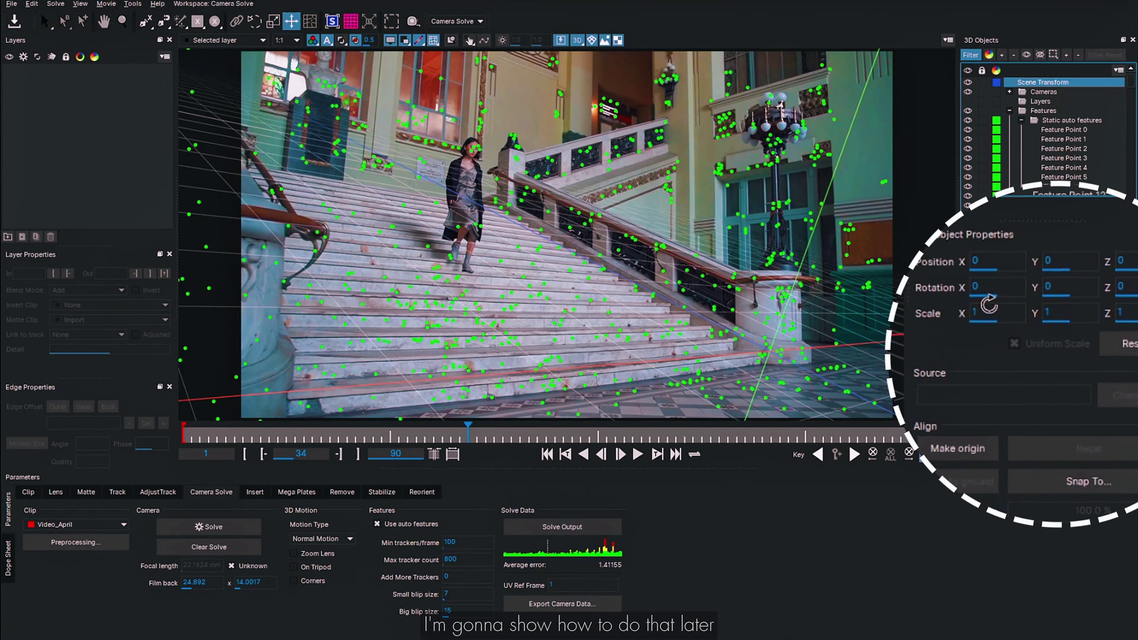
click(959, 442)
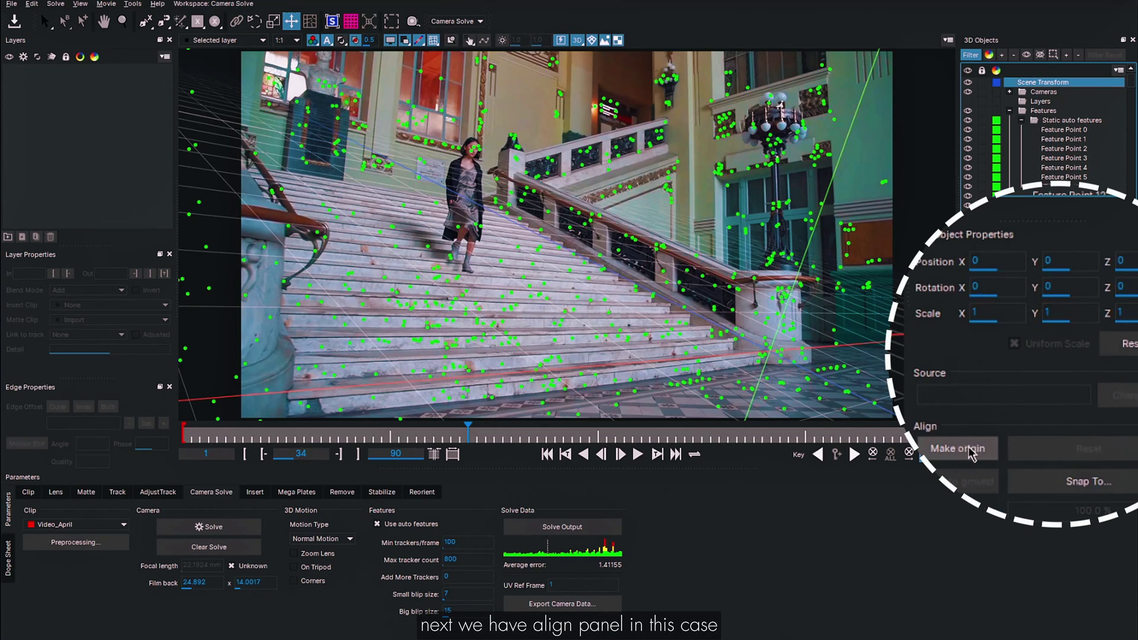
key(s)
click(785, 408)
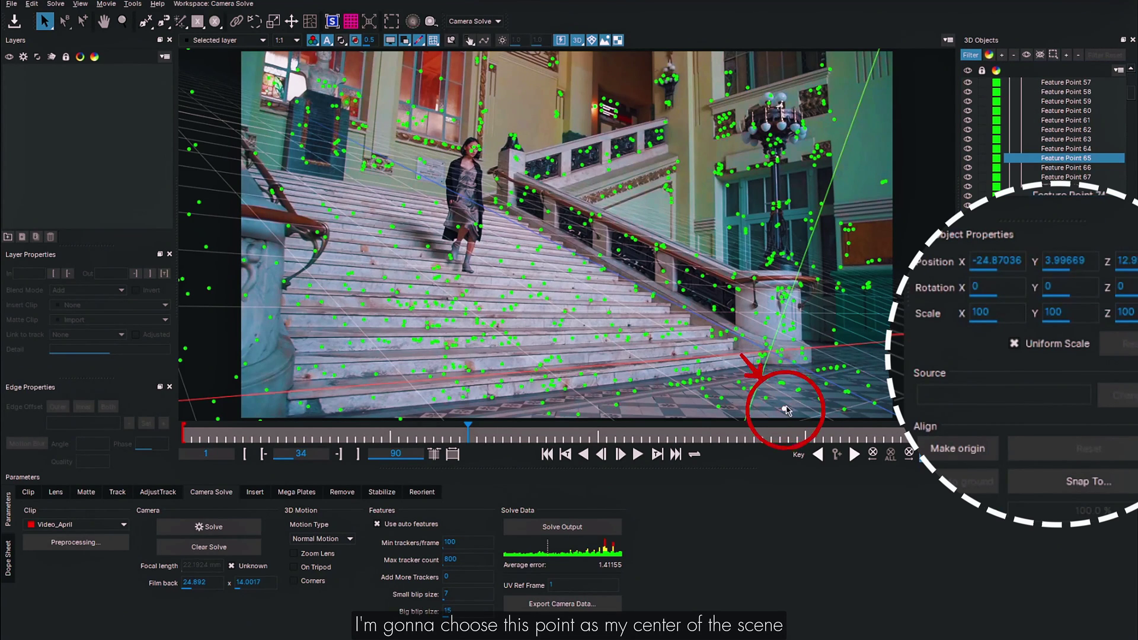
click(942, 454)
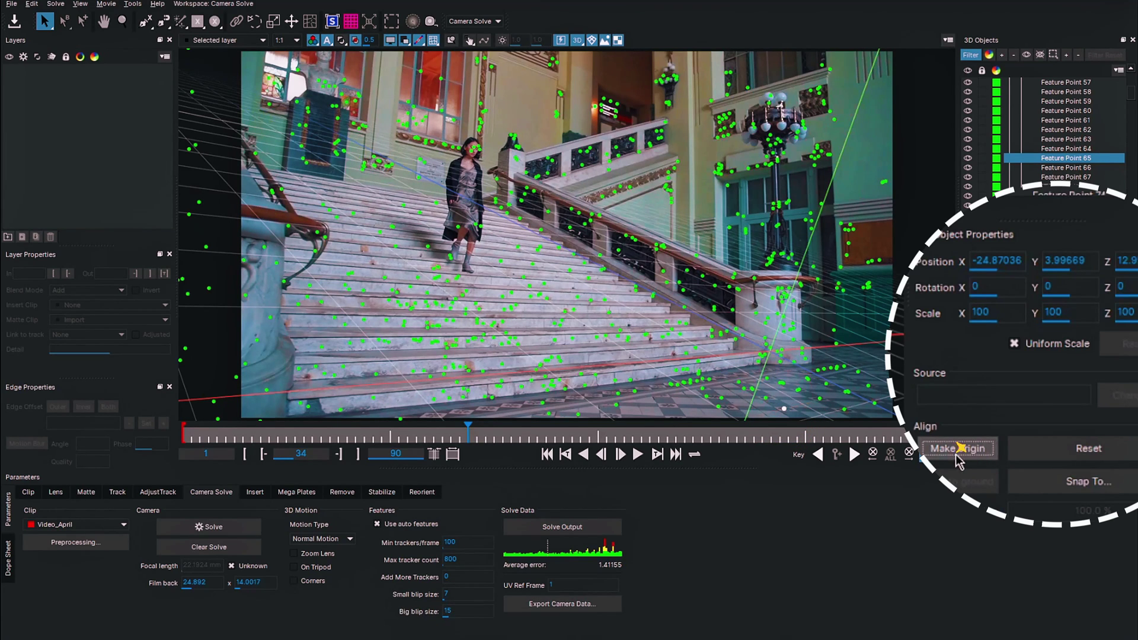
click(957, 455)
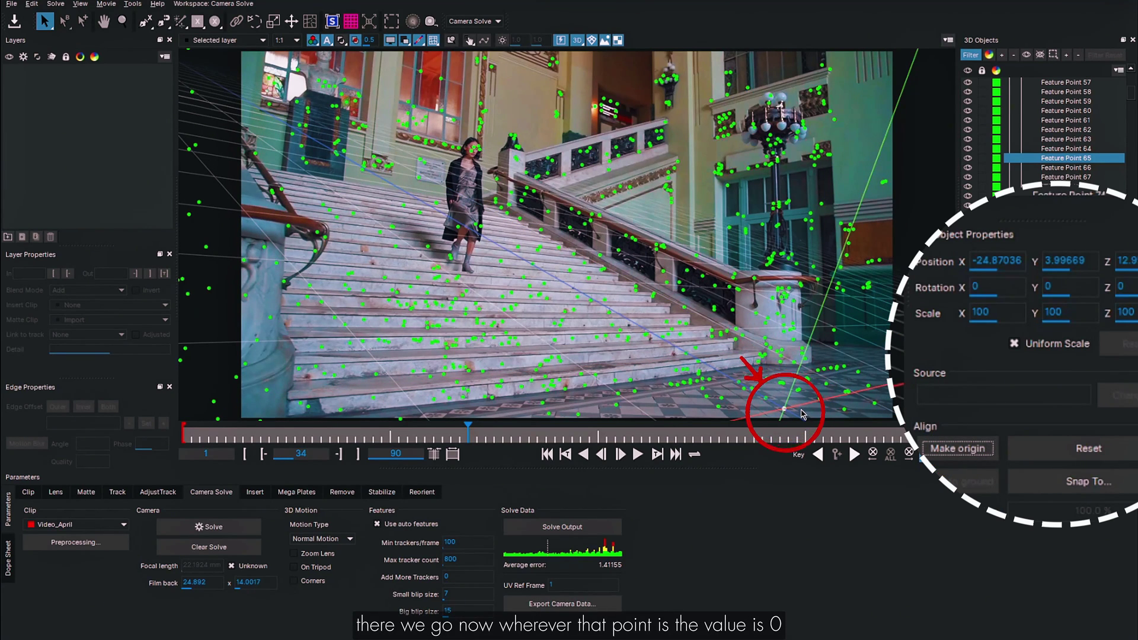
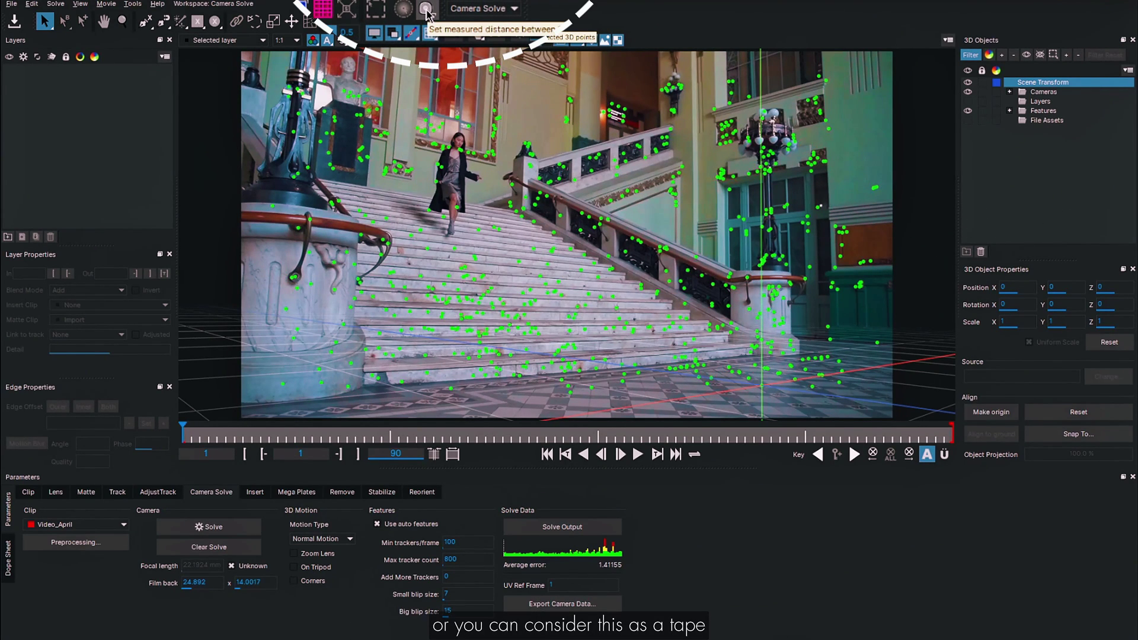
- Set the measured distance between two feature points at opposite ends of the lowest stair step to 5 m
click(427, 9)
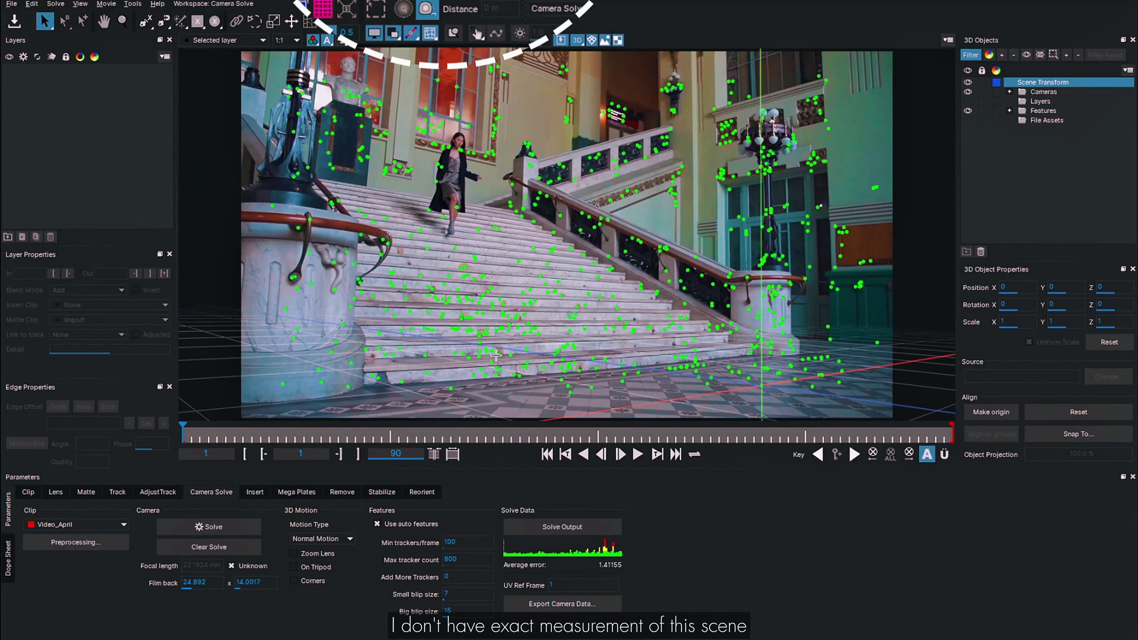
click(402, 381)
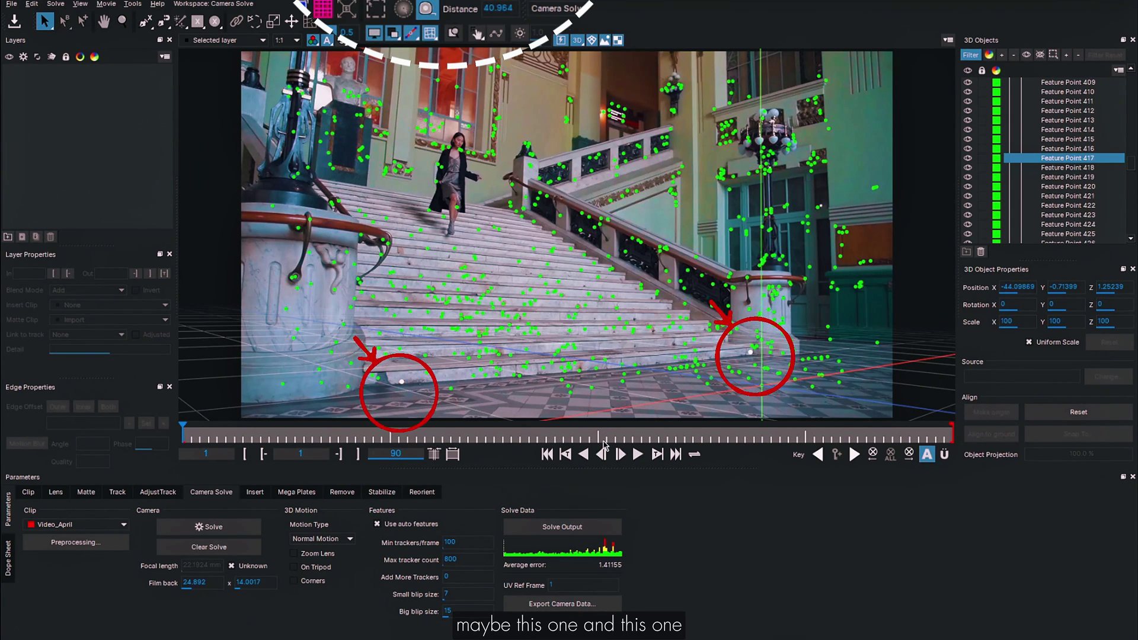
mouse_move(450, 437)
mouse_down()
mouse_move(746, 432)
mouse_move(183, 434)
mouse_up()
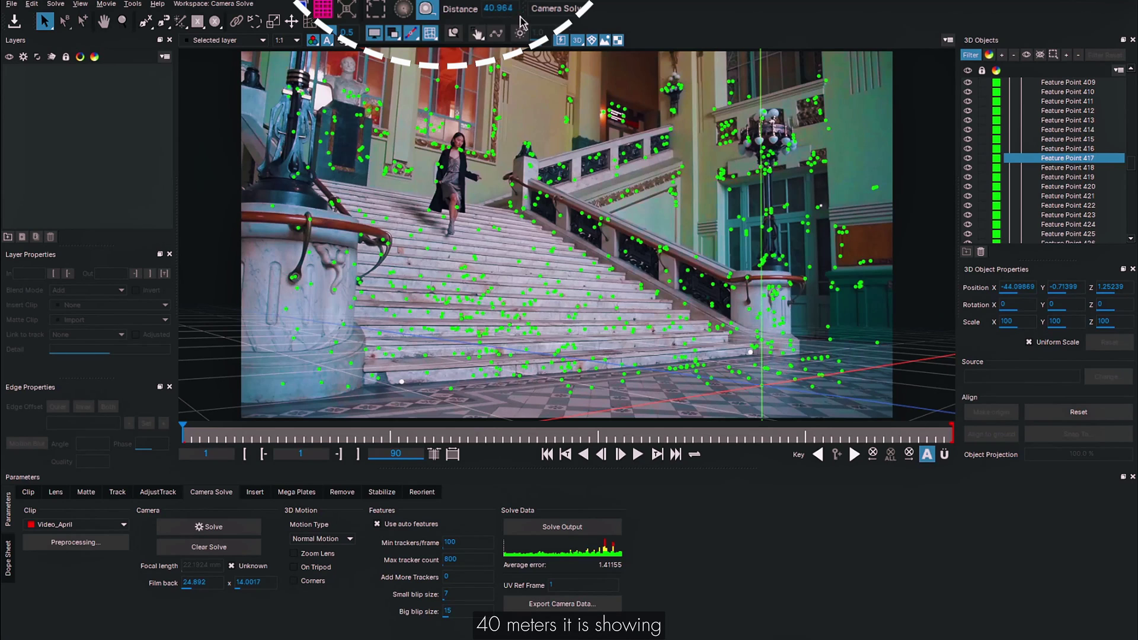
click(501, 11)
text(5m)
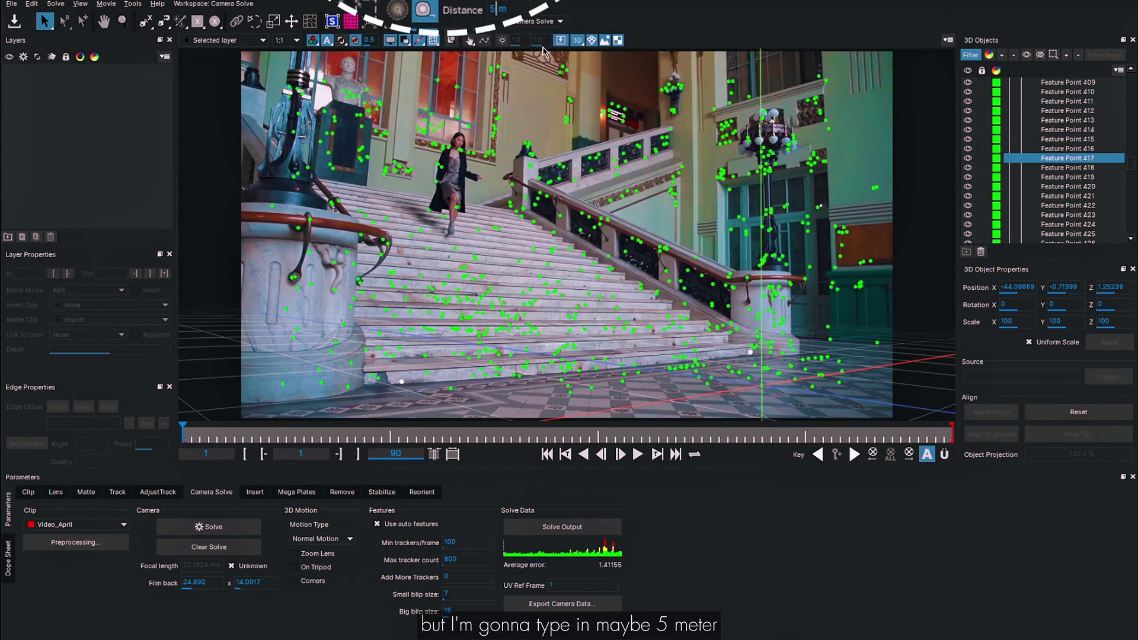
key(Return)
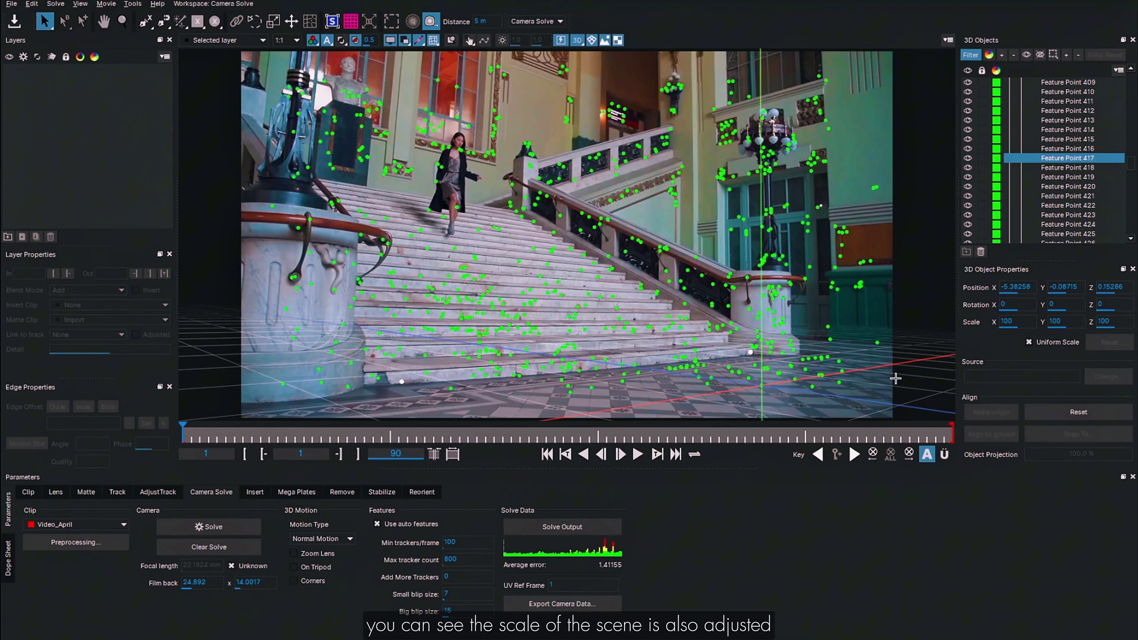
- Check the rescaled scene and its camera in the Perspective view from different angles
click(577, 39)
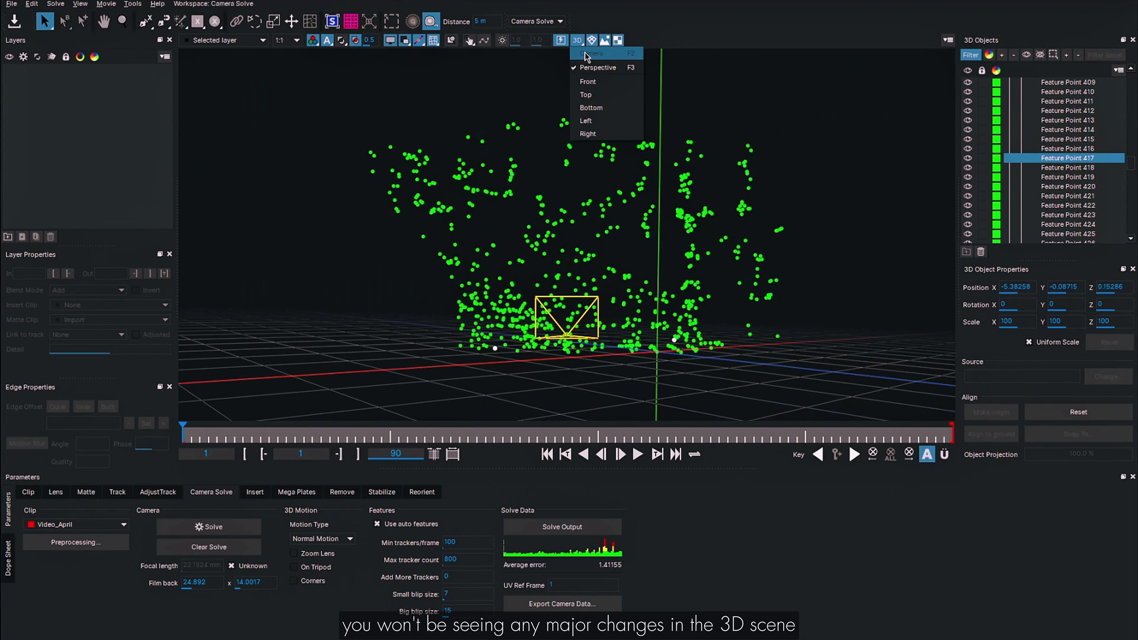
click(595, 70)
drag(568, 225, 496, 224)
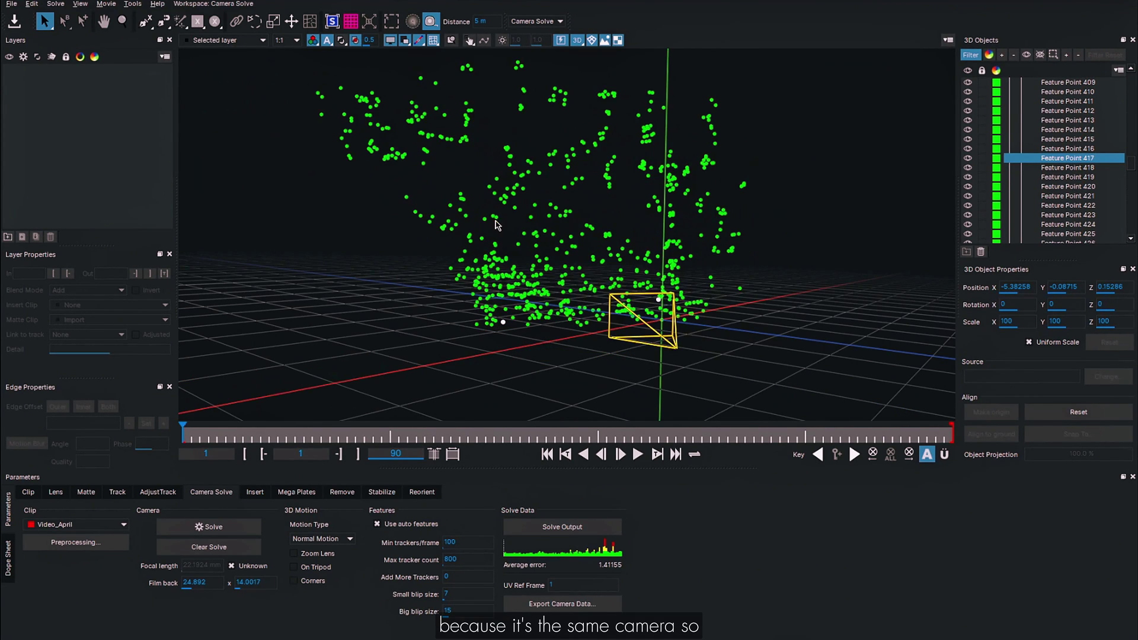
drag(440, 265, 439, 324)
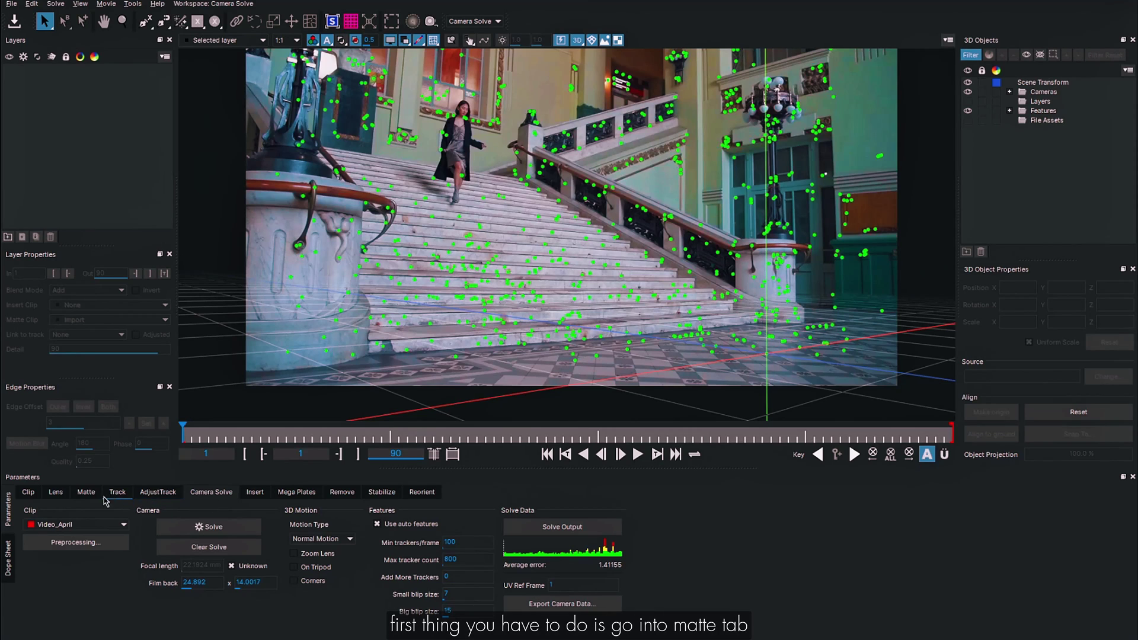
- In the Matte module, mask the woman at frame 80 with the AI object brush by marking her face, dress and coat
click(86, 493)
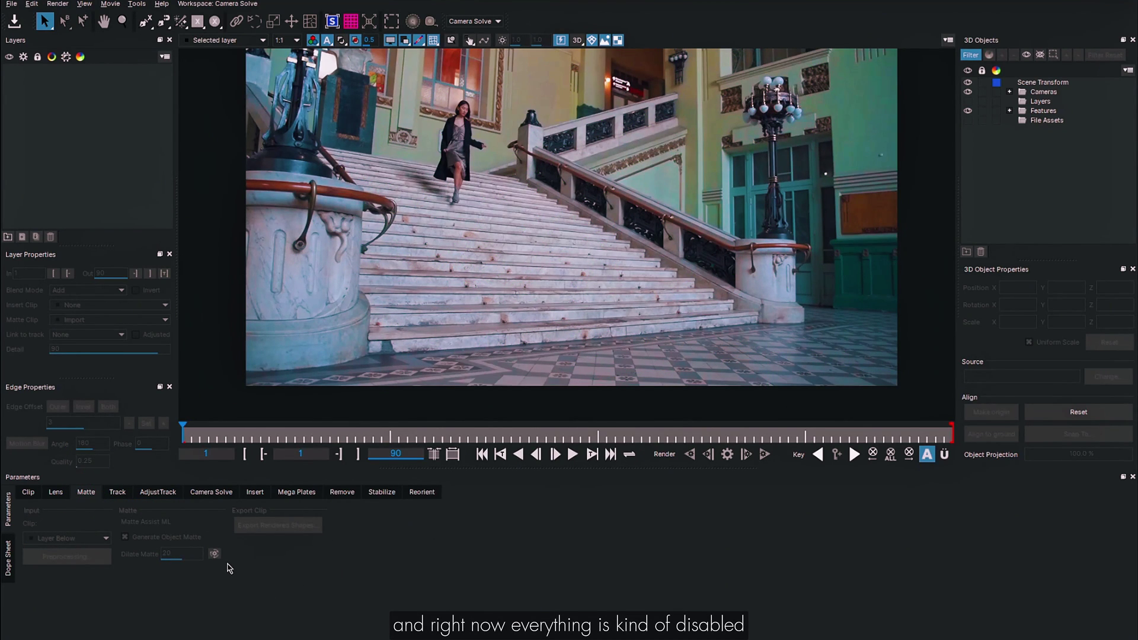
click(181, 22)
drag(767, 438, 865, 434)
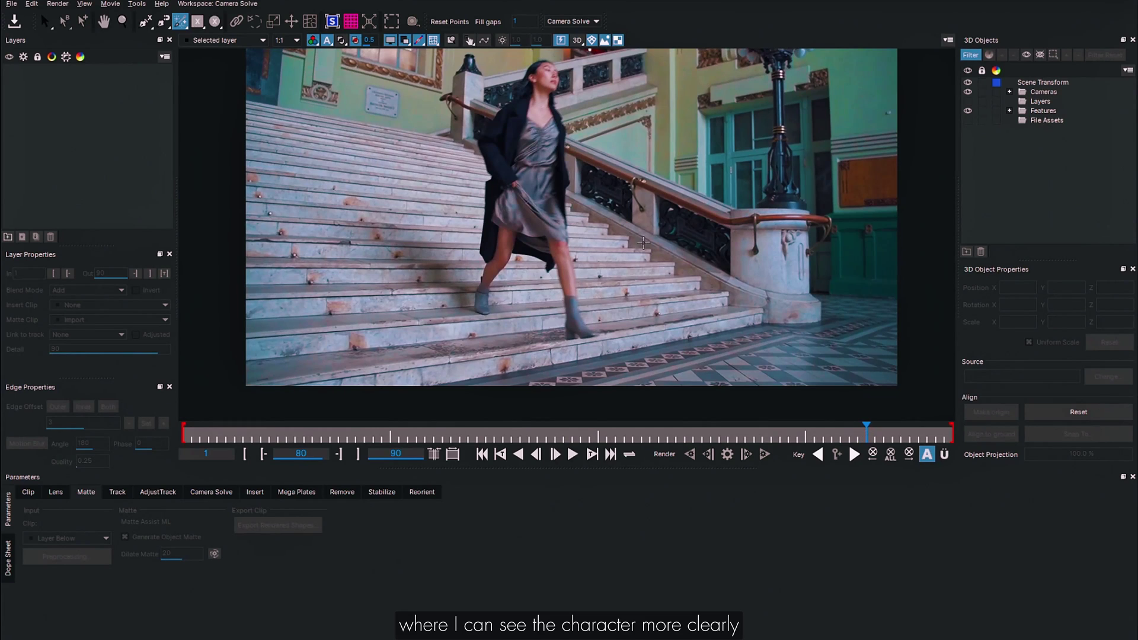
drag(546, 79, 529, 102)
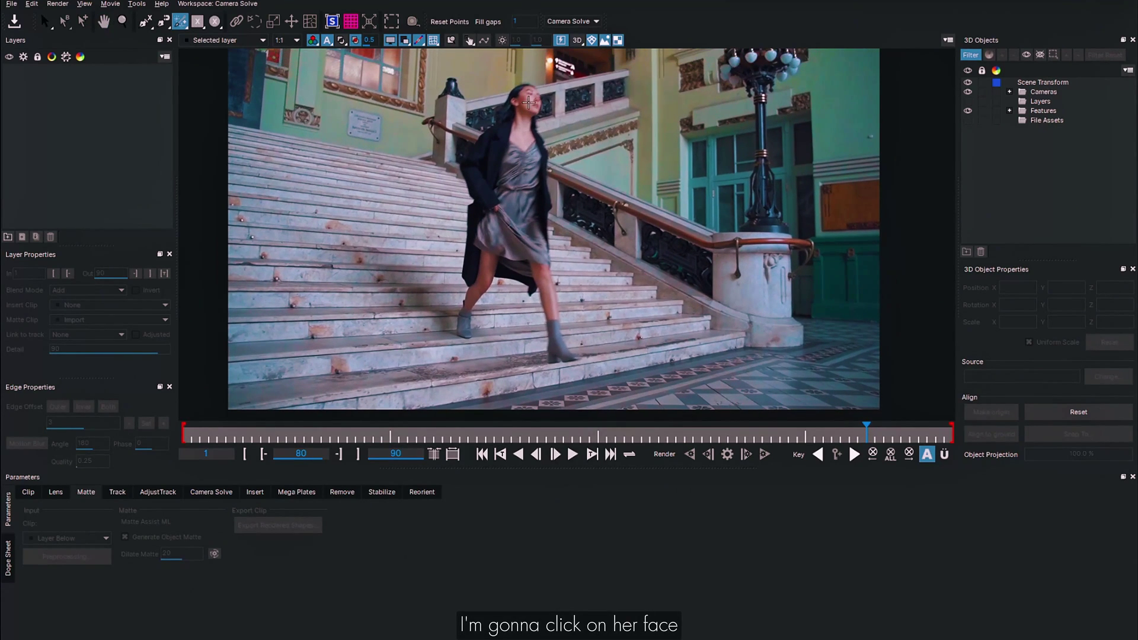
click(528, 102)
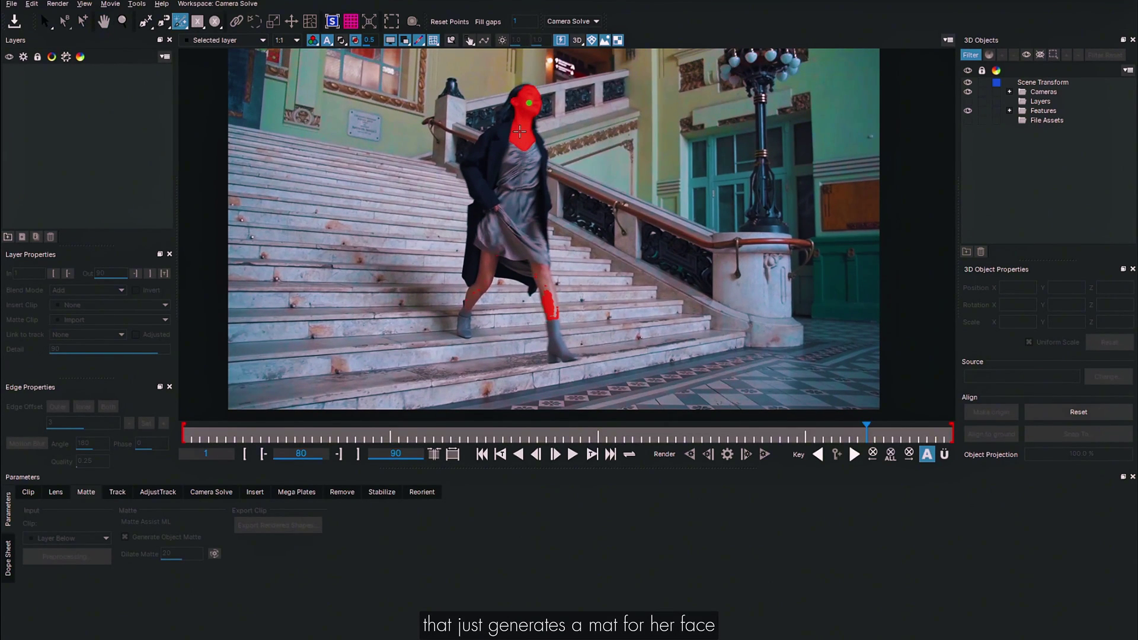
click(500, 227)
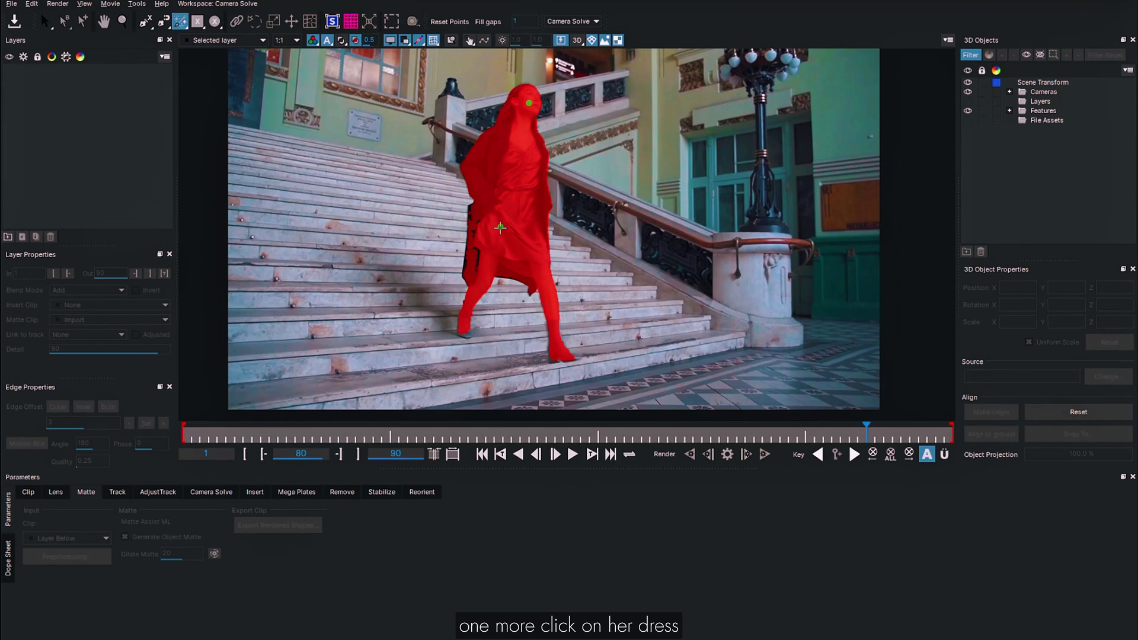
click(472, 216)
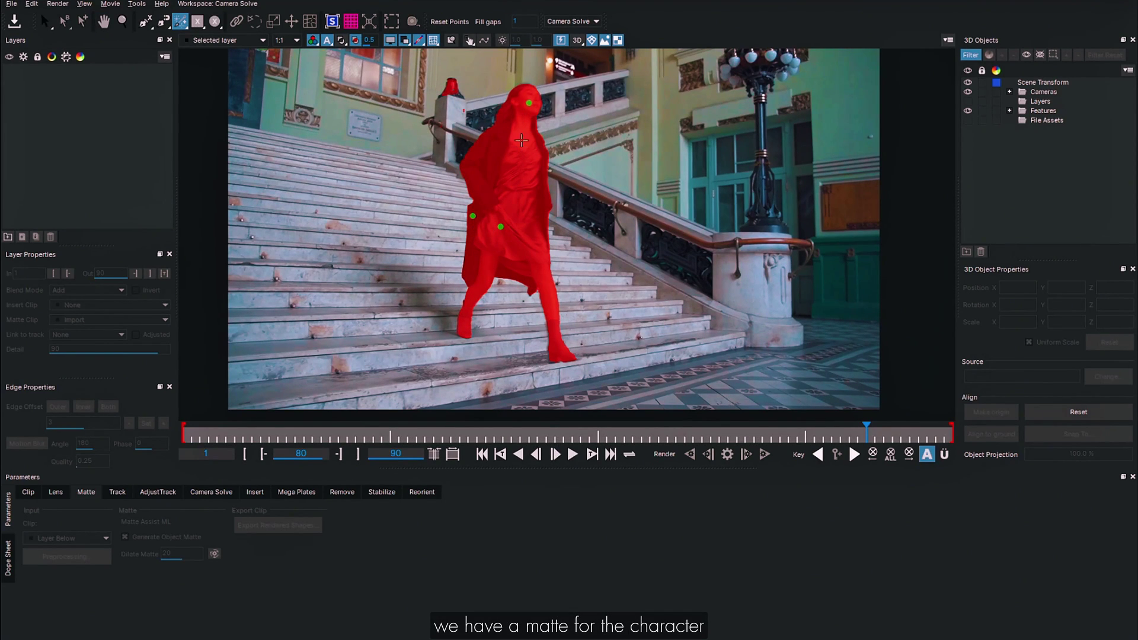
- Exclude the dark finial on the stair post from the woman's mask and convert the mask into a spline layer
right_click(451, 88)
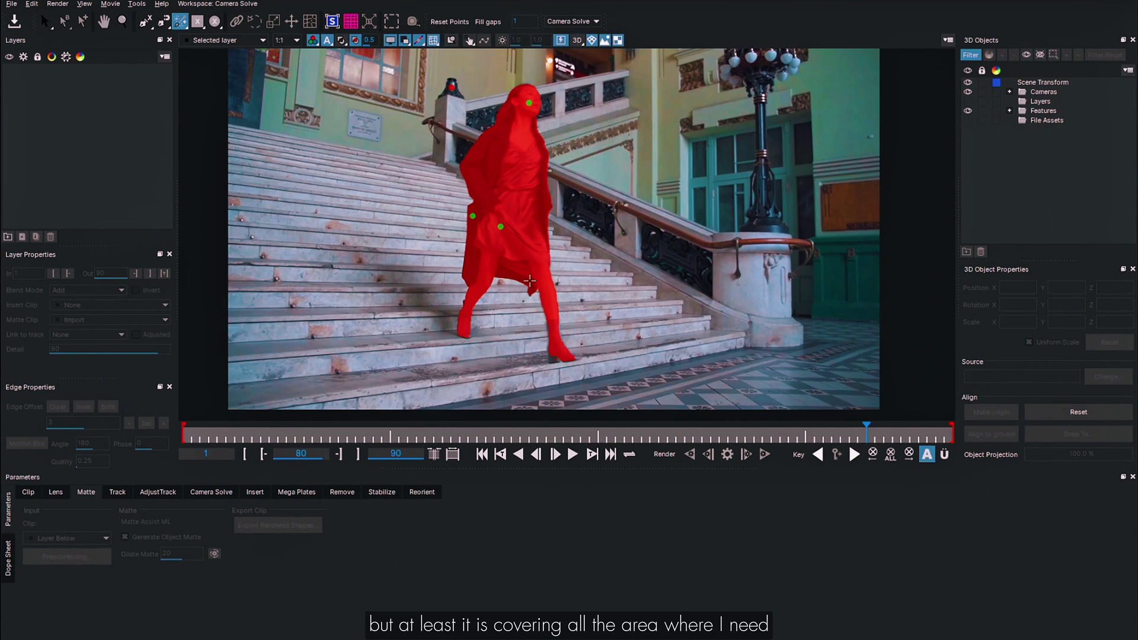
mouse_move(866, 424)
mouse_down()
mouse_move(716, 425)
mouse_move(867, 433)
mouse_up()
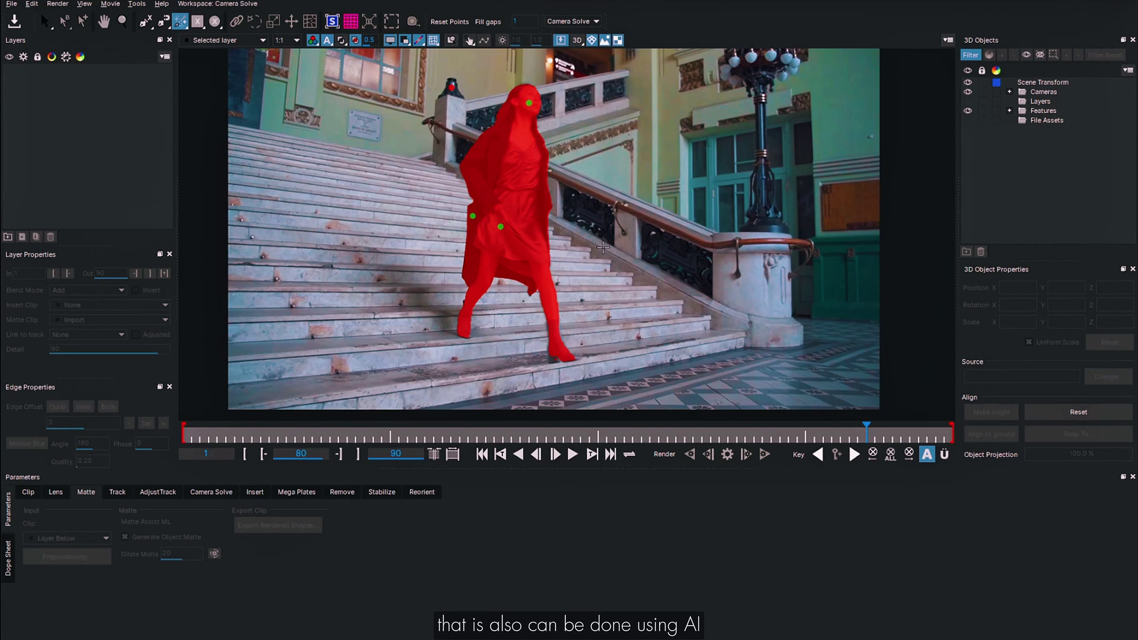
click(44, 21)
click(529, 140)
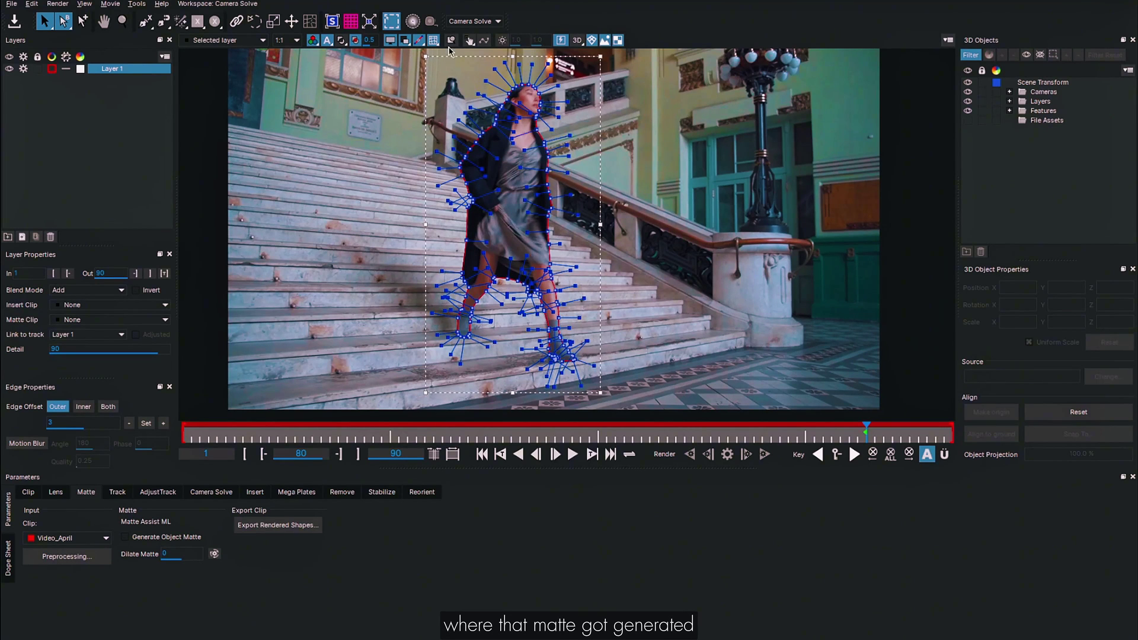
key(space)
click(863, 432)
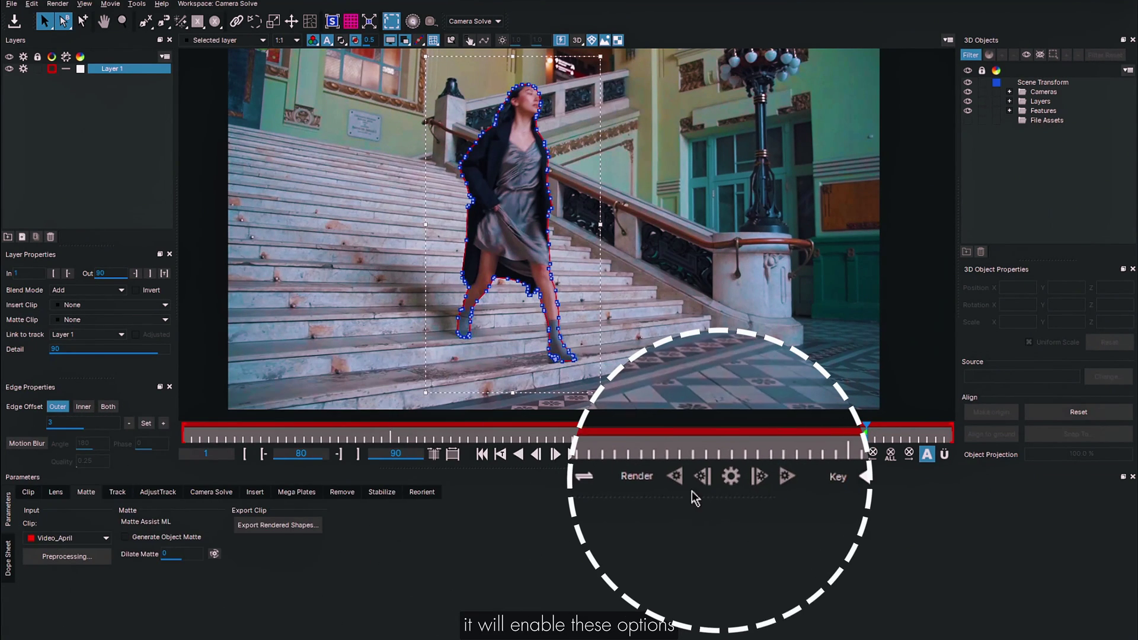
- Render frame 80 with Generate Object Matte enabled and inspect the matte edge around the woman's coat up close
click(727, 479)
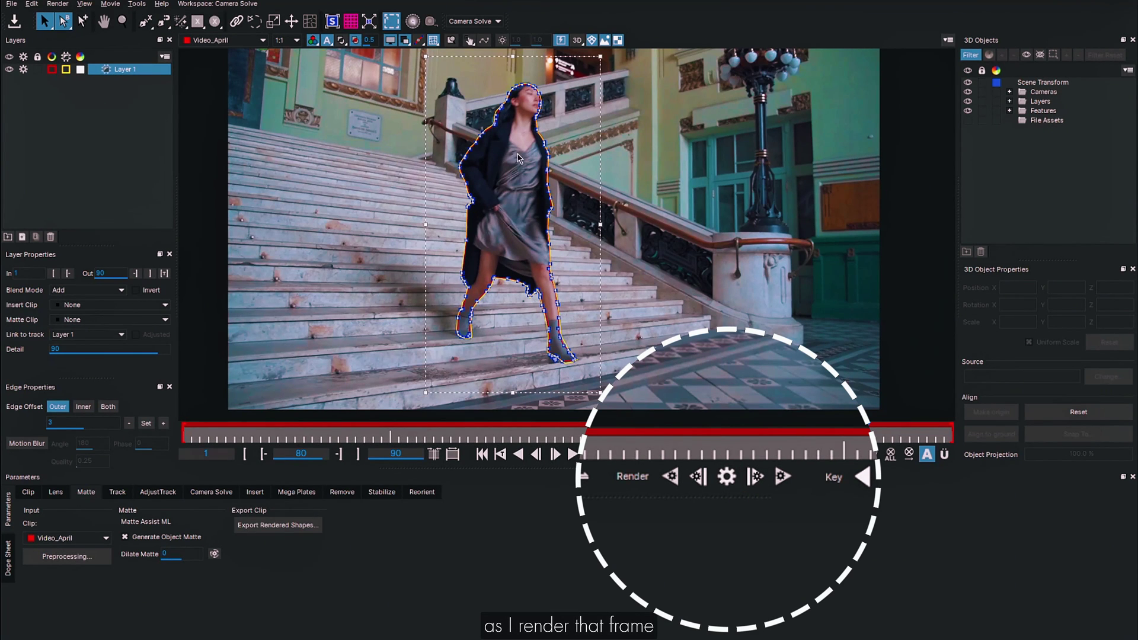
scroll(502, 135, up, 2)
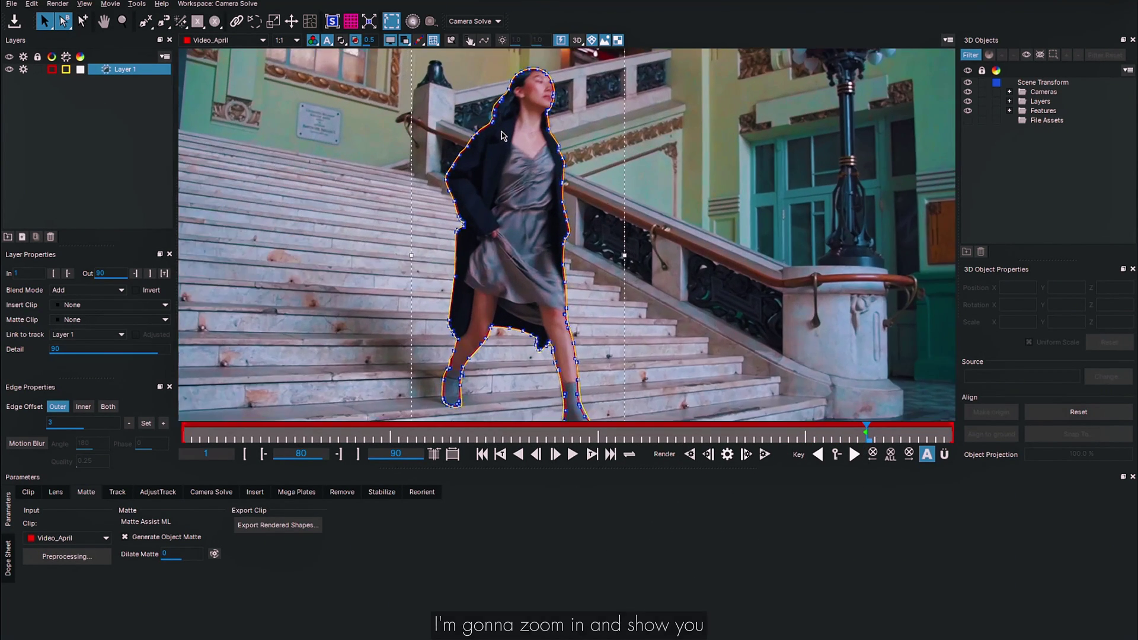
scroll(502, 135, up, 5)
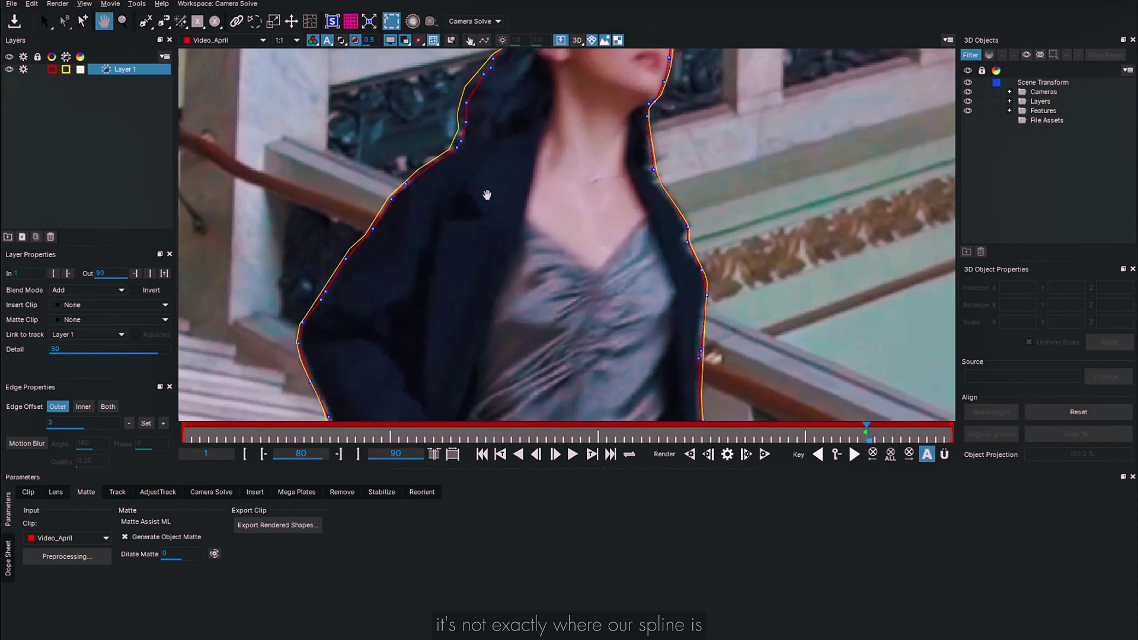
scroll(487, 195, down, 5)
scroll(466, 167, up, 4)
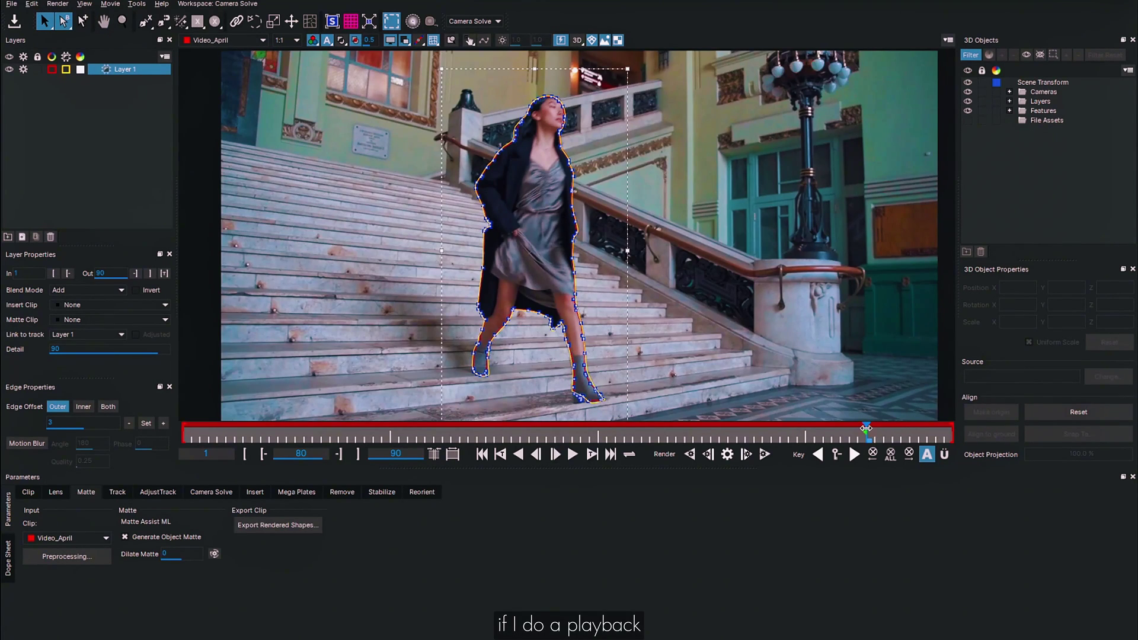
mouse_move(871, 435)
mouse_down()
mouse_move(906, 435)
mouse_move(855, 435)
mouse_move(866, 434)
mouse_up()
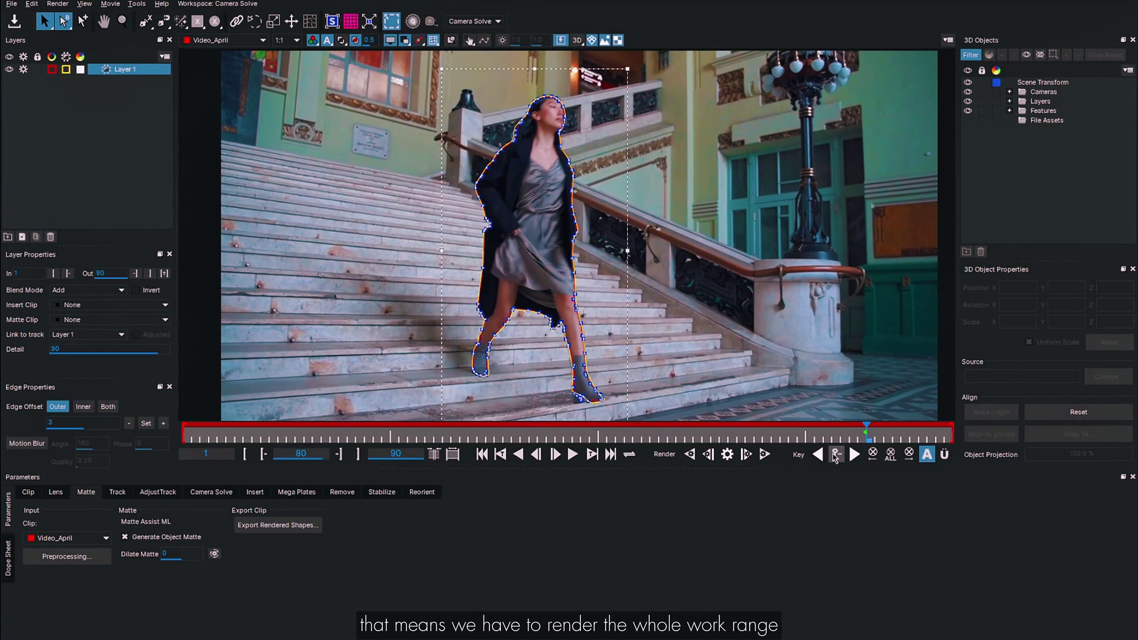
- Render the woman's matte forward and backward from frame 80 across the whole work range
click(765, 455)
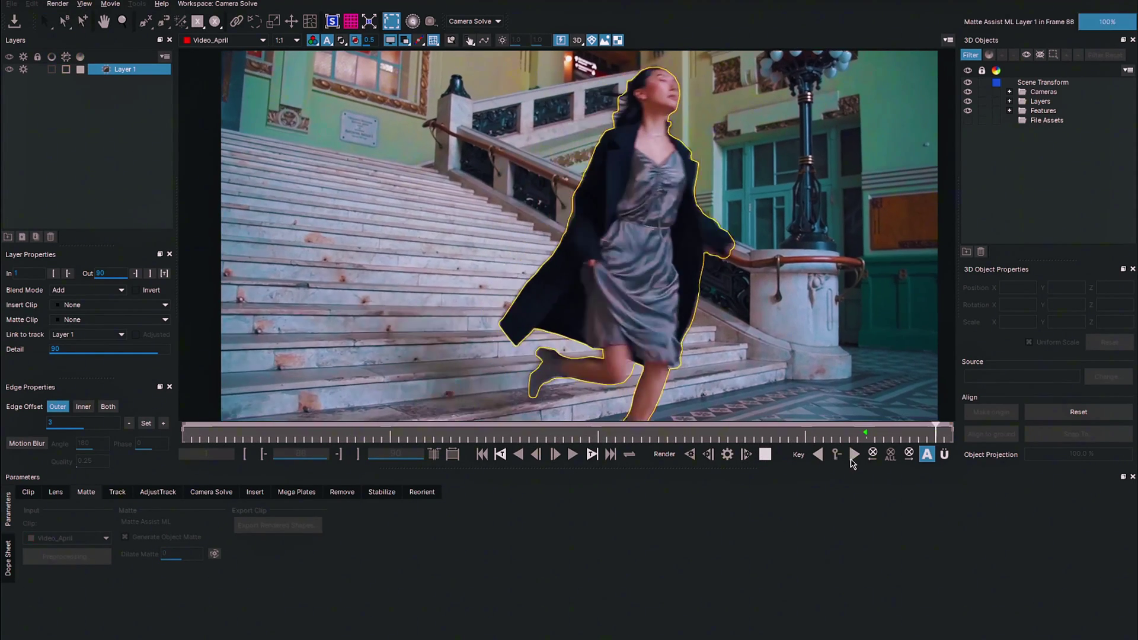
click(691, 455)
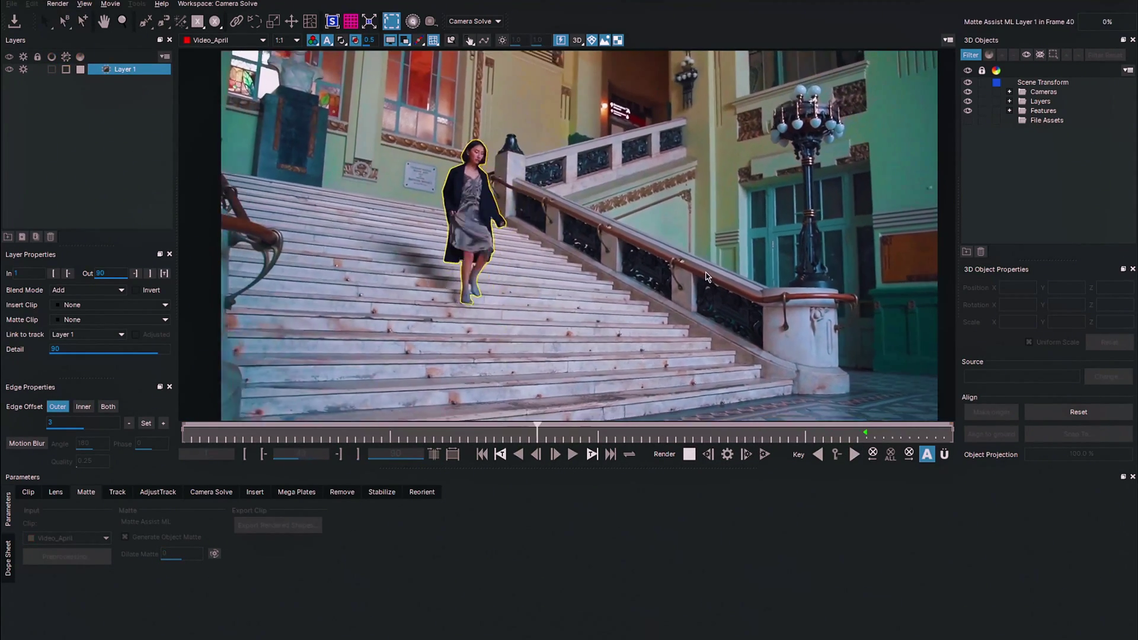
key(space)
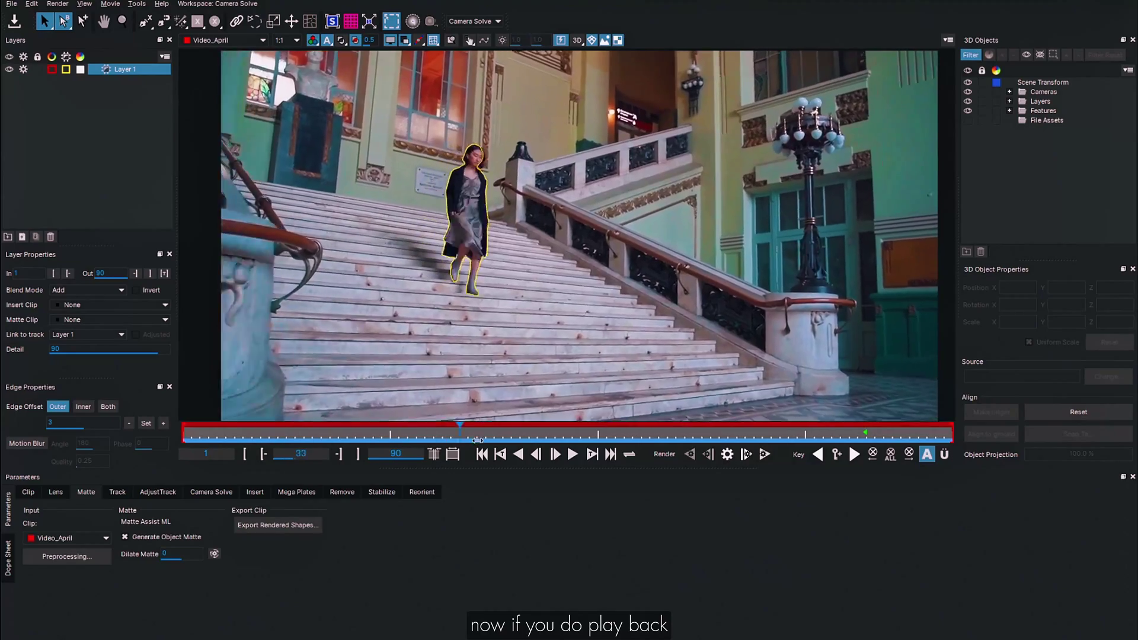
- At frame 19, mark the woman again with the AI object brush to add another matte keyframe to Layer 1
drag(684, 442, 338, 424)
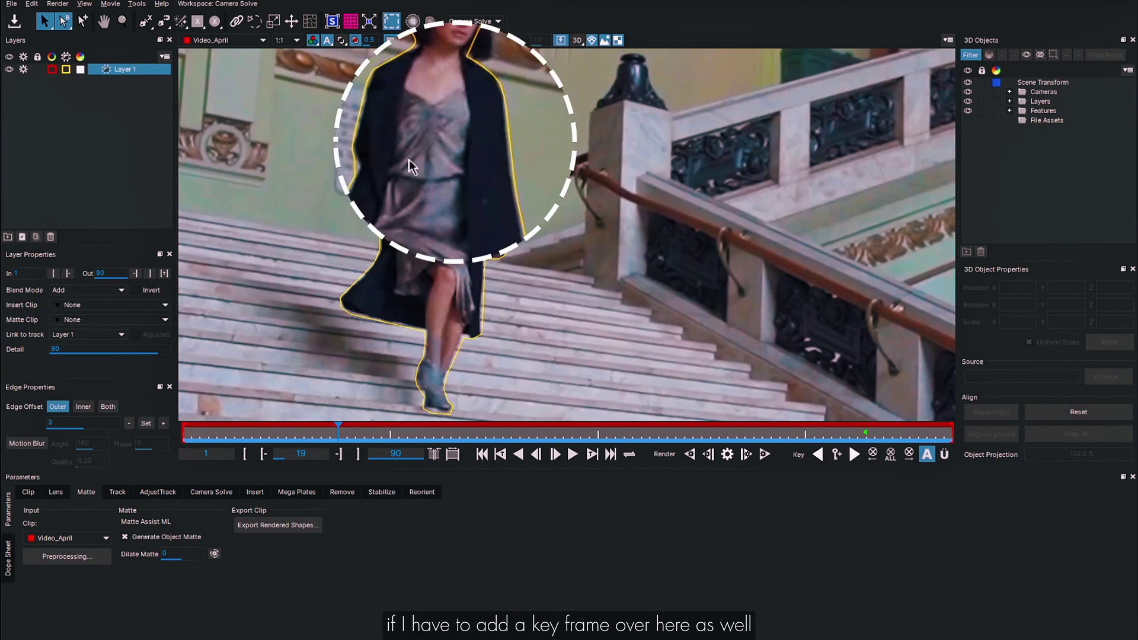
click(177, 11)
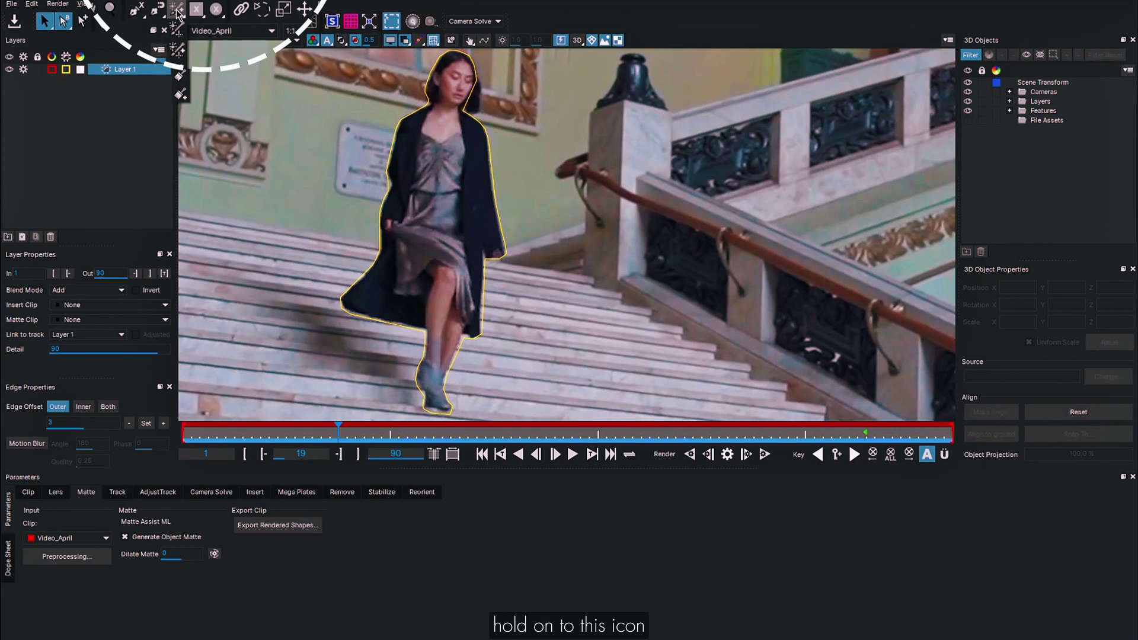
click(178, 55)
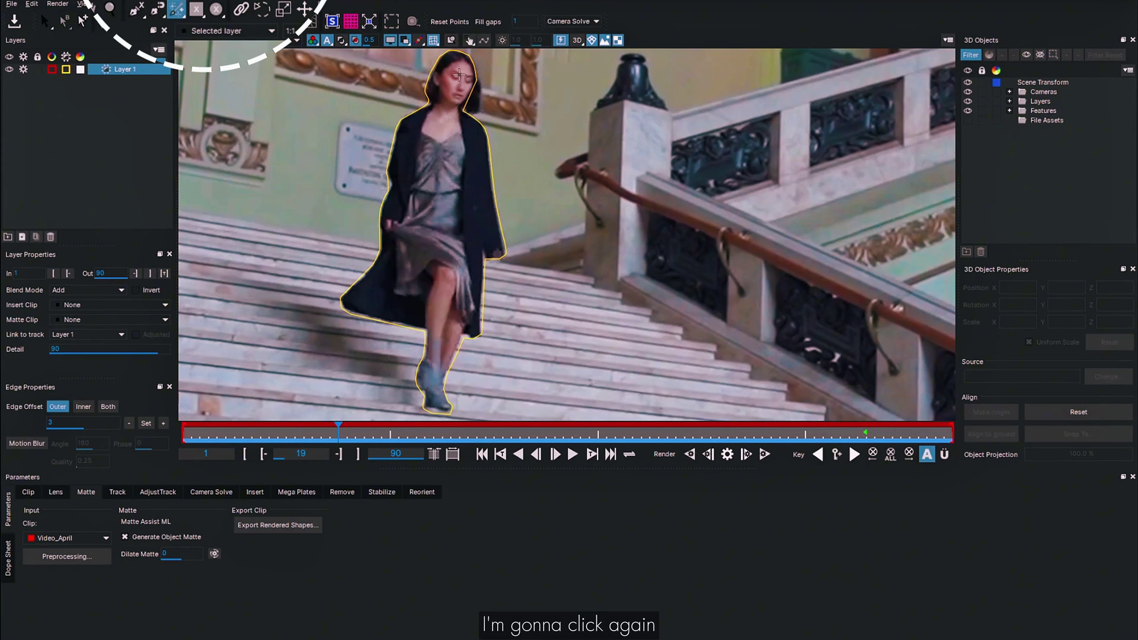
click(460, 71)
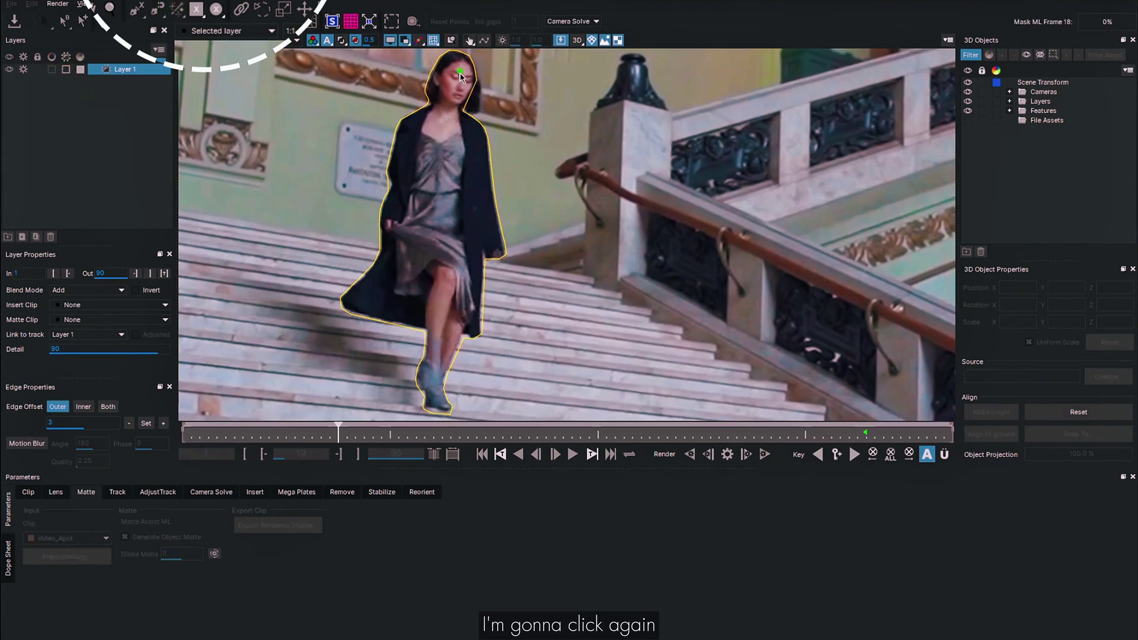
click(727, 454)
click(45, 21)
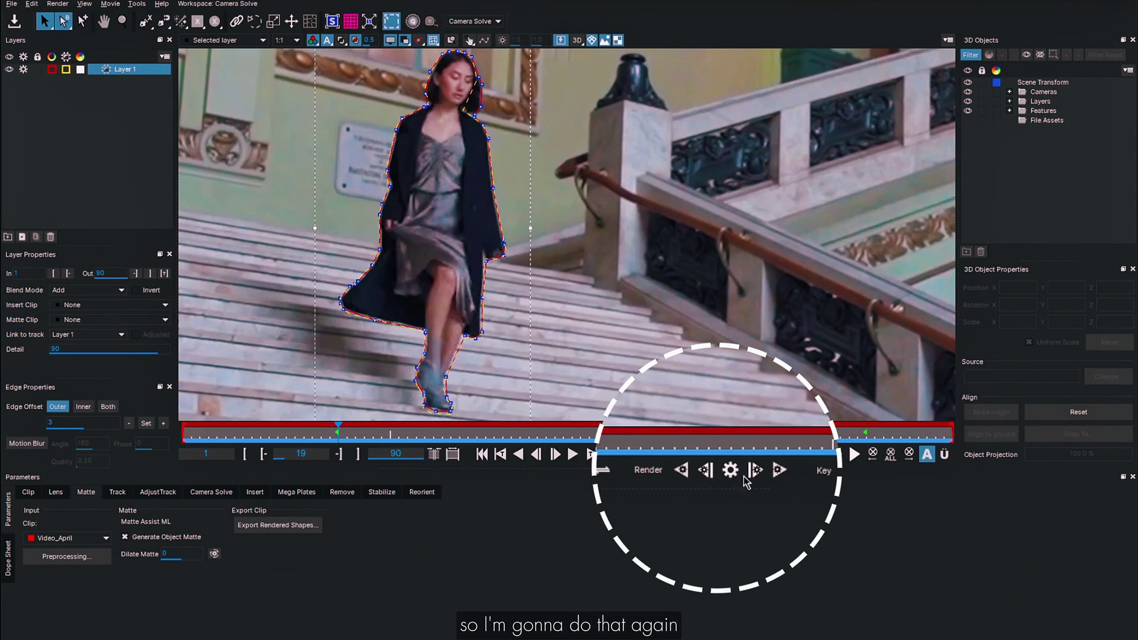
- Re-render the matte at frame 19 and backward from it, and review the outline back to frame 1
click(727, 454)
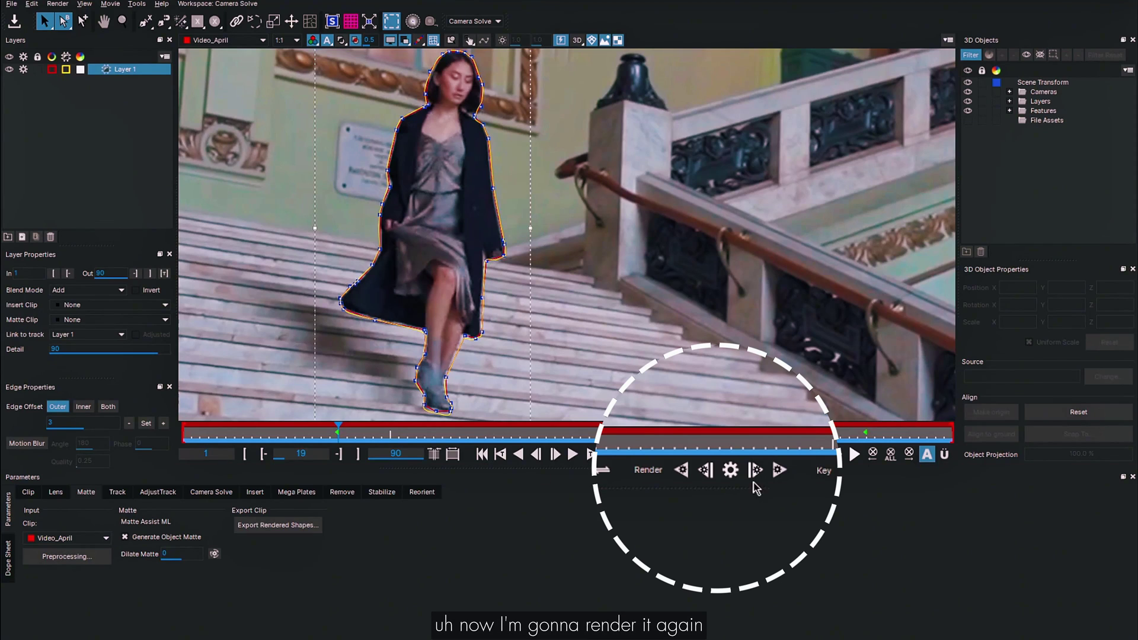
click(690, 455)
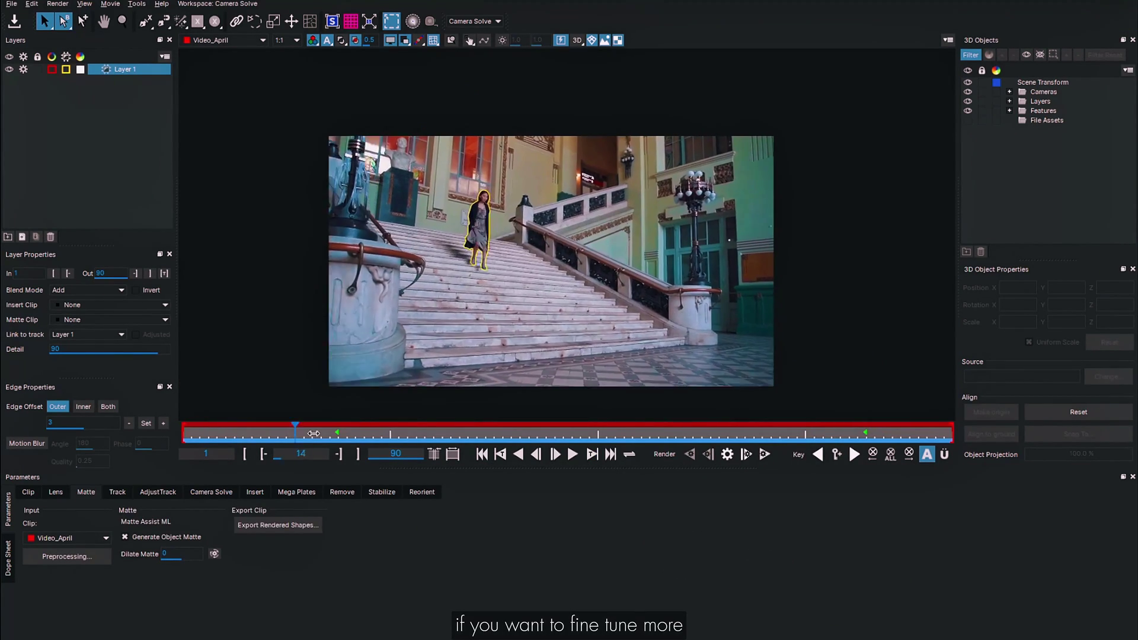
drag(314, 433, 183, 433)
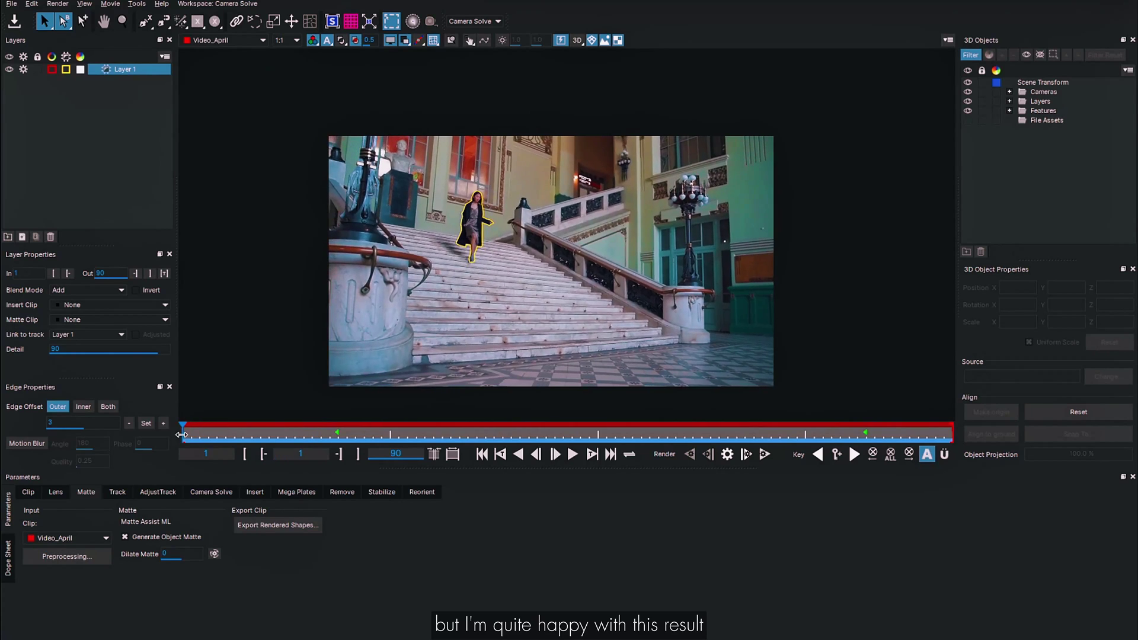
- Set Dilate Matte to 15 with live matte updating turned on, and render the widened matte forward from frame 1
scroll(513, 210, up, 5)
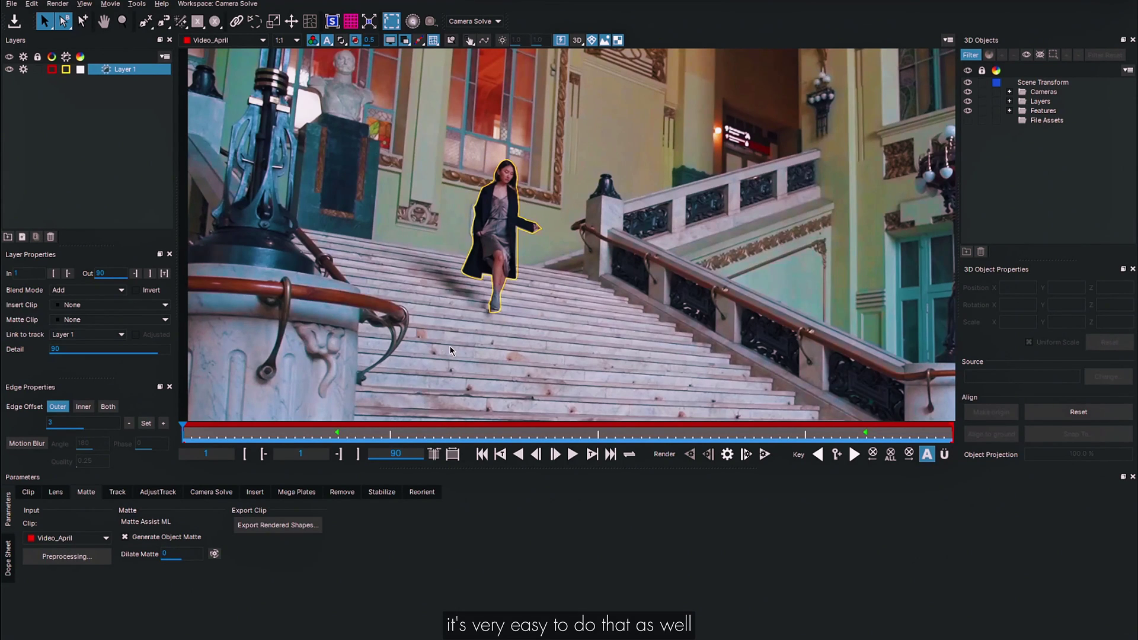
click(173, 555)
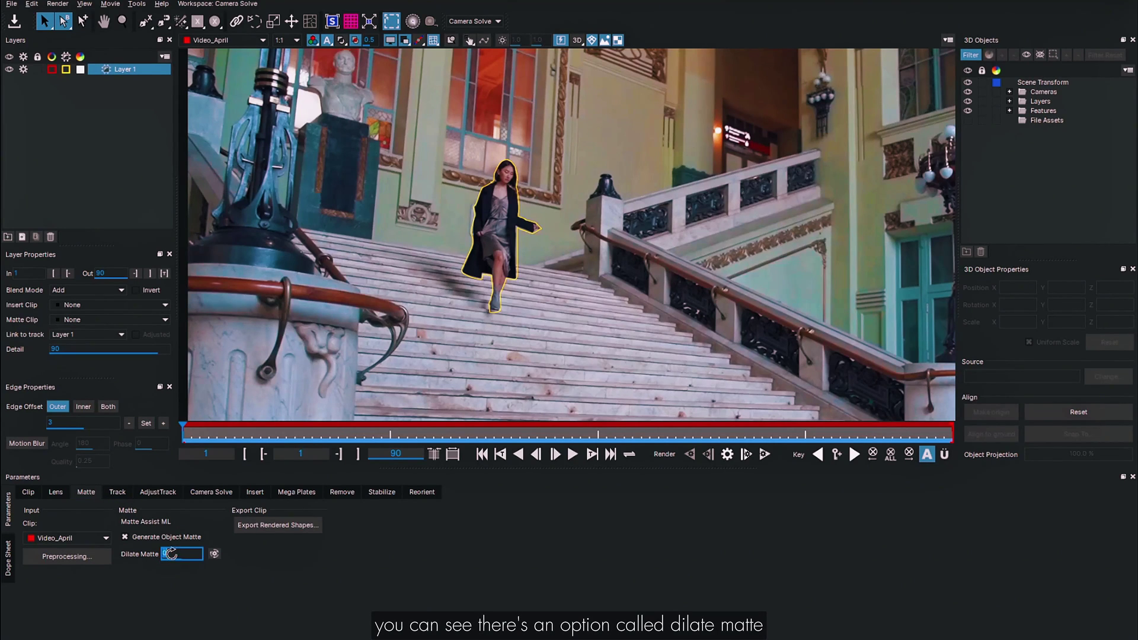
click(214, 555)
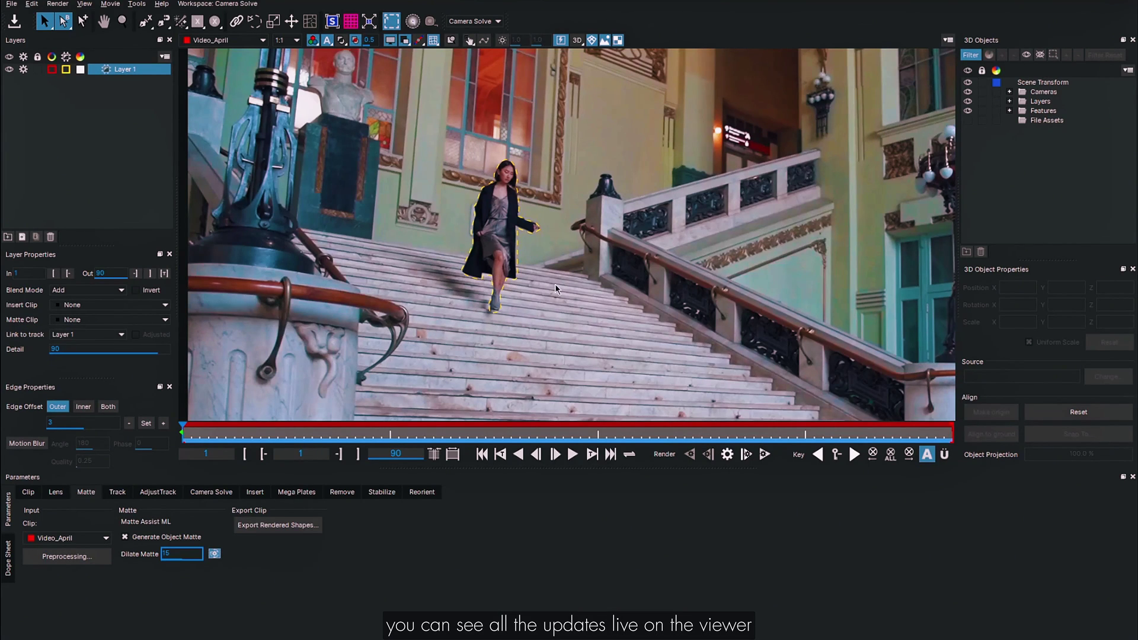
click(727, 454)
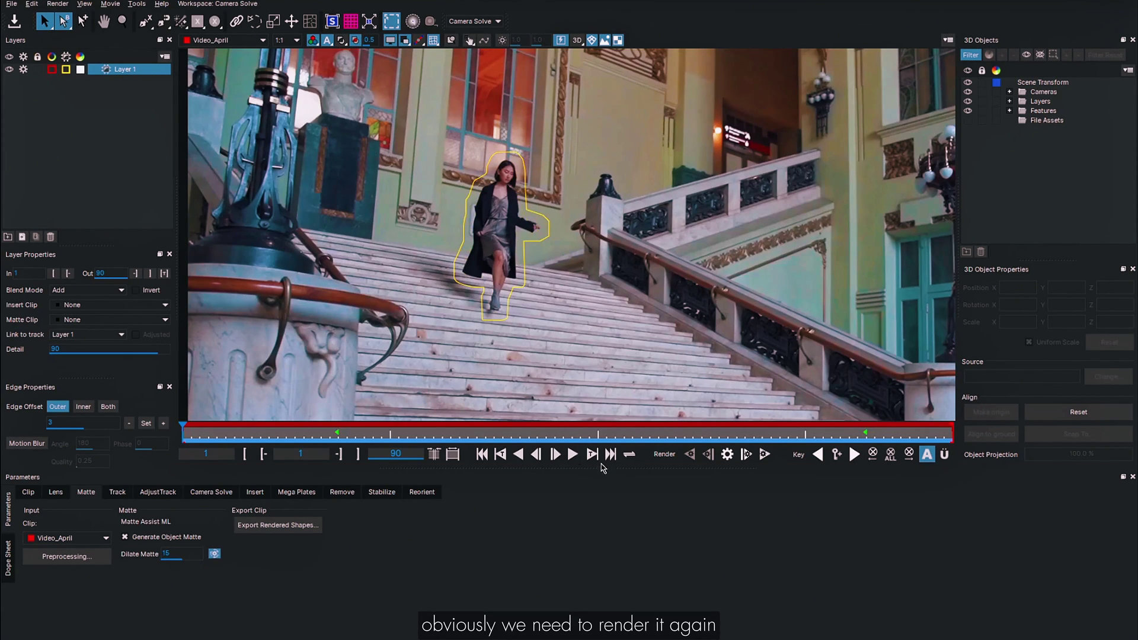
click(760, 460)
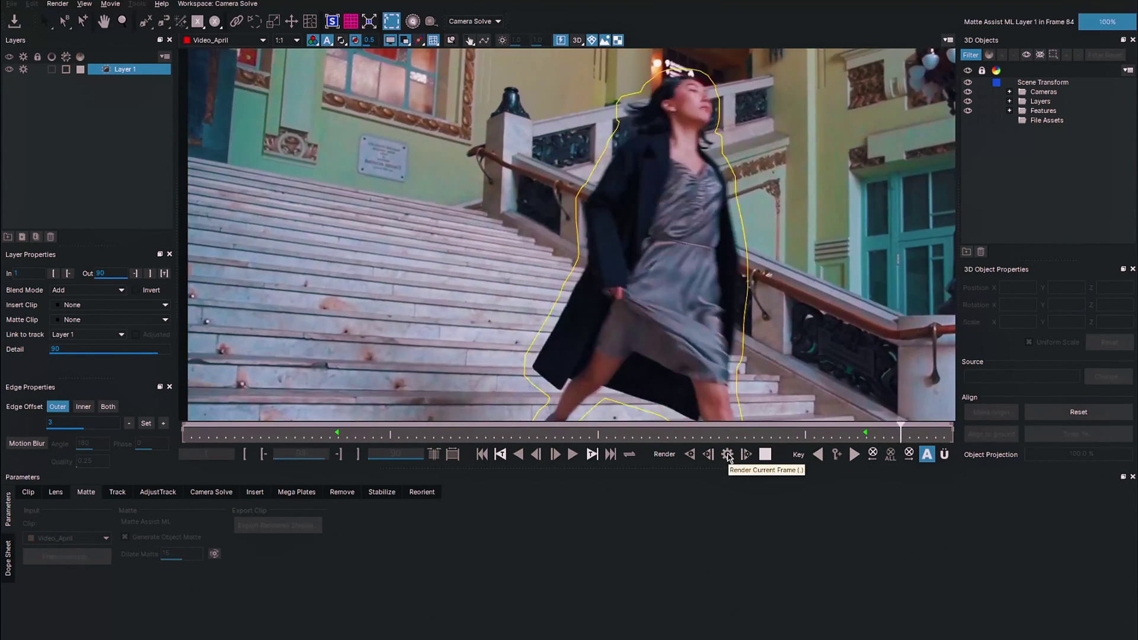
- Reduce Dilate Matte to 10 at frame 1 and render the garbage matte forward through frame 90
click(190, 439)
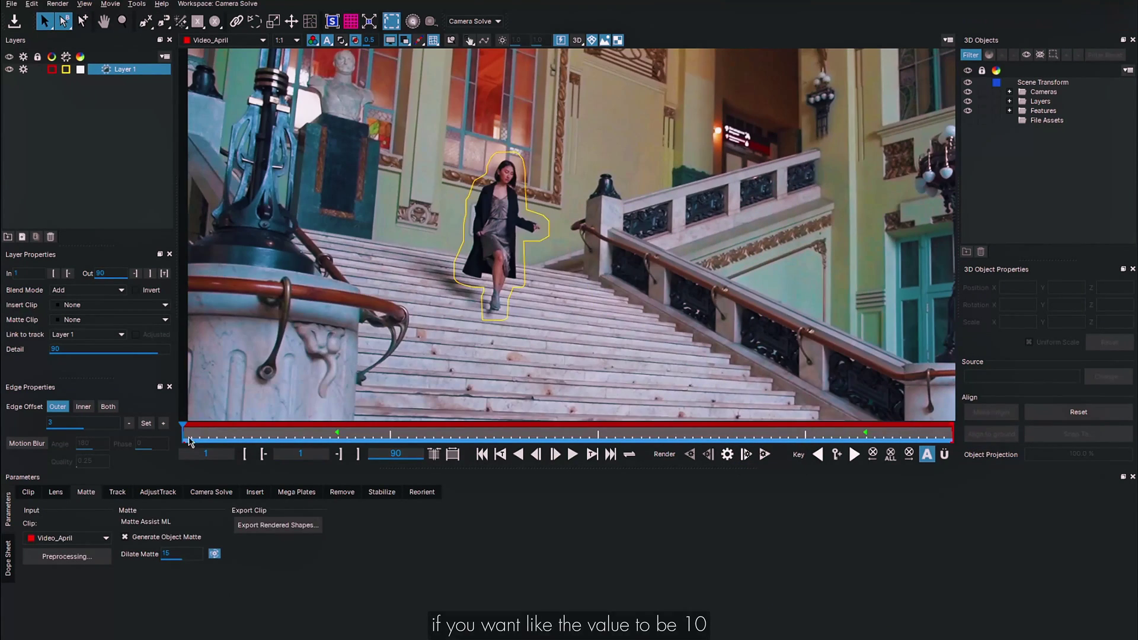
click(185, 558)
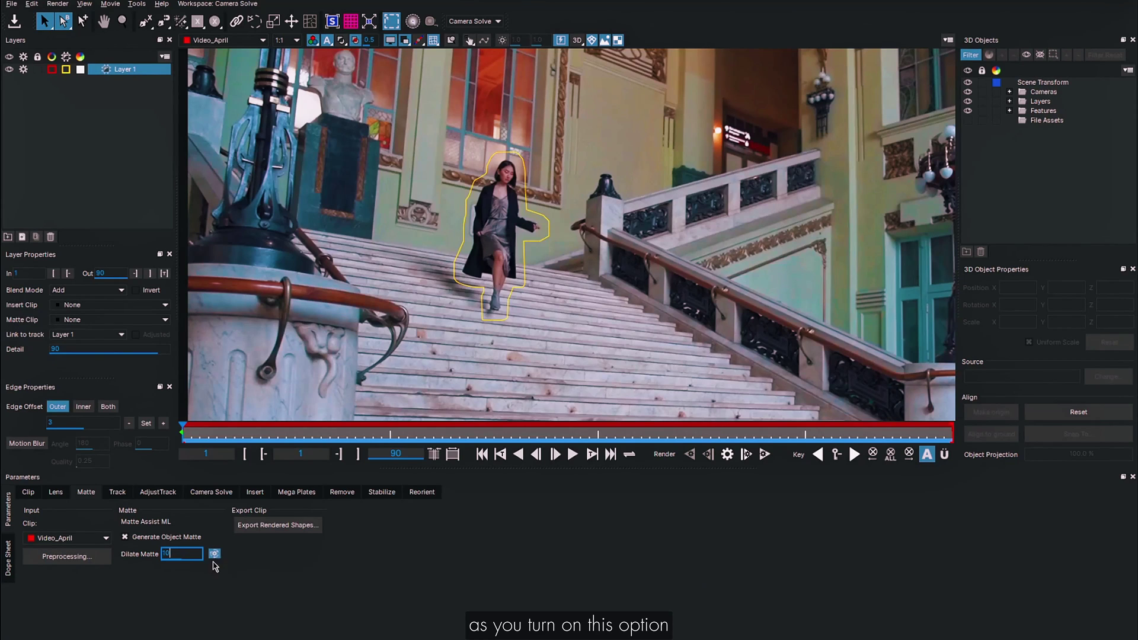
key(Return)
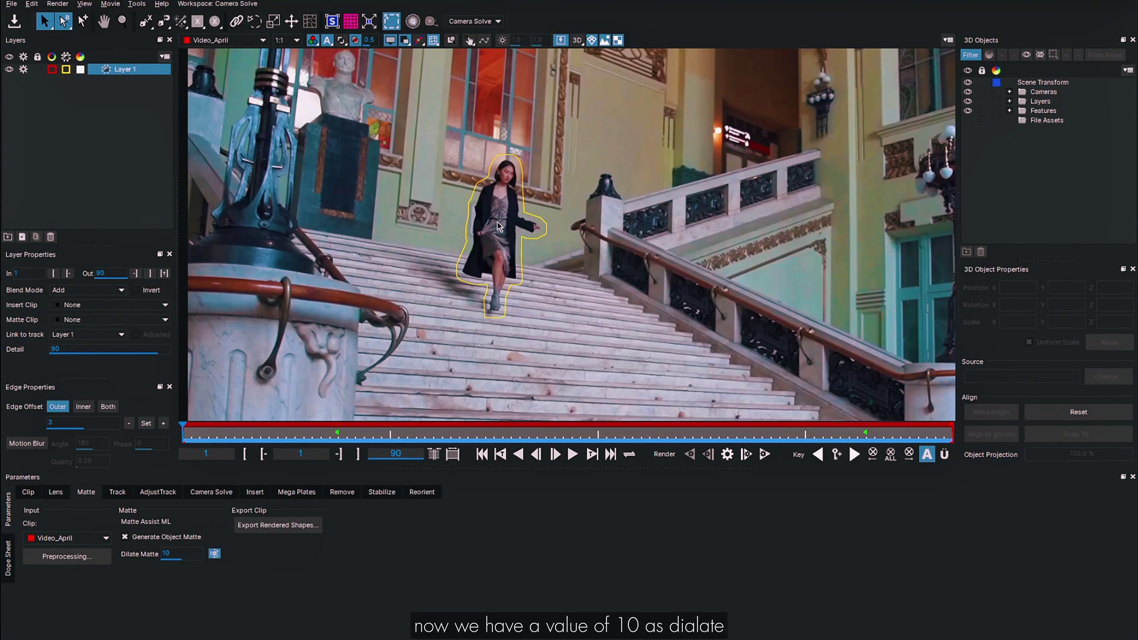
click(764, 455)
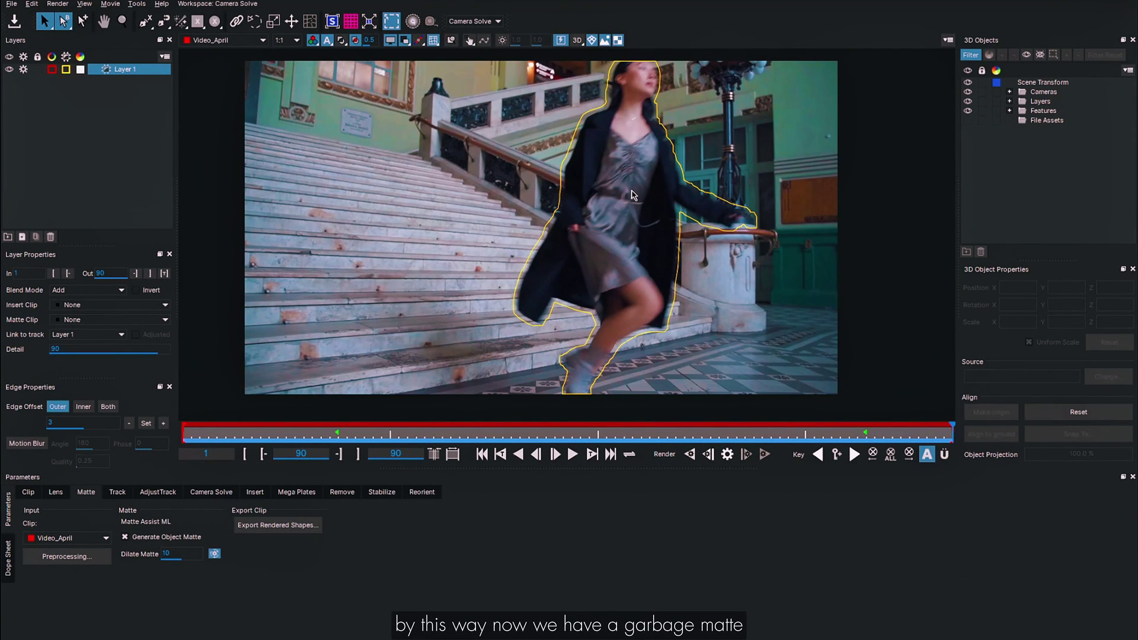
- In the solved camera scene, select the tiled-floor feature points beside the stairs, align the scene to the ground, and check it over the shot
click(228, 492)
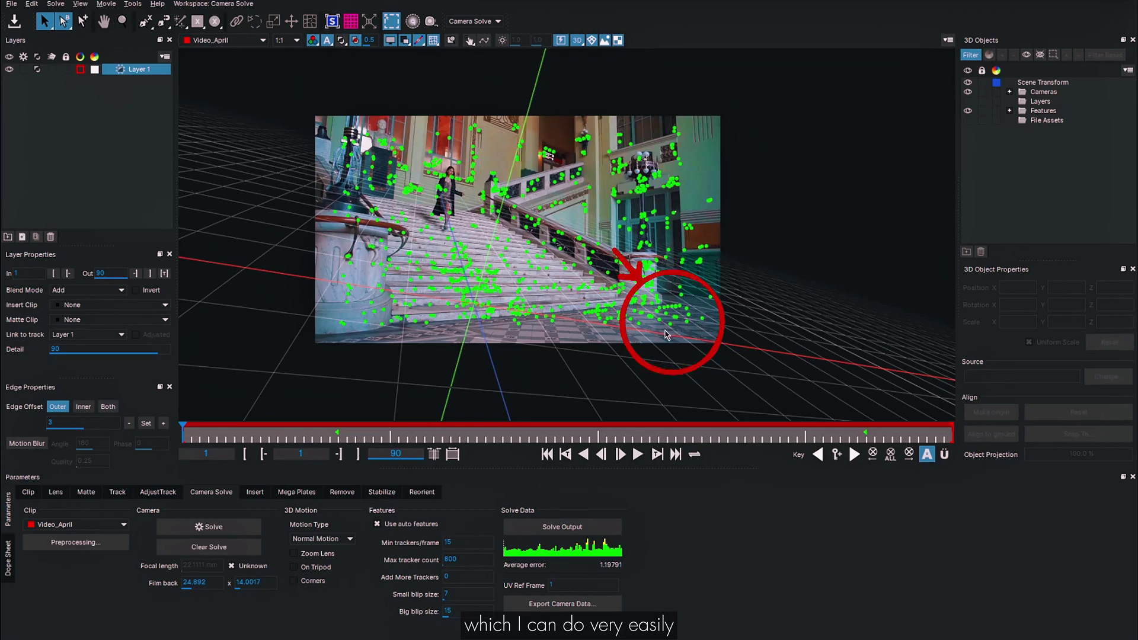
drag(668, 332, 691, 331)
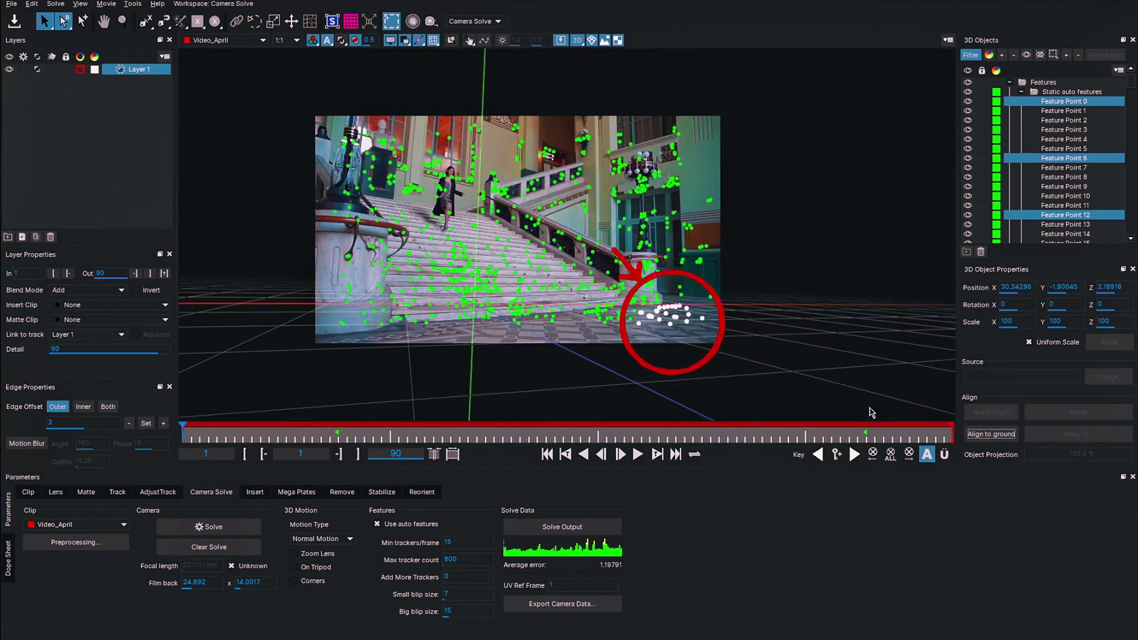
drag(183, 428, 141, 420)
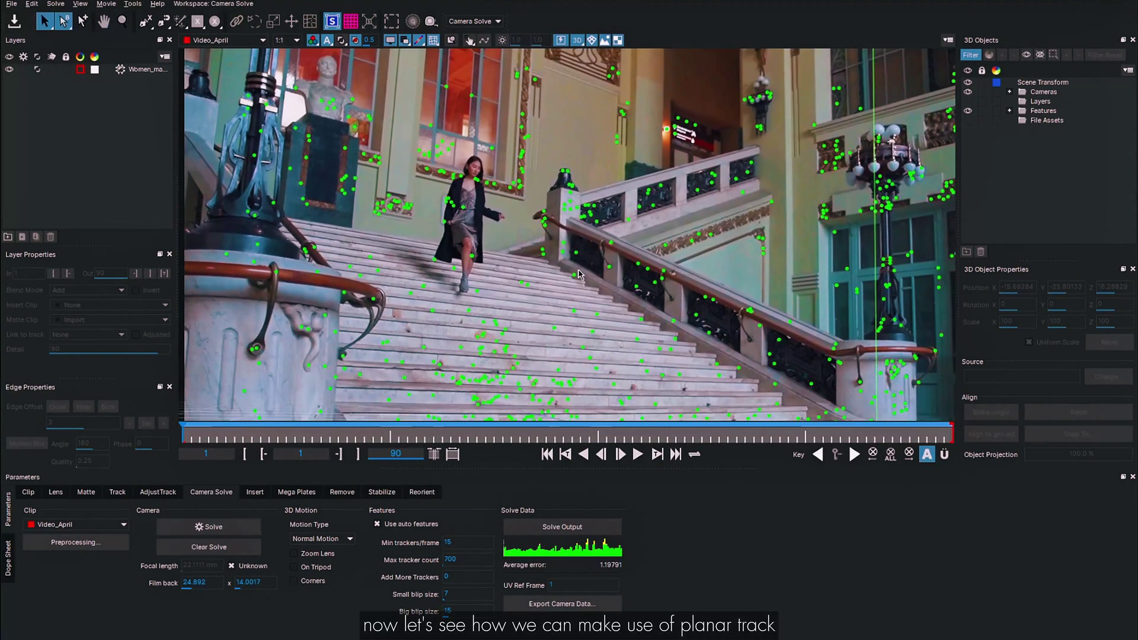
- Draw a spline around the background window behind the woman and fit the lower corners of its planar surface to the window frame
scroll(581, 286, down, 1)
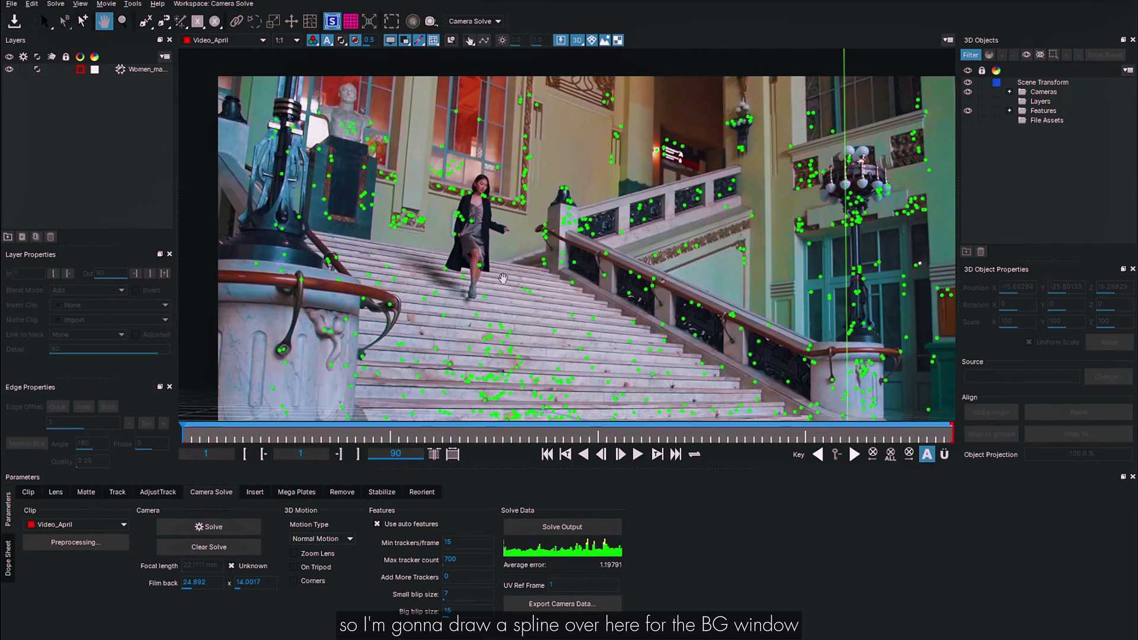
scroll(572, 289, up, 2)
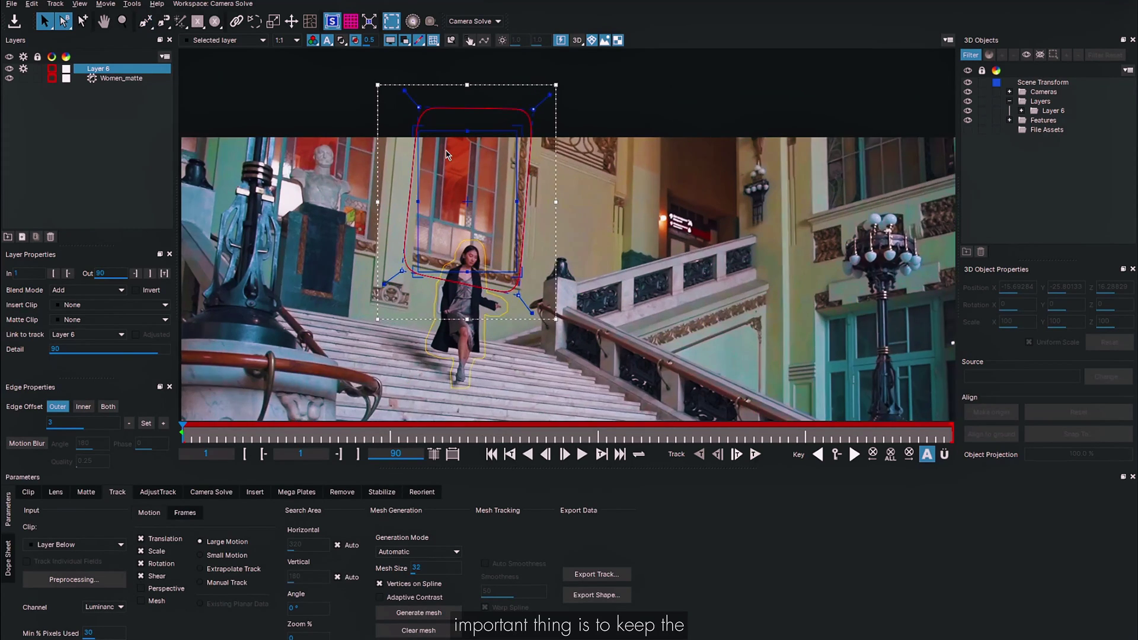
scroll(426, 155, up, 2)
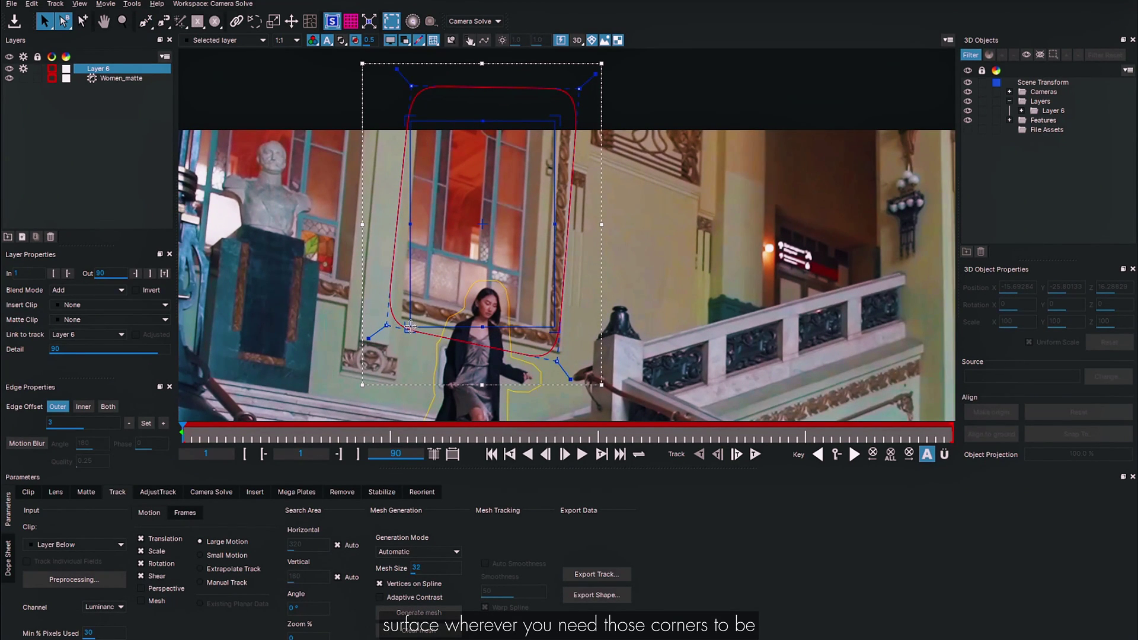
drag(410, 325, 401, 315)
drag(555, 325, 561, 352)
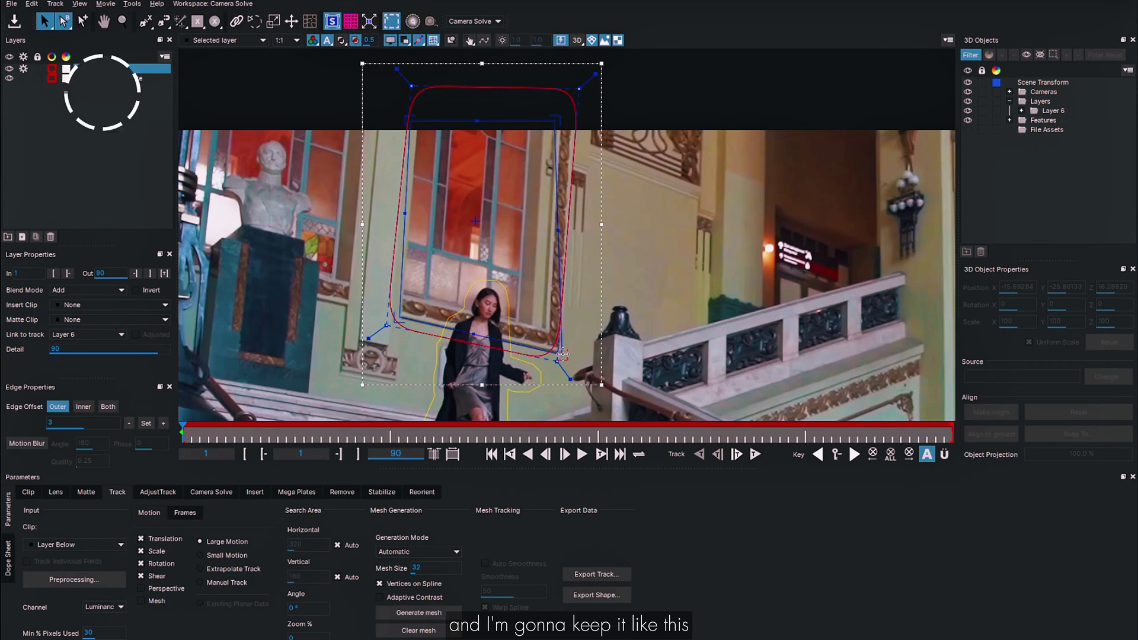
- Rename the window layer as BGwindow and place it below the Women_matte layer
double_click(100, 69)
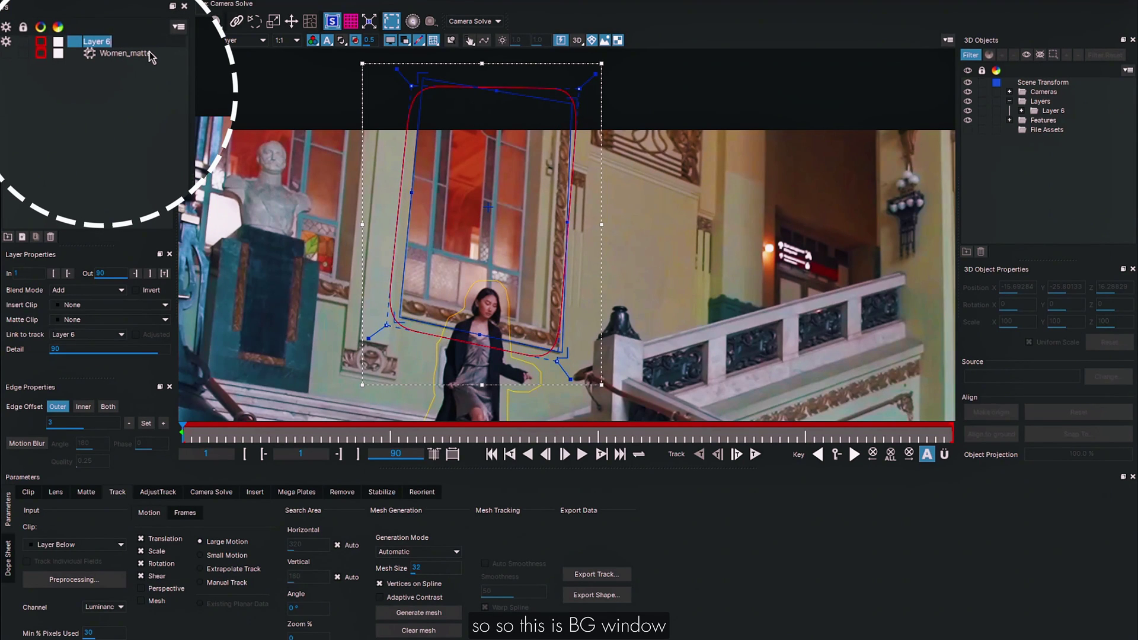
text(BGwindow)
key(Return)
drag(113, 41, 131, 56)
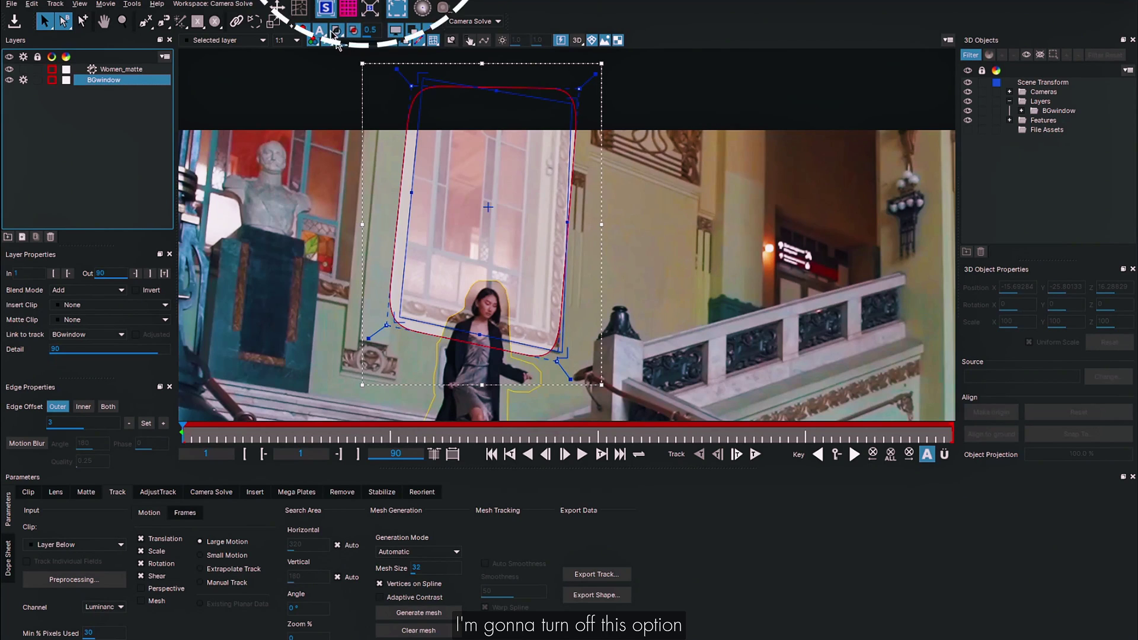
- Enable Perspective motion for BGwindow, track it forward through frame 90, and review the surface edges over the frames
click(142, 589)
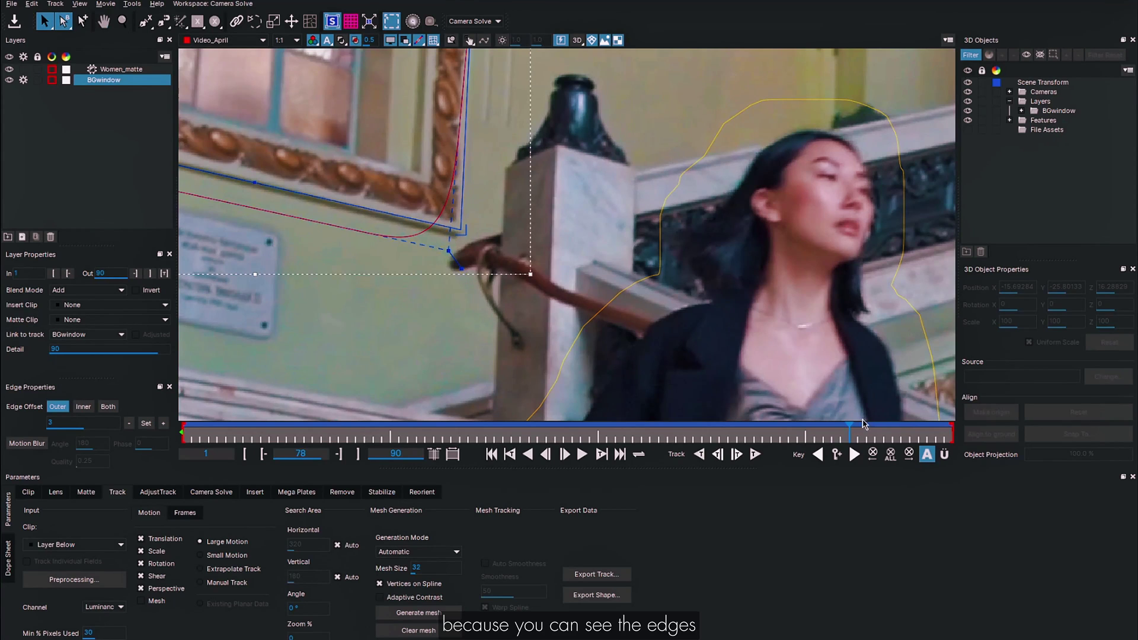
drag(866, 437, 375, 437)
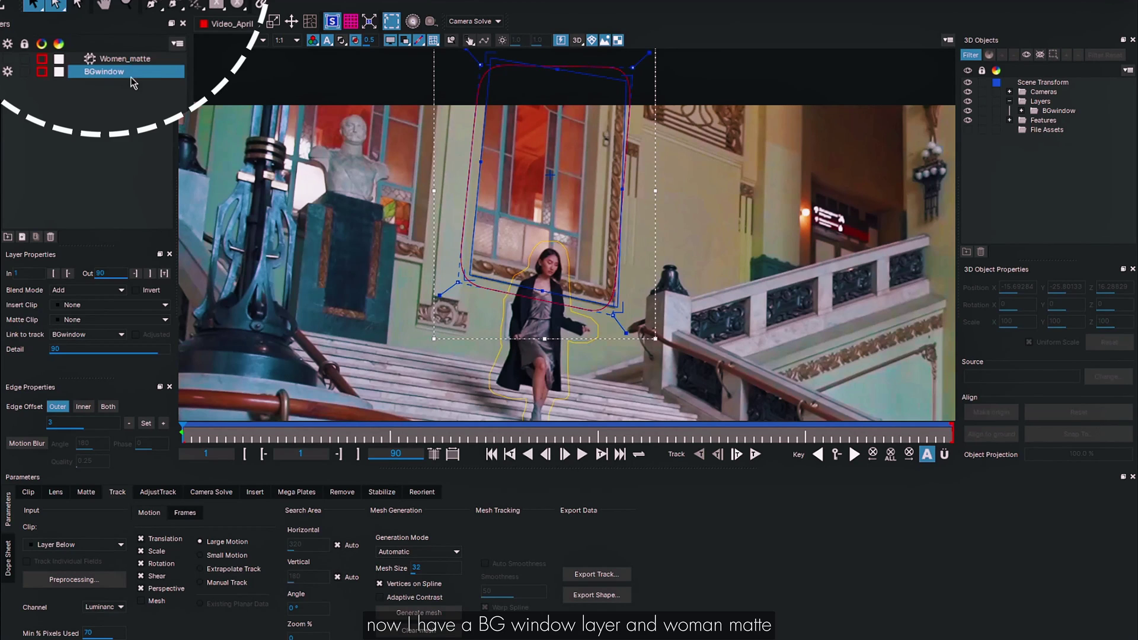
- Inspect the BGwindow entry among the 3D objects, re-run the camera solve with that planar track, and check the surface over the first frames
click(205, 504)
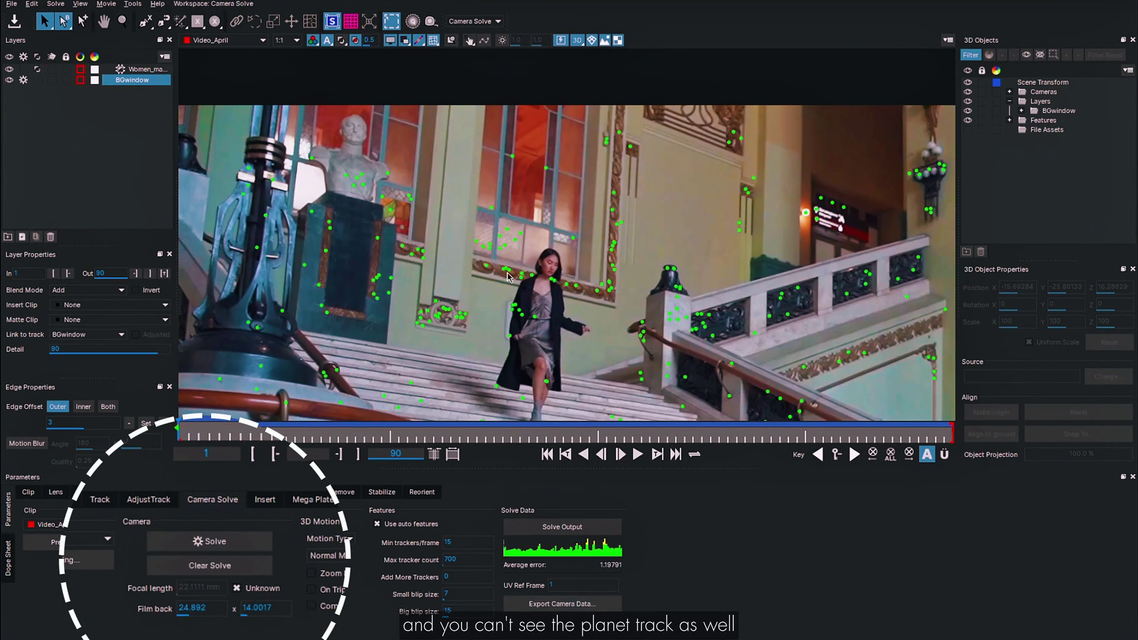
click(1021, 90)
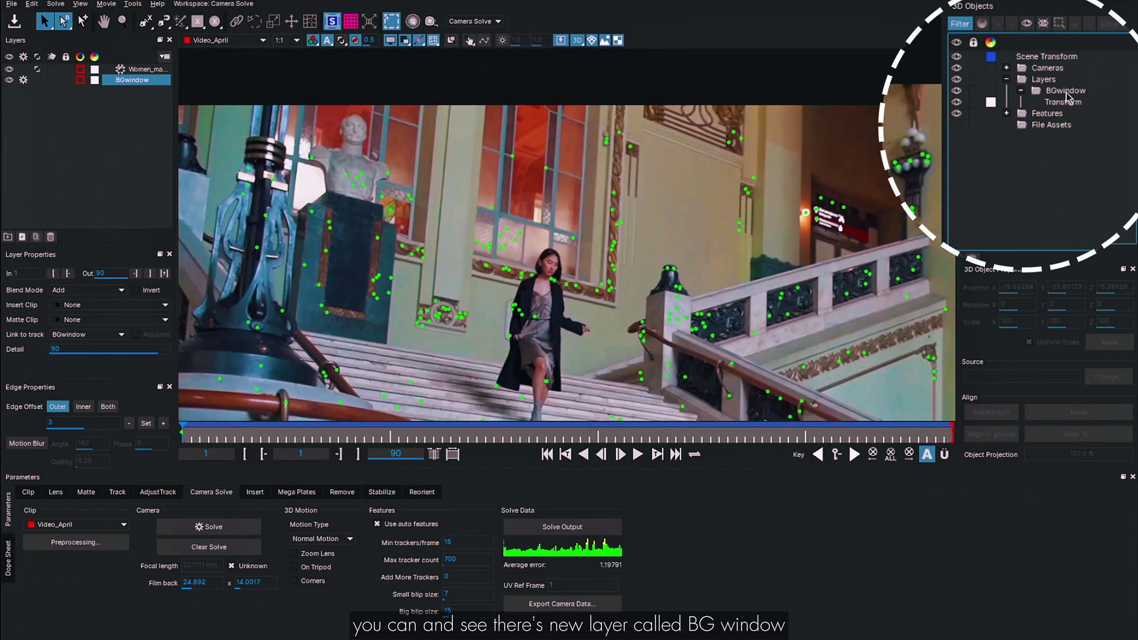
click(1021, 91)
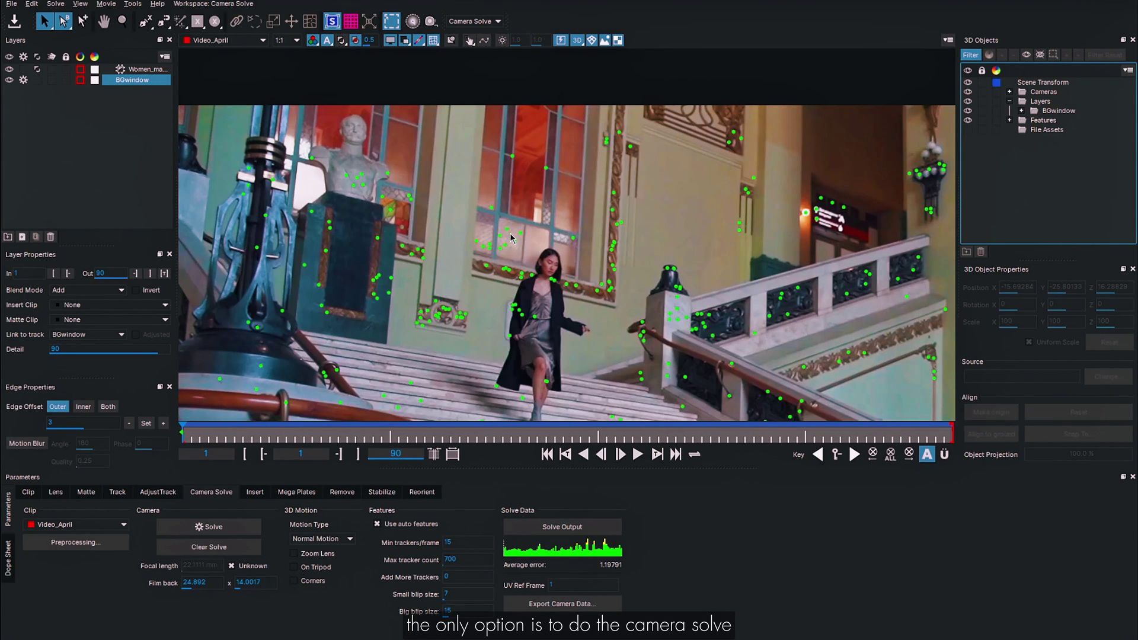
click(214, 527)
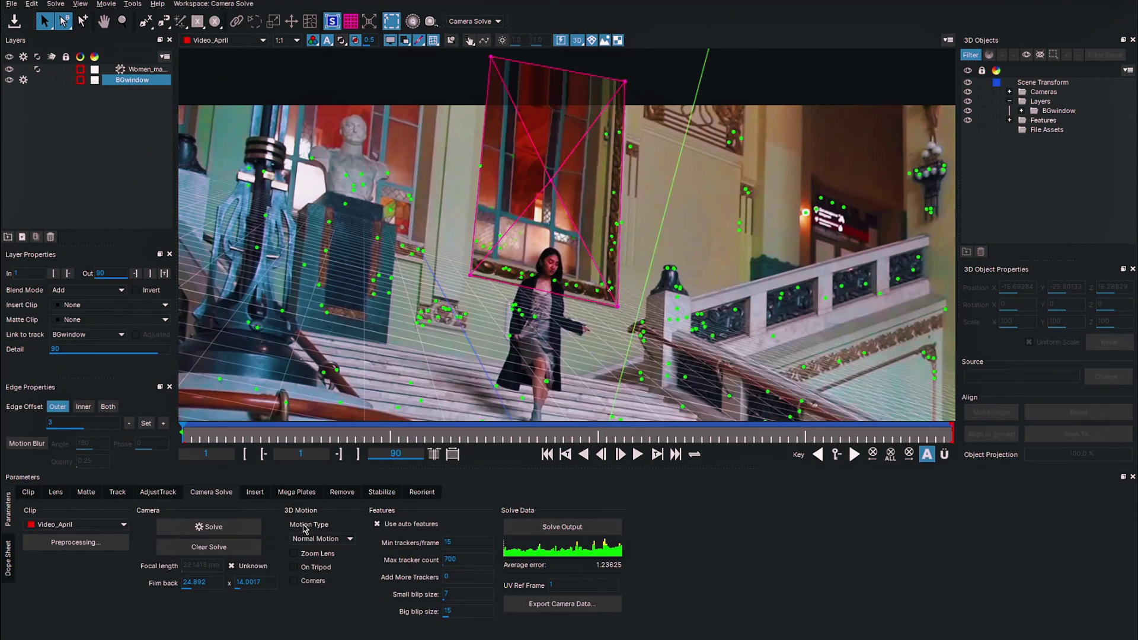
drag(307, 437, 234, 436)
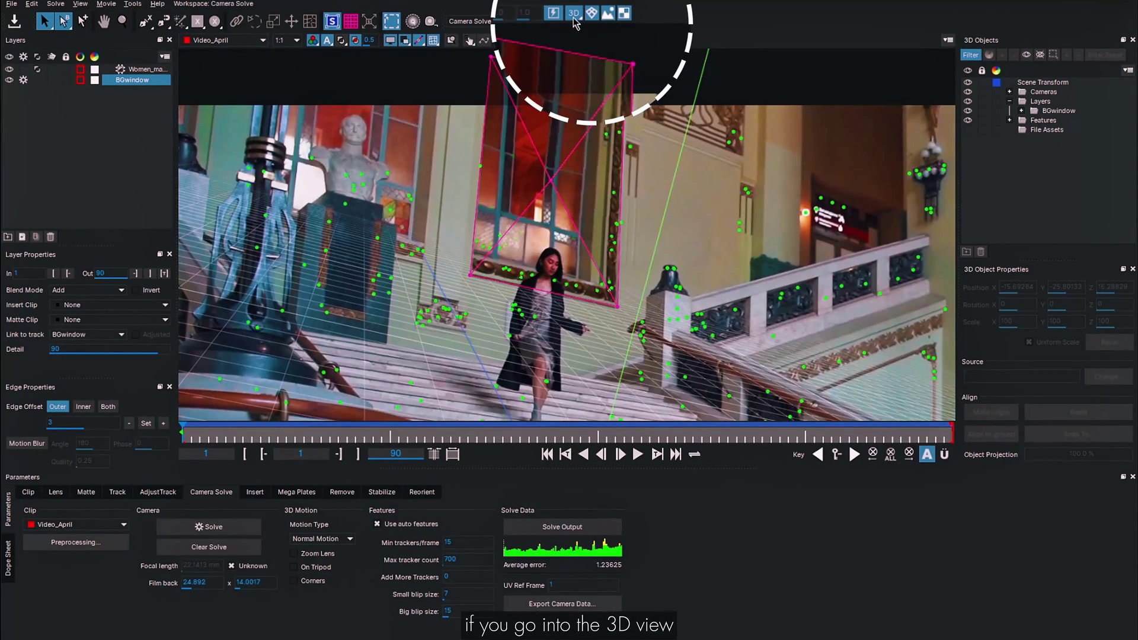
- At frame 35, select several feature points on the tiled floor beside the stair post, align the scene to the ground, and check the grid over time
click(576, 22)
drag(450, 437, 477, 432)
mouse_move(370, 288)
mouse_down()
mouse_move(478, 330)
mouse_move(474, 265)
mouse_move(368, 280)
mouse_up()
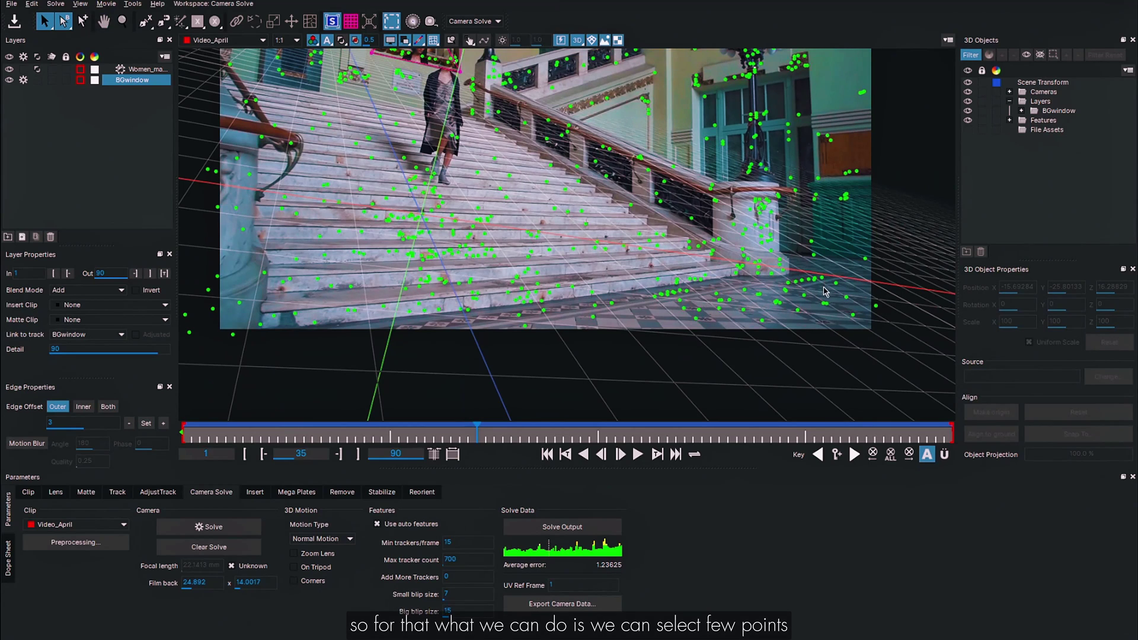
drag(818, 320, 734, 279)
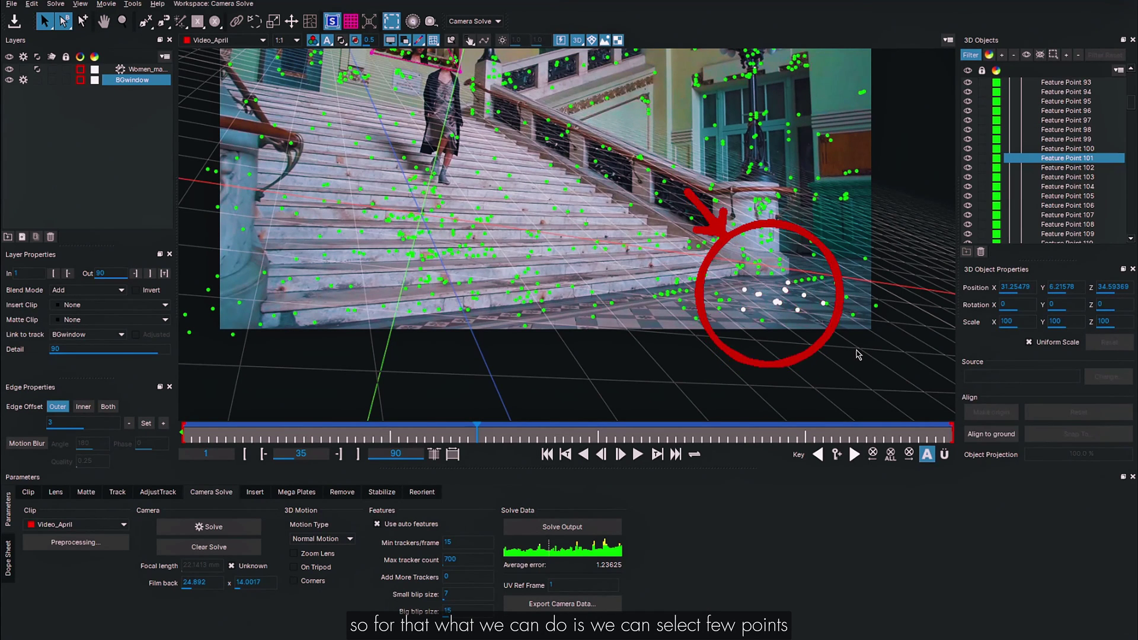
click(988, 435)
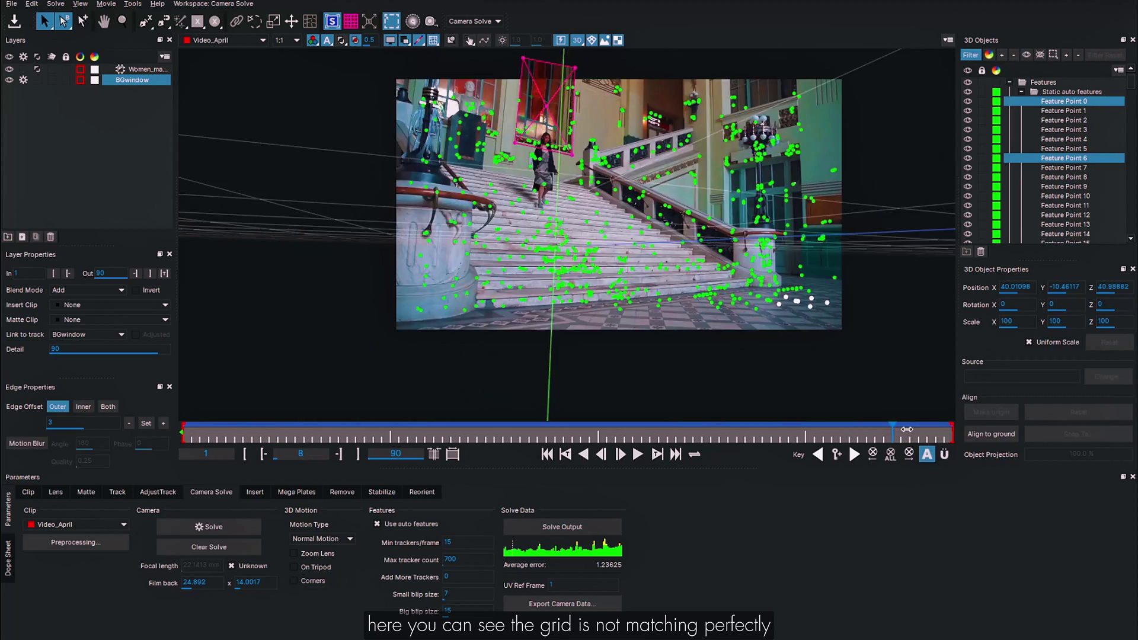
drag(907, 429, 183, 414)
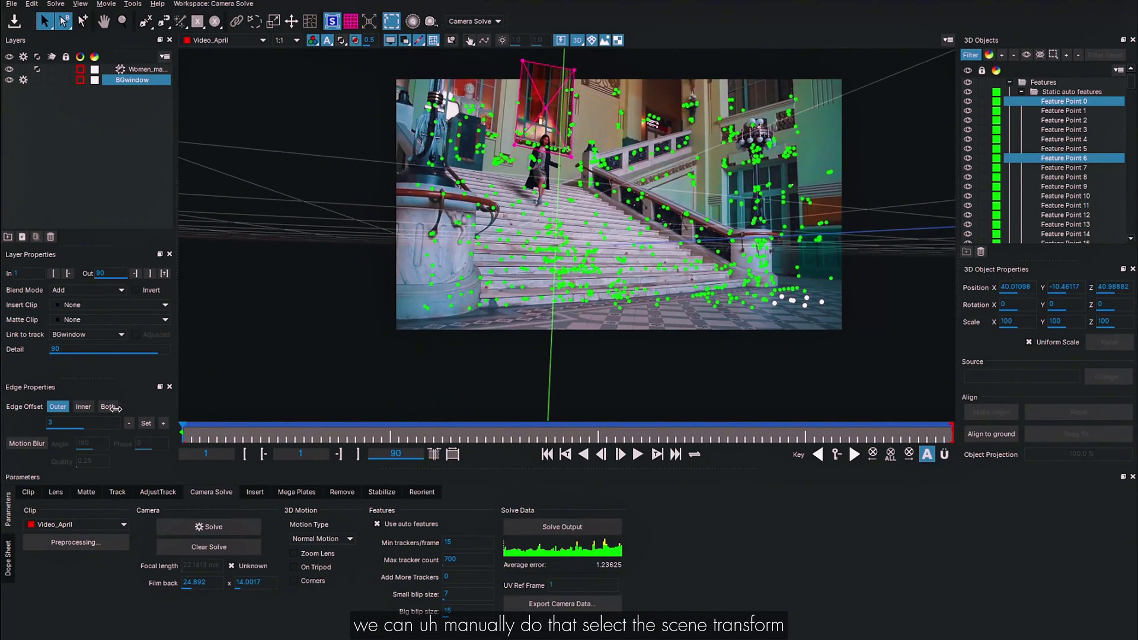
- Move the Scene Transform up to about Y 11.4 in the side view so the floor points sit on the grid, and return to the camera view
scroll(1055, 148, up, 3)
click(1046, 81)
key(F3)
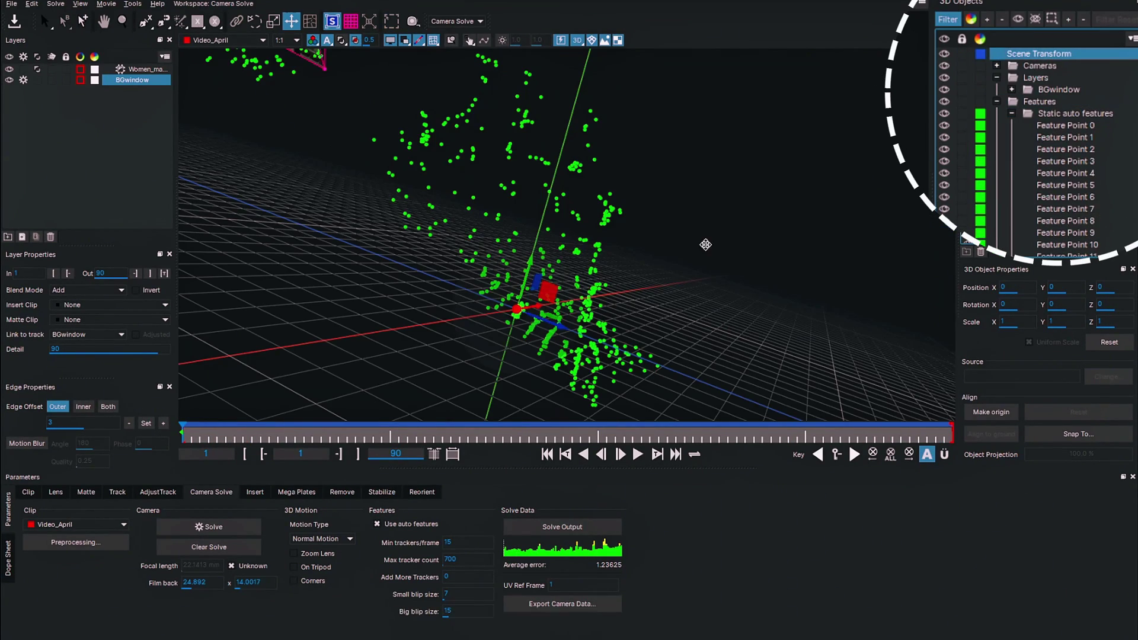
click(577, 40)
click(578, 115)
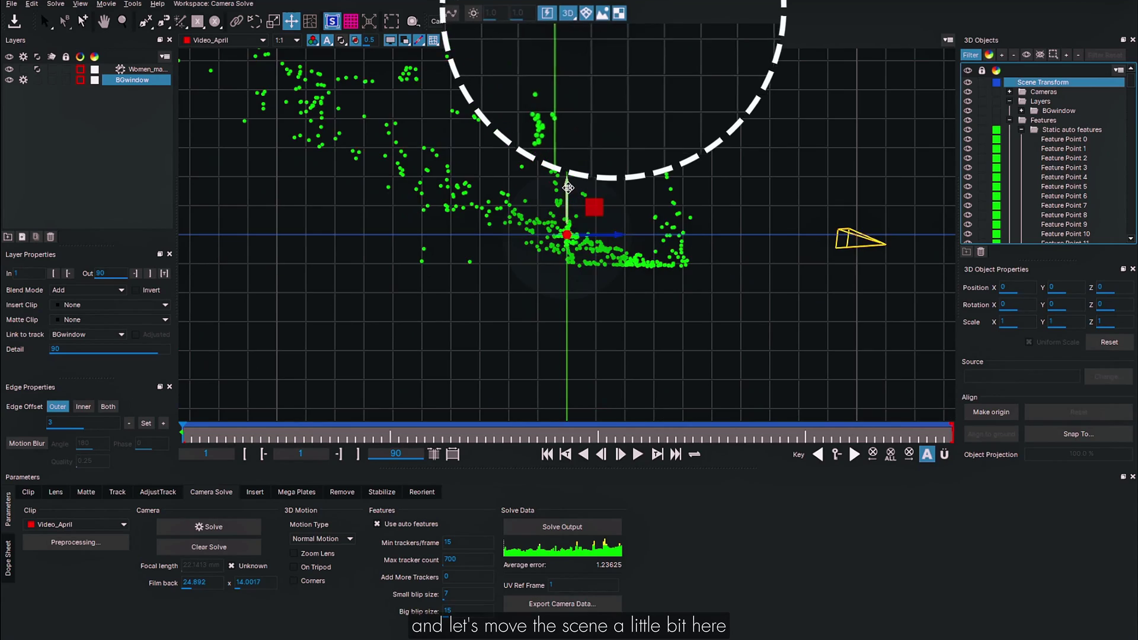
drag(566, 128, 573, 122)
key(F3)
click(576, 40)
click(578, 49)
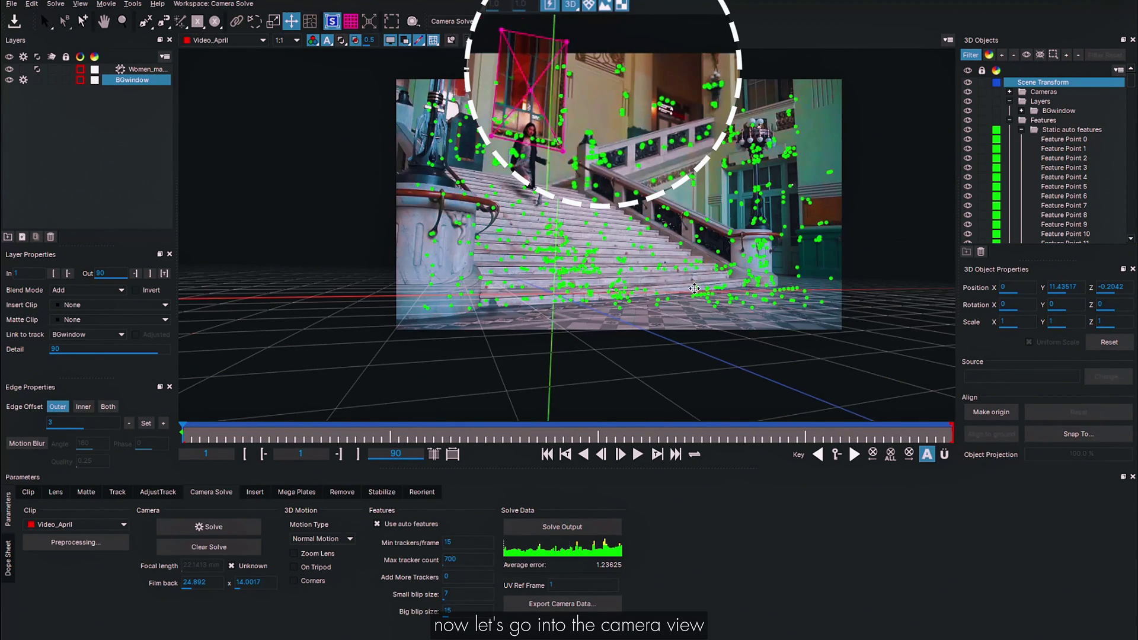
- At frame 84, make the floor feature point in front of the stair post the scene origin
key(space)
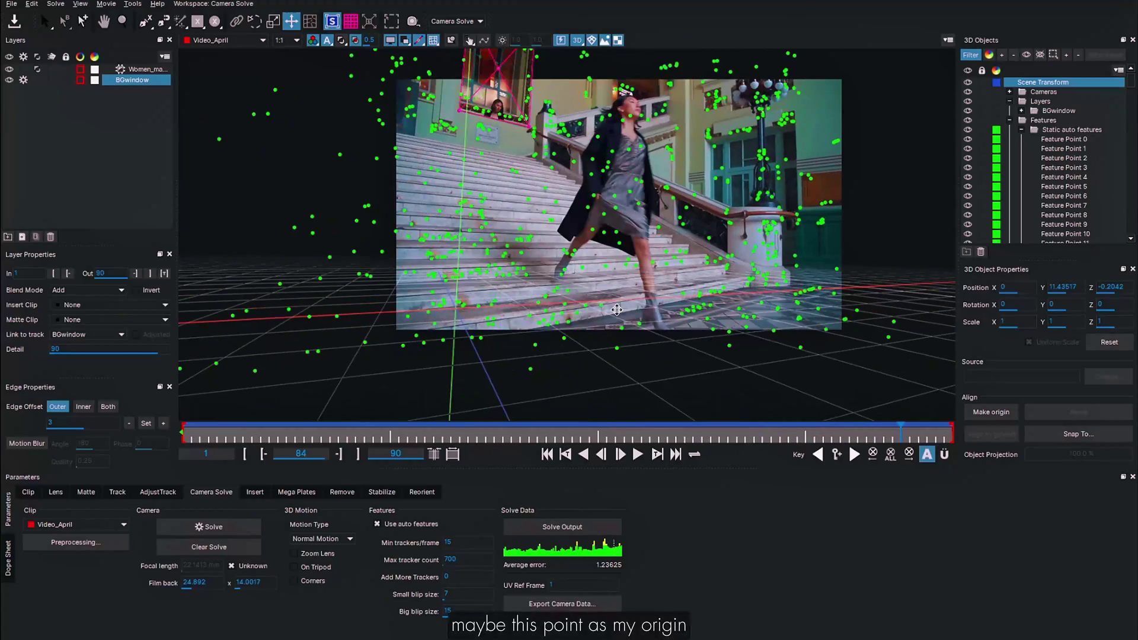
click(761, 303)
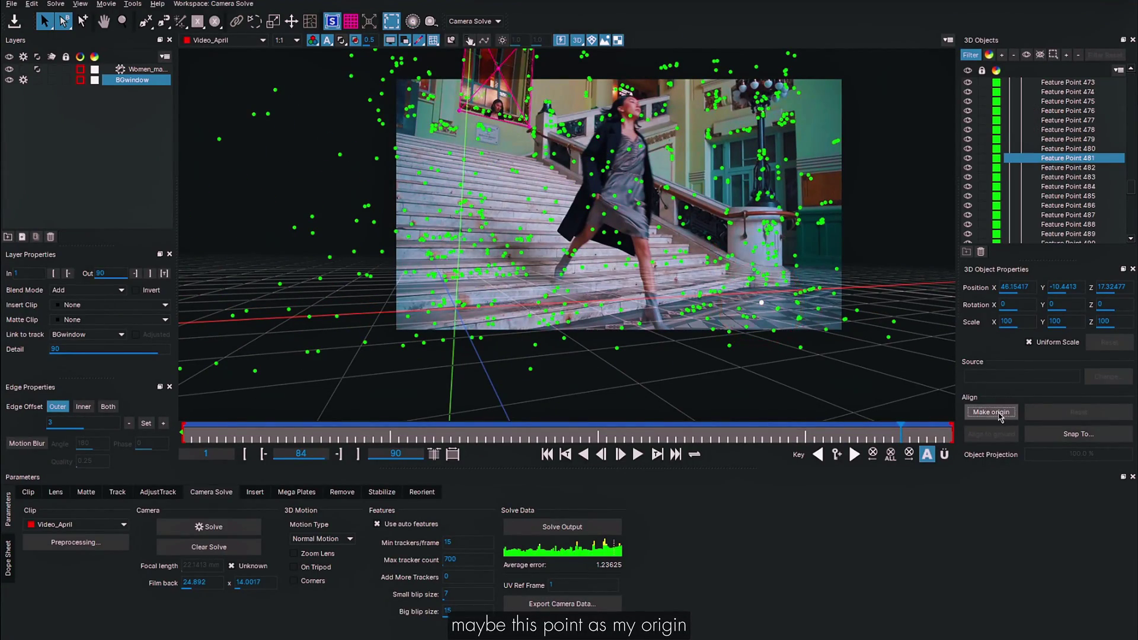
click(1001, 413)
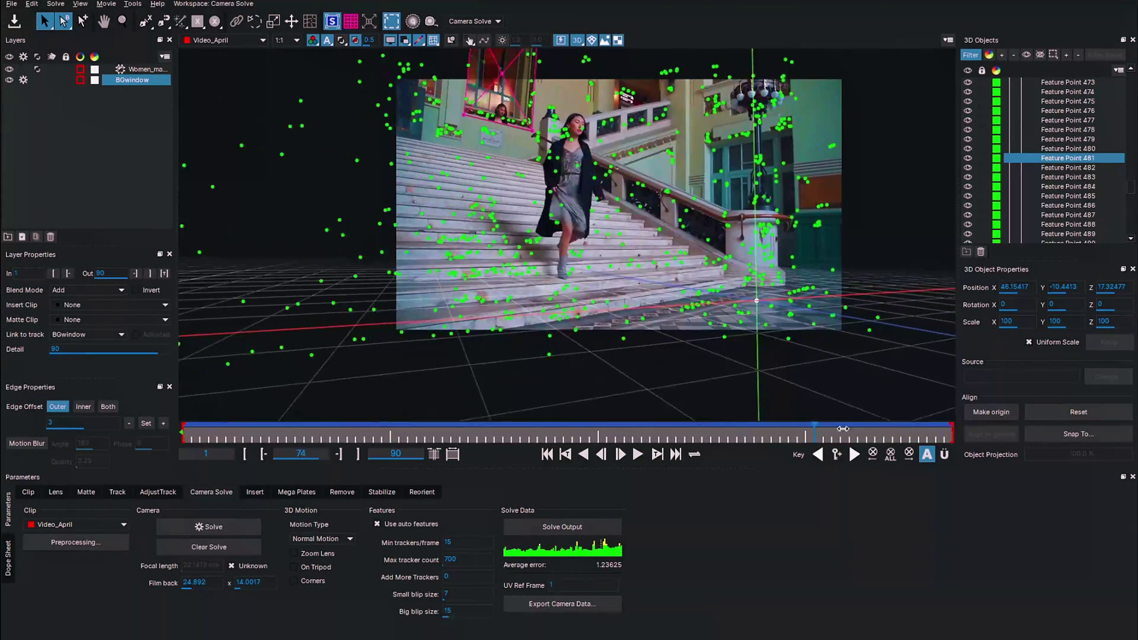
- Rotate the Scene Transform to line the ground grid up with the base of the stairs, and check the alignment over the shot
scroll(1043, 178, up, 15)
click(1048, 82)
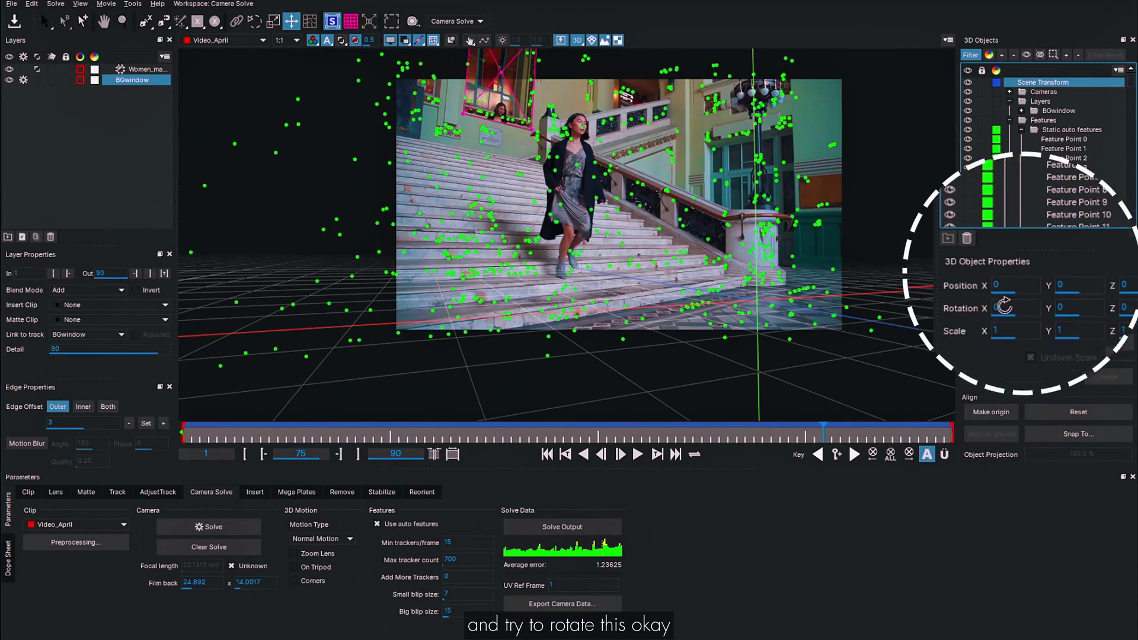
drag(1010, 304, 1007, 303)
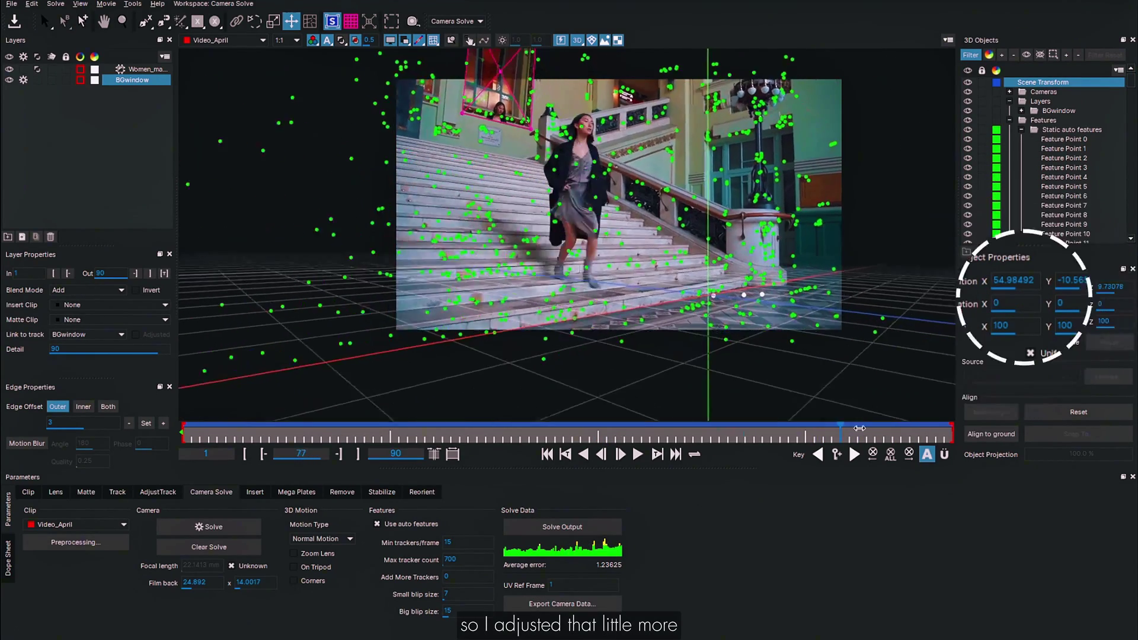
drag(676, 431, 202, 422)
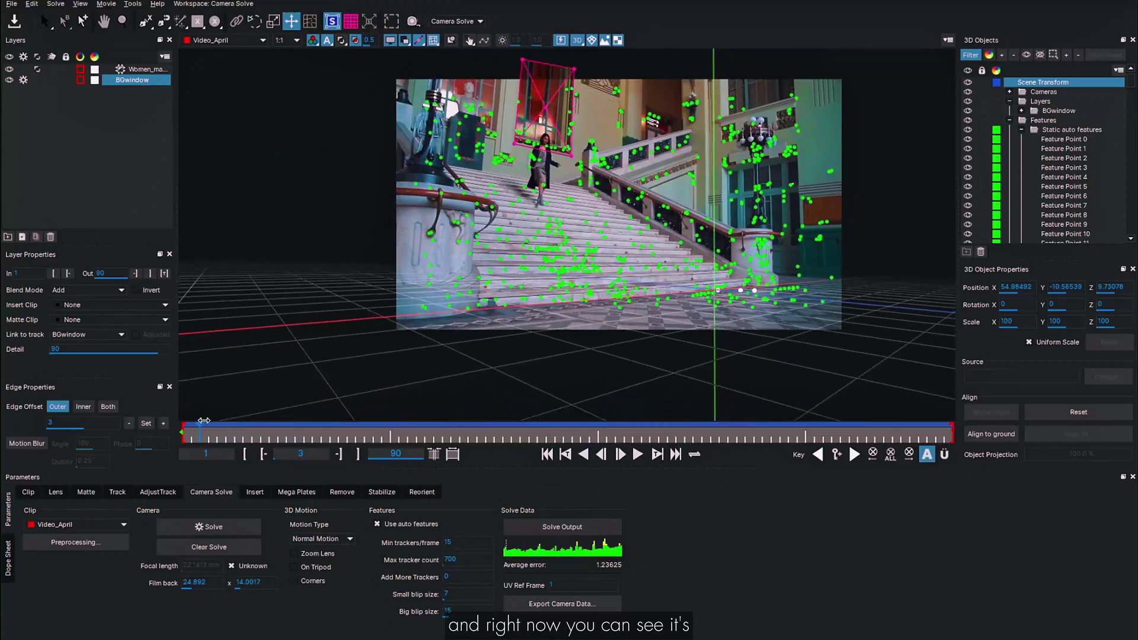
drag(383, 413, 600, 392)
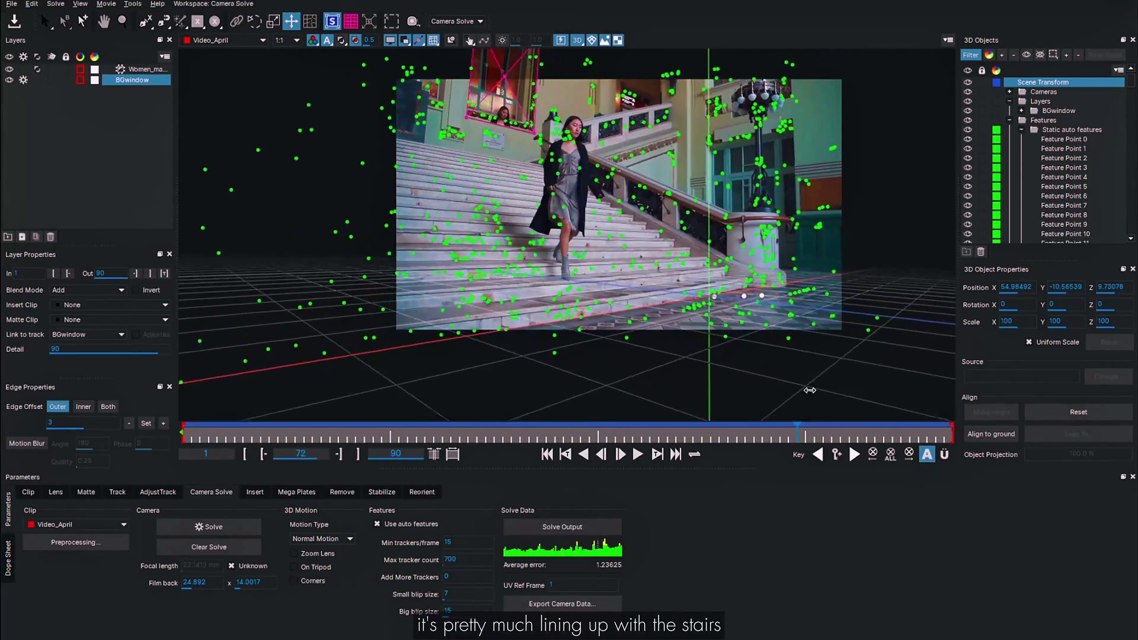
drag(892, 390, 517, 395)
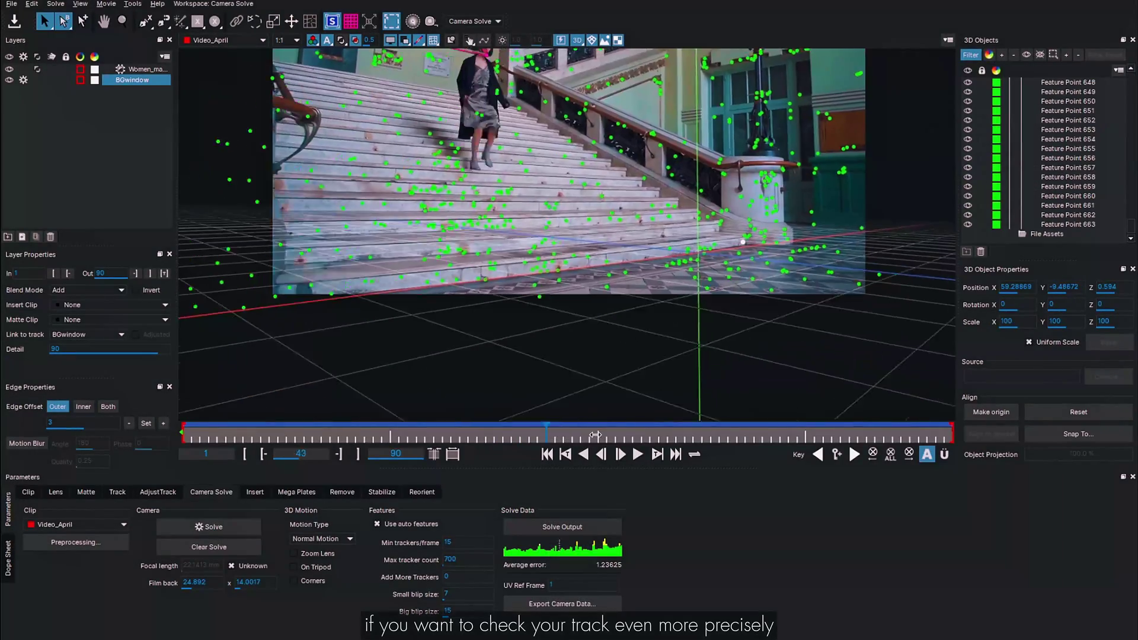
drag(595, 435, 203, 419)
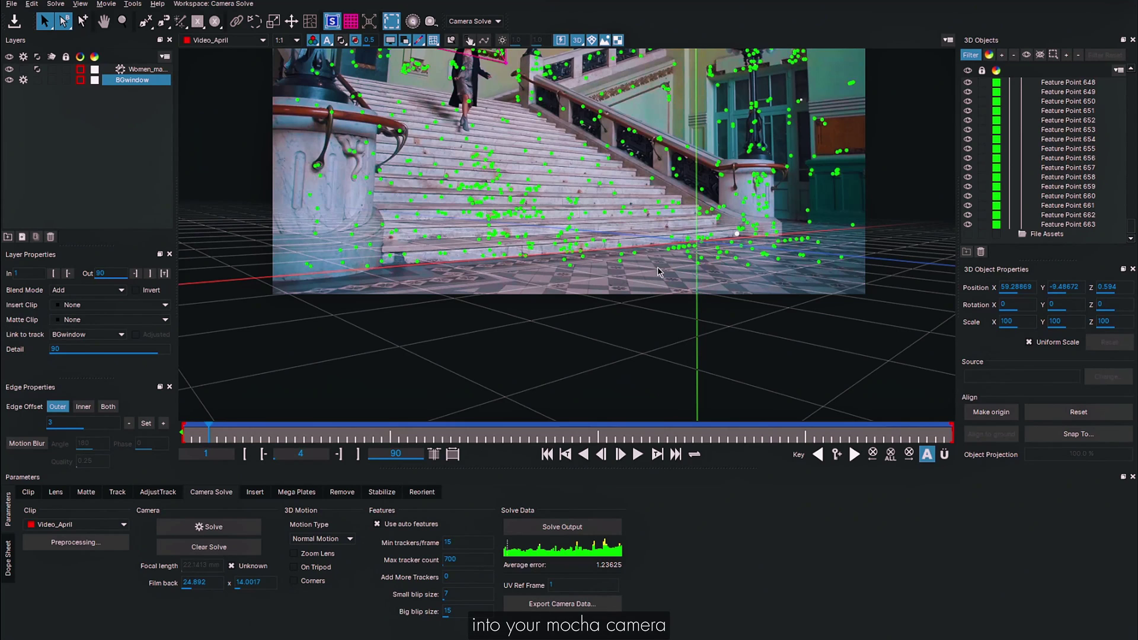
- Import the USD 3D object home_flower.usd into the scene at frame 4
click(11, 4)
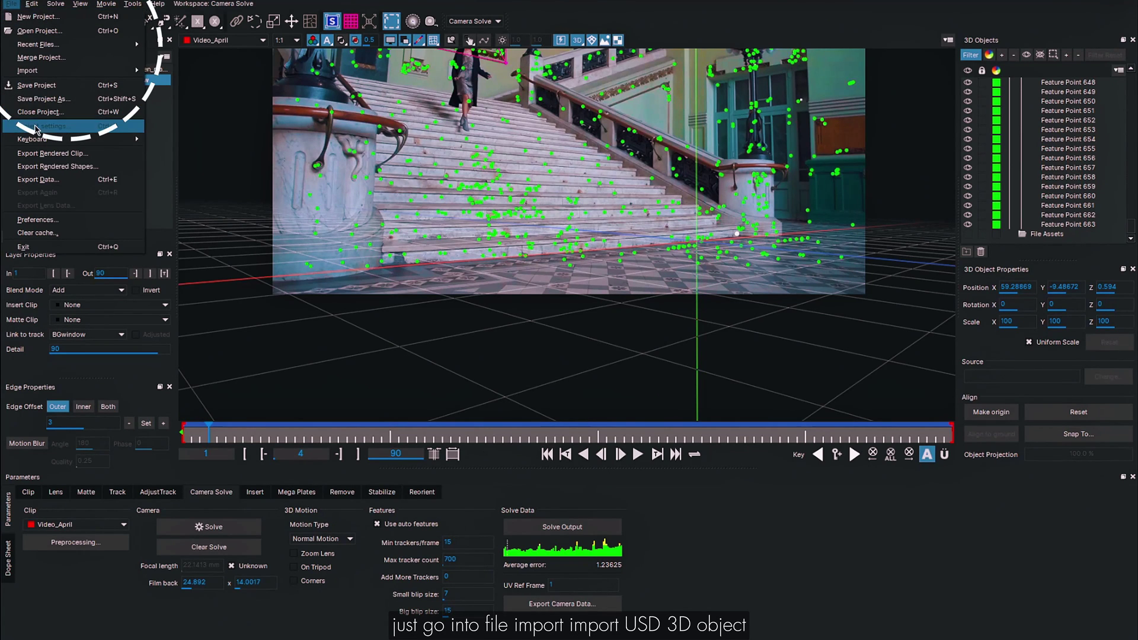
mouse_move(71, 70)
click(180, 71)
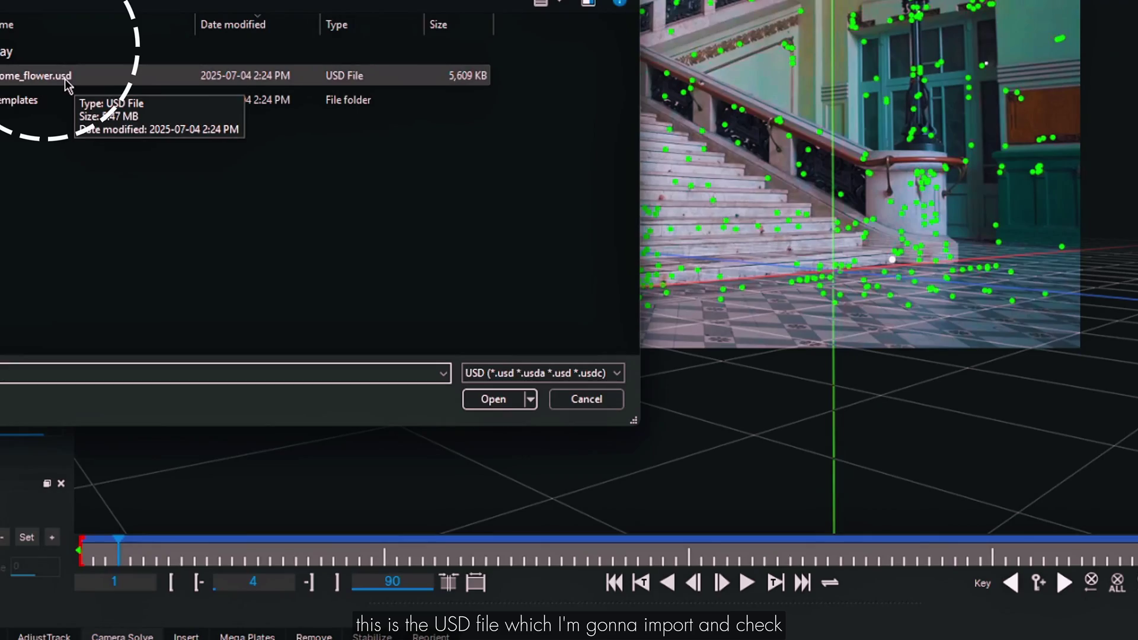
click(65, 79)
click(491, 398)
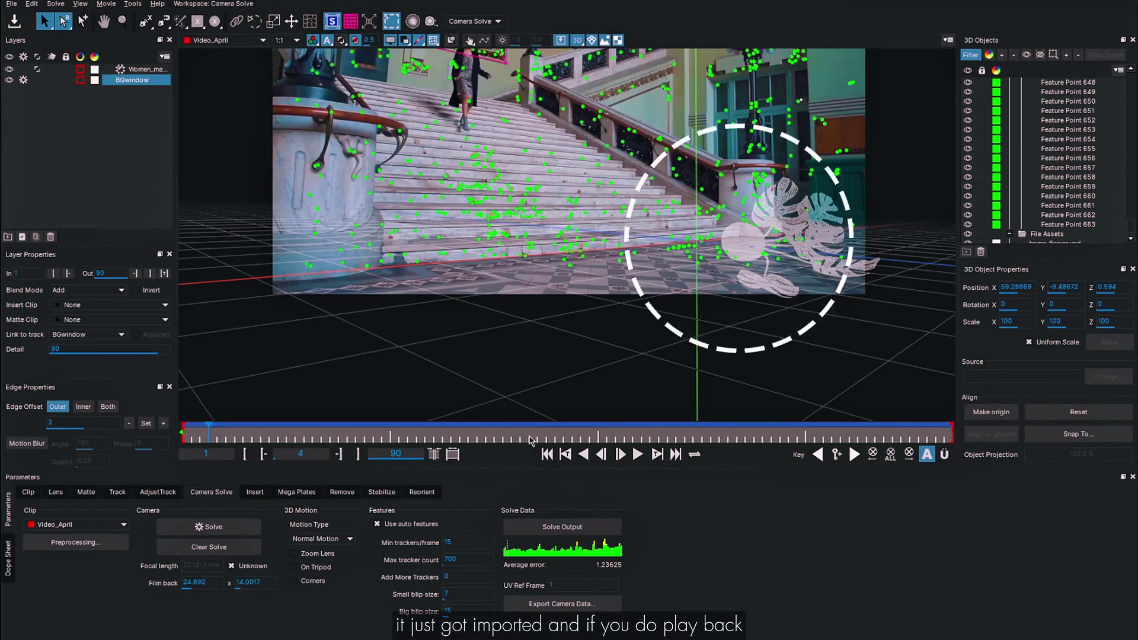
- Play and scrub through the shot to check how the imported flower pot holds in the scene, and return to frame 1
key(space)
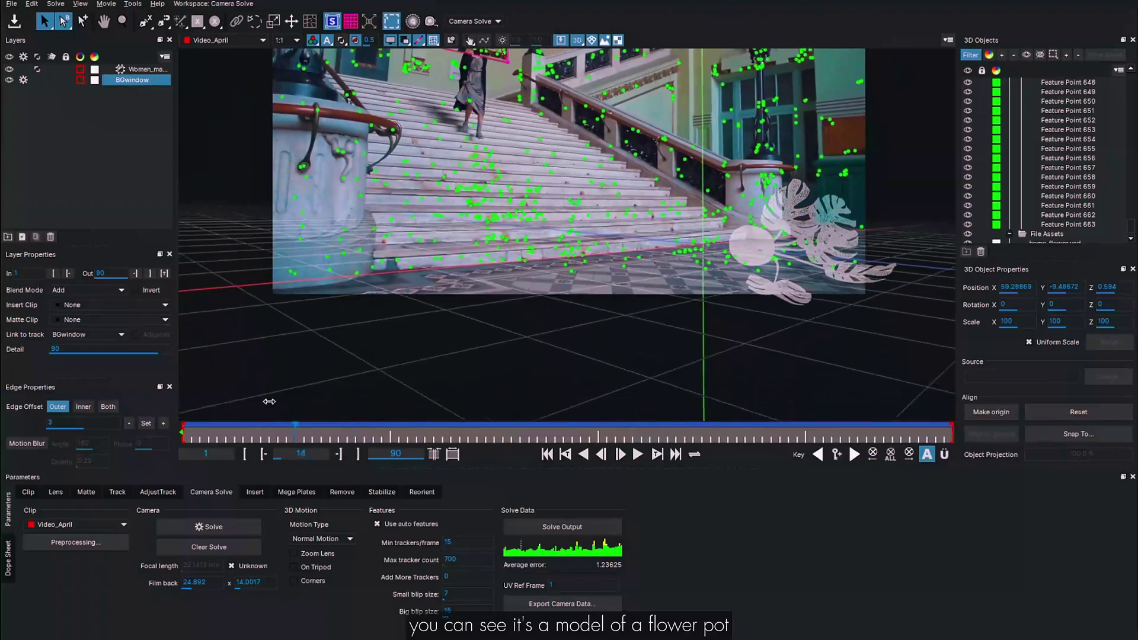
drag(443, 434, 917, 435)
key(Home)
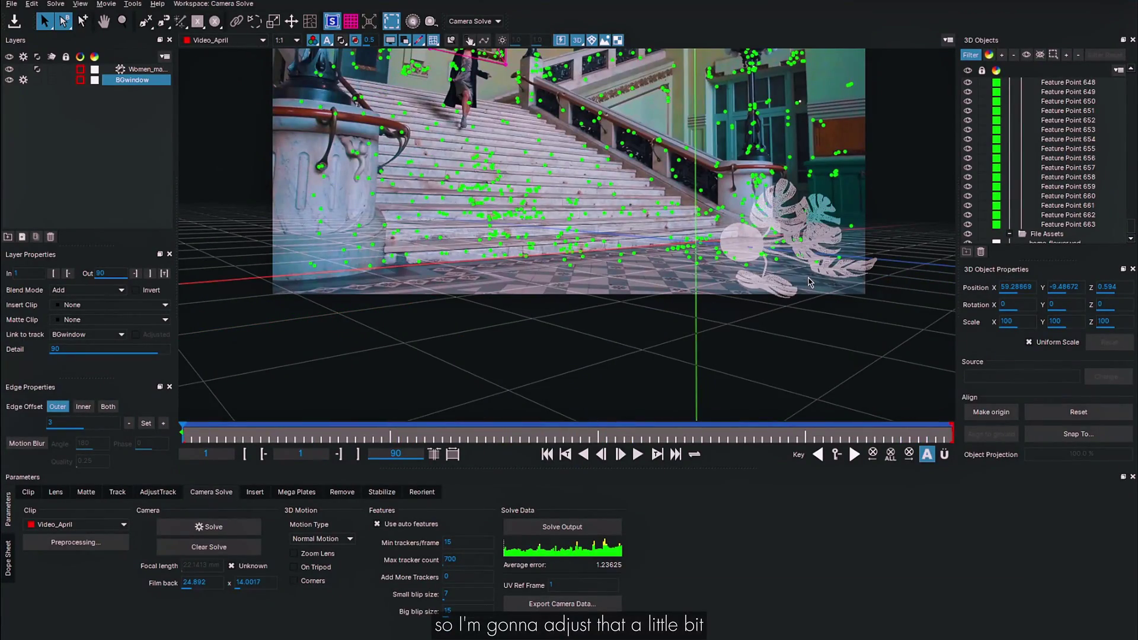
- Collapse the feature point list and select the home_flower.usd file asset
click(1008, 110)
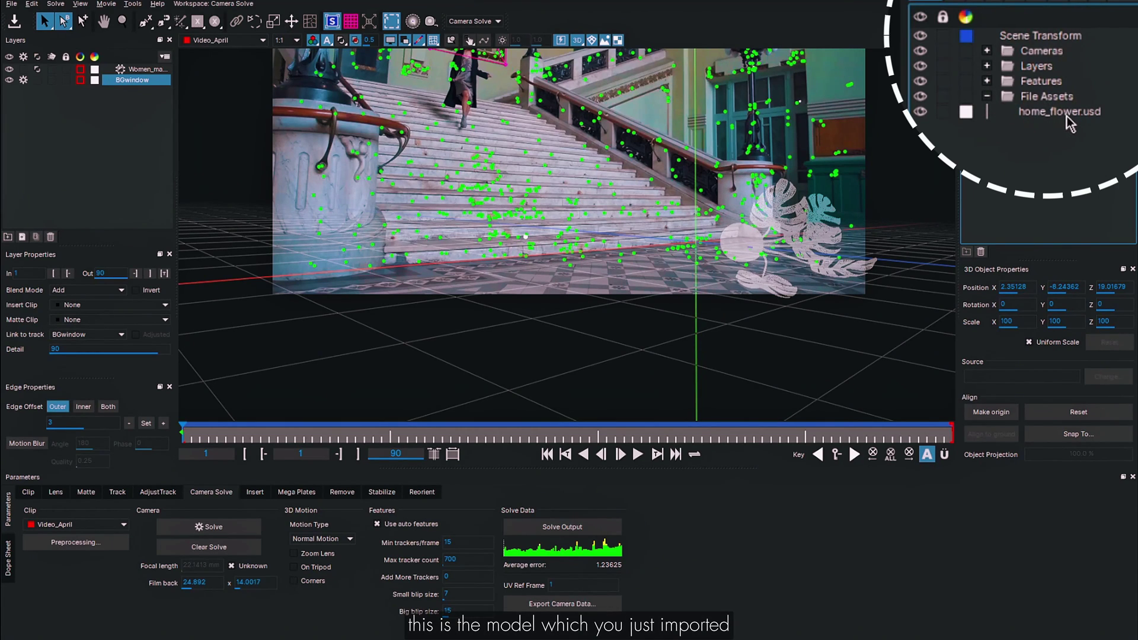
click(1067, 112)
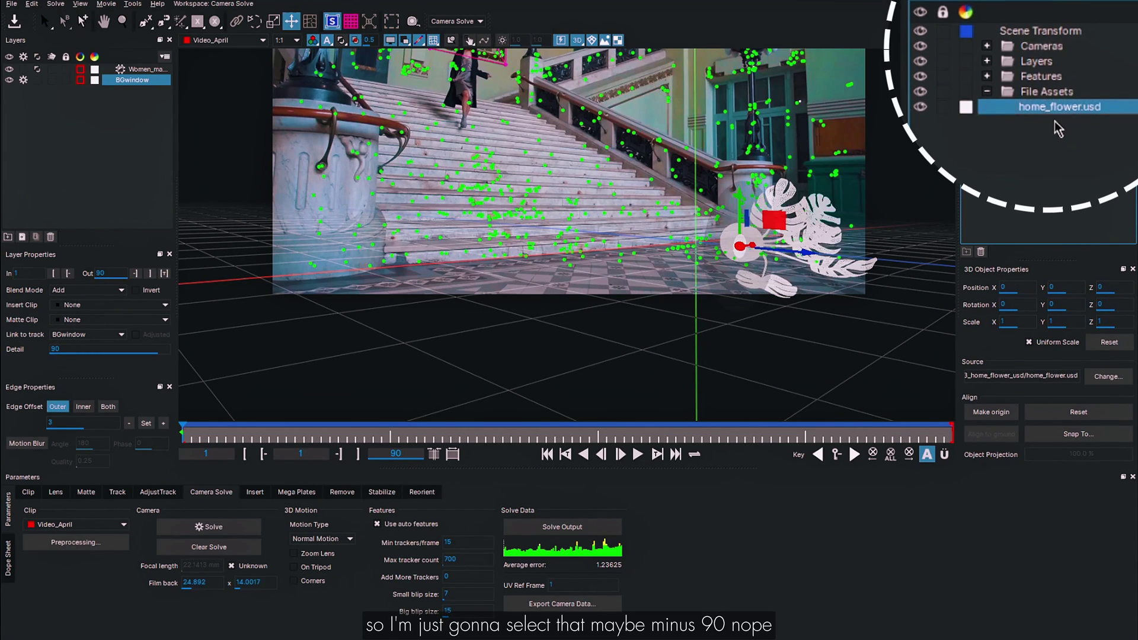
click(1075, 305)
text(-90)
key(Return)
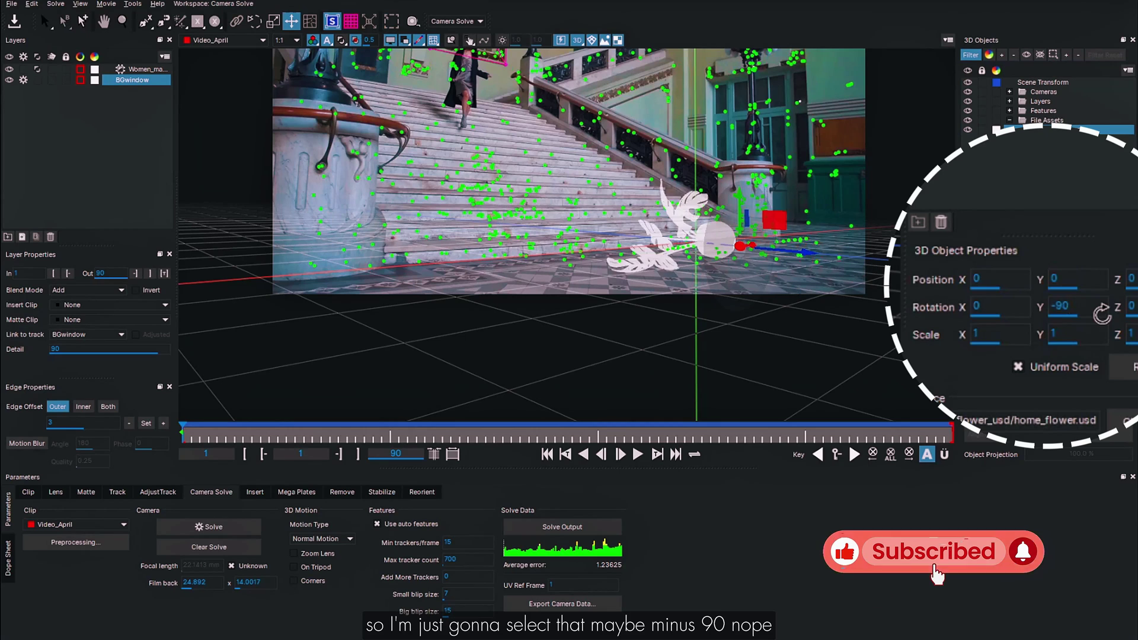
click(1061, 306)
text(0)
key(Return)
- Set the flower pot's X rotation to -90 and its uniform scale to 0.7, and play the shot to check it
click(983, 306)
text(-90)
key(Return)
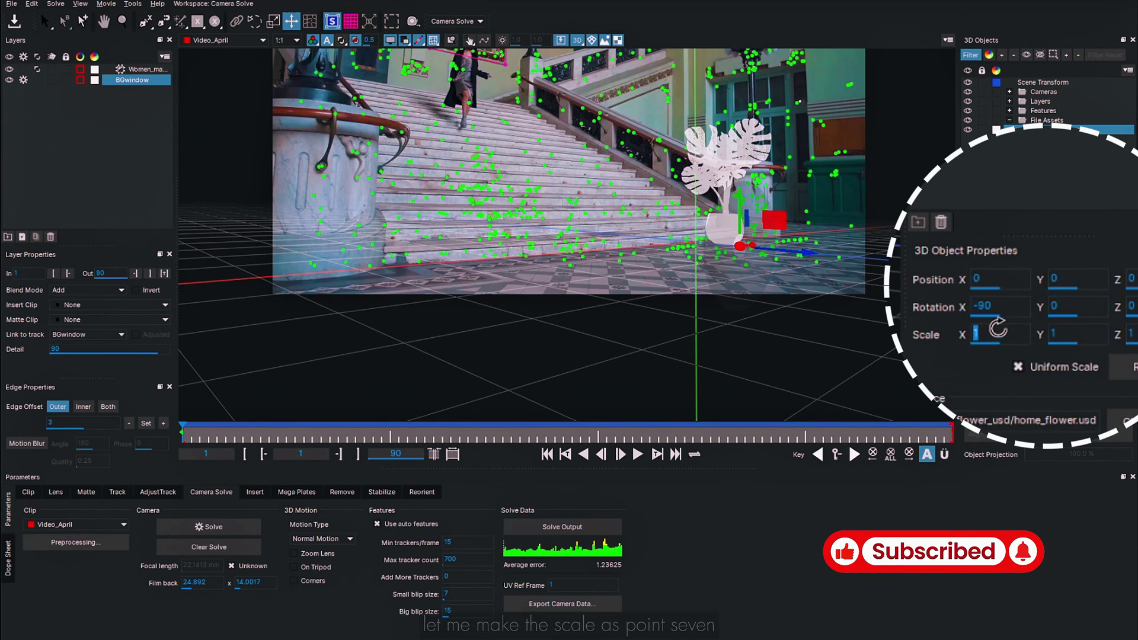
click(997, 327)
key(BackSpace)
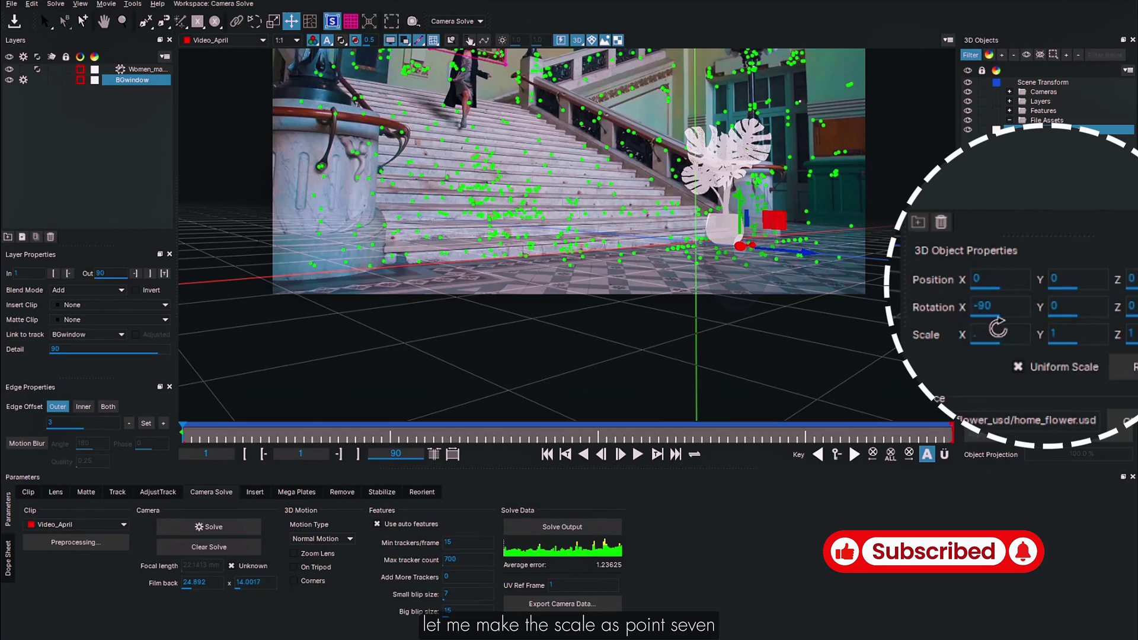
text(.7)
key(Return)
key(space)
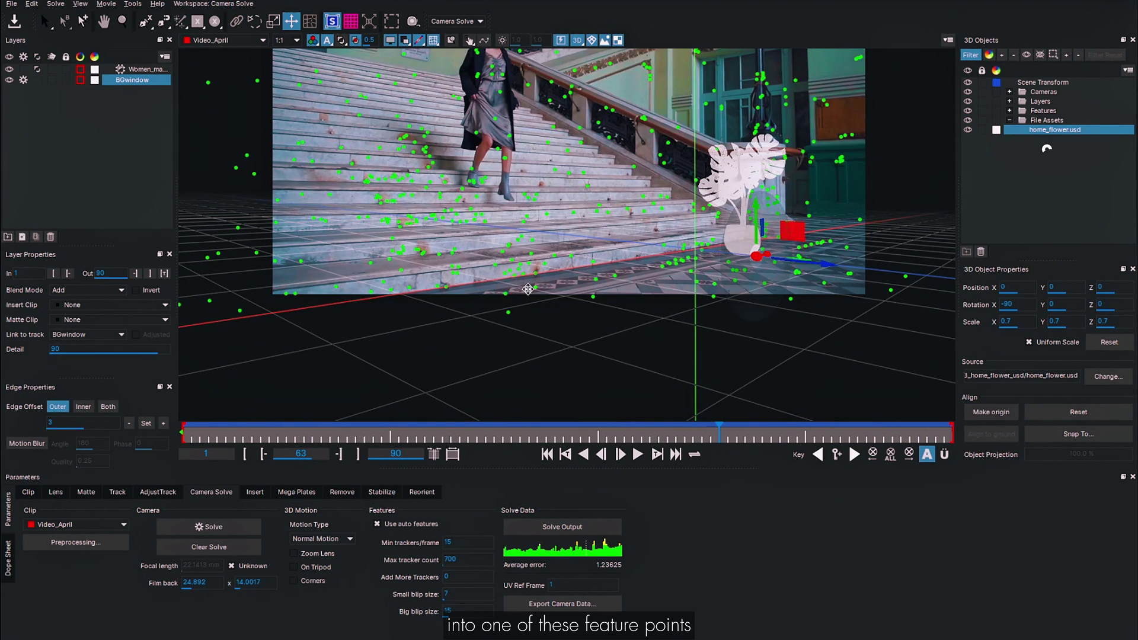
- At frame 63, snap the flower pot to a floor feature point in front of the lower stairs and scrub back to check it
click(1056, 440)
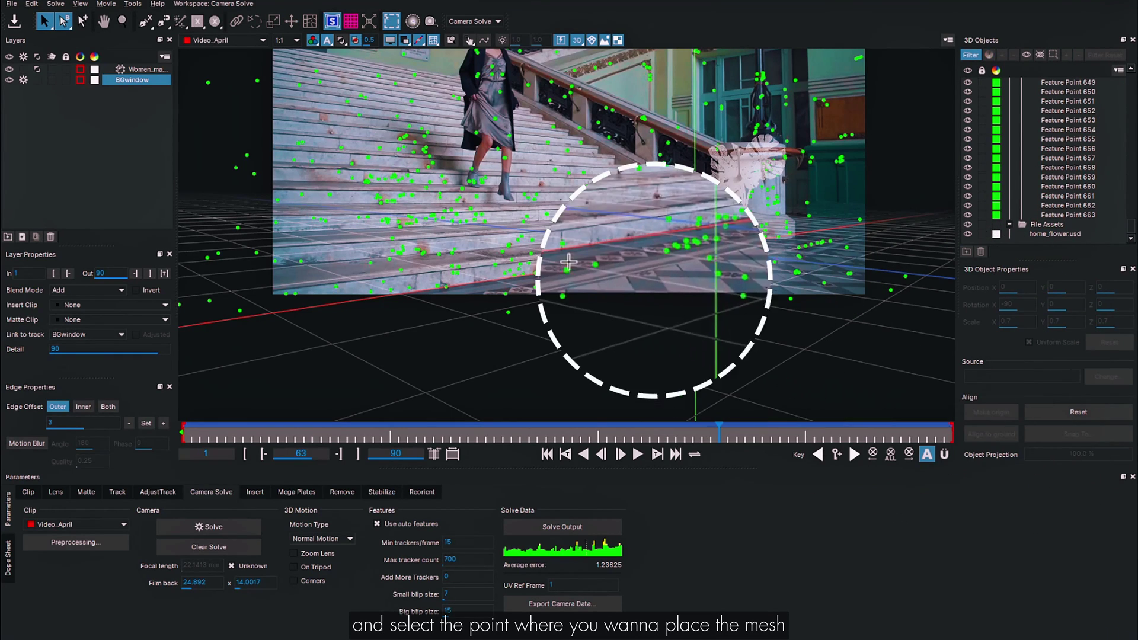
click(604, 286)
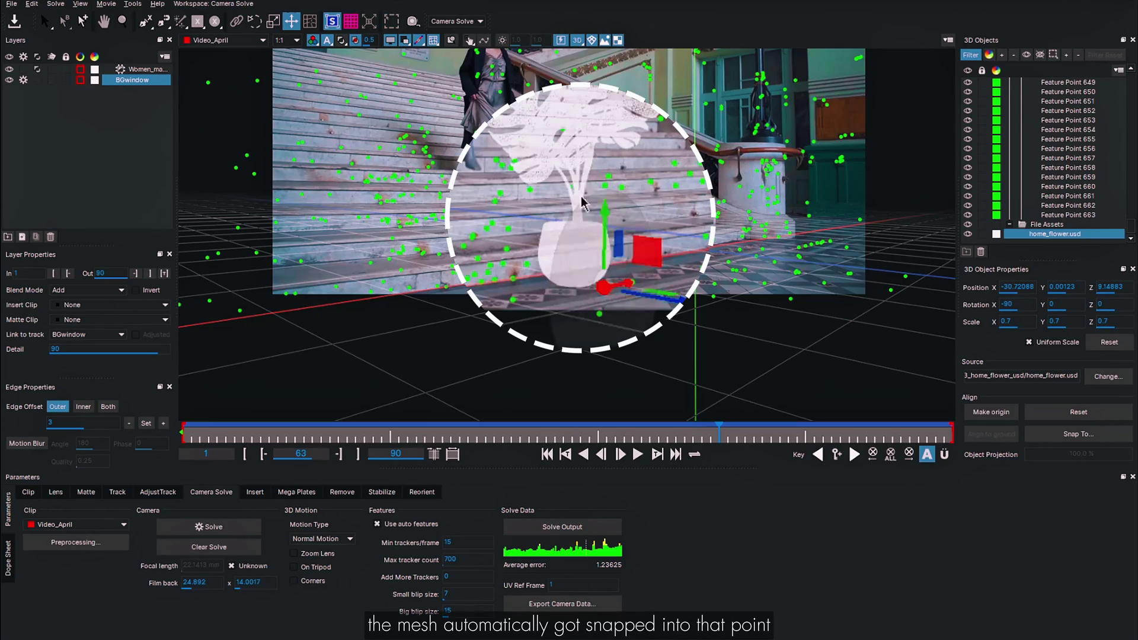
drag(719, 424, 477, 410)
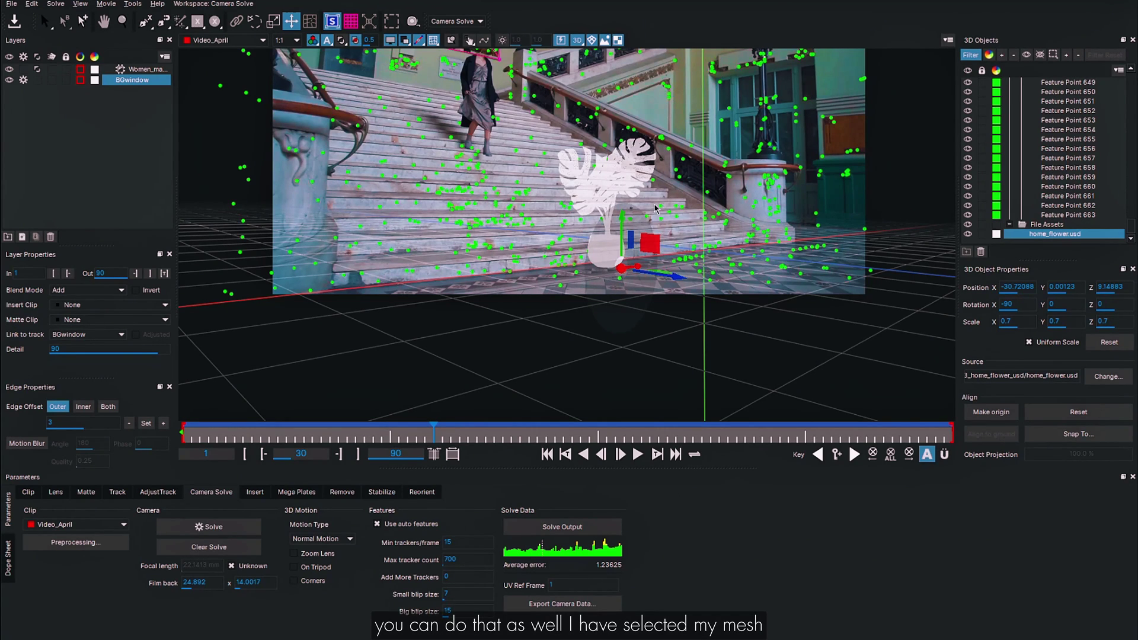
- At frame 30, snap the flower pot to the feature point on the far wall beyond the stair post, and play the shot
click(1066, 434)
click(857, 149)
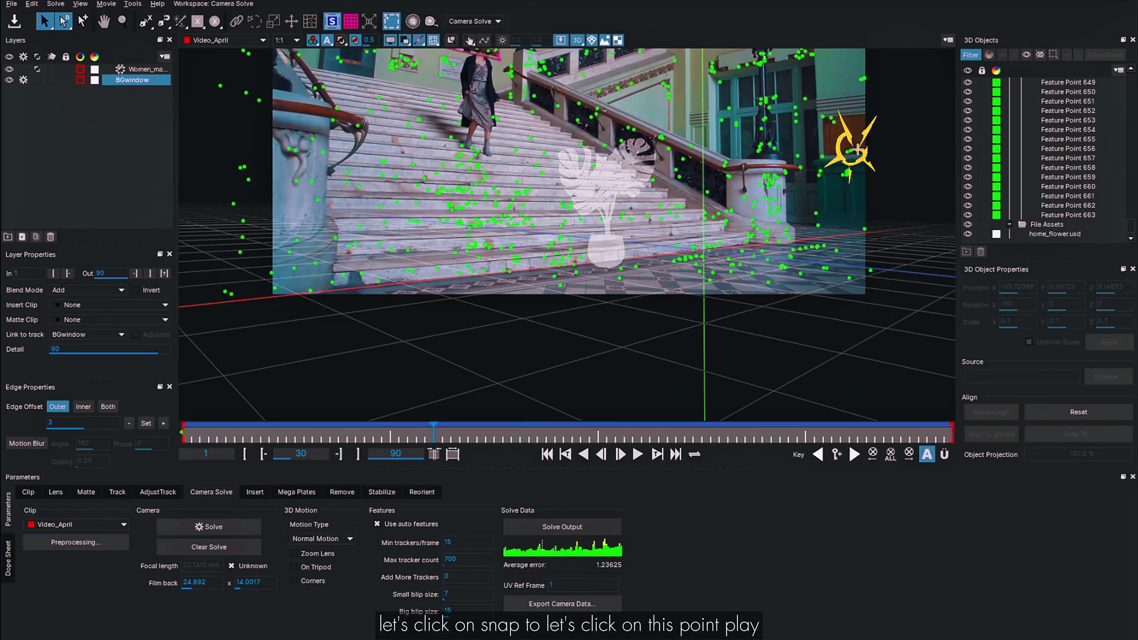
key(space)
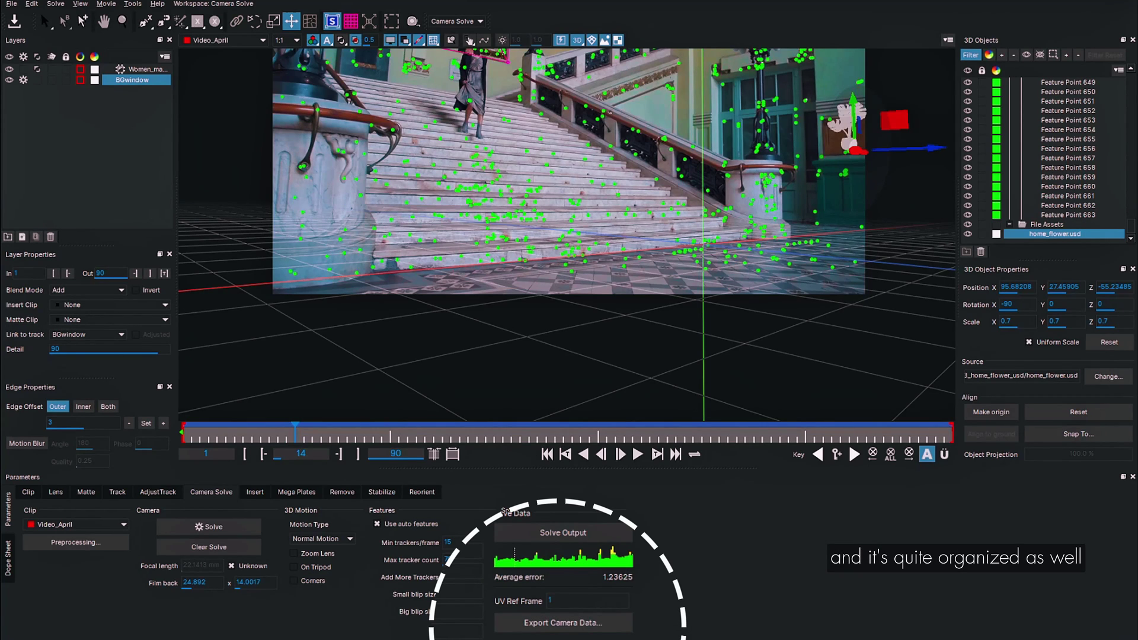
- Export the camera solve data as Alembic 3D Data (*.abc), covering all objects with feature points as individual meshes and mesh faces
click(557, 623)
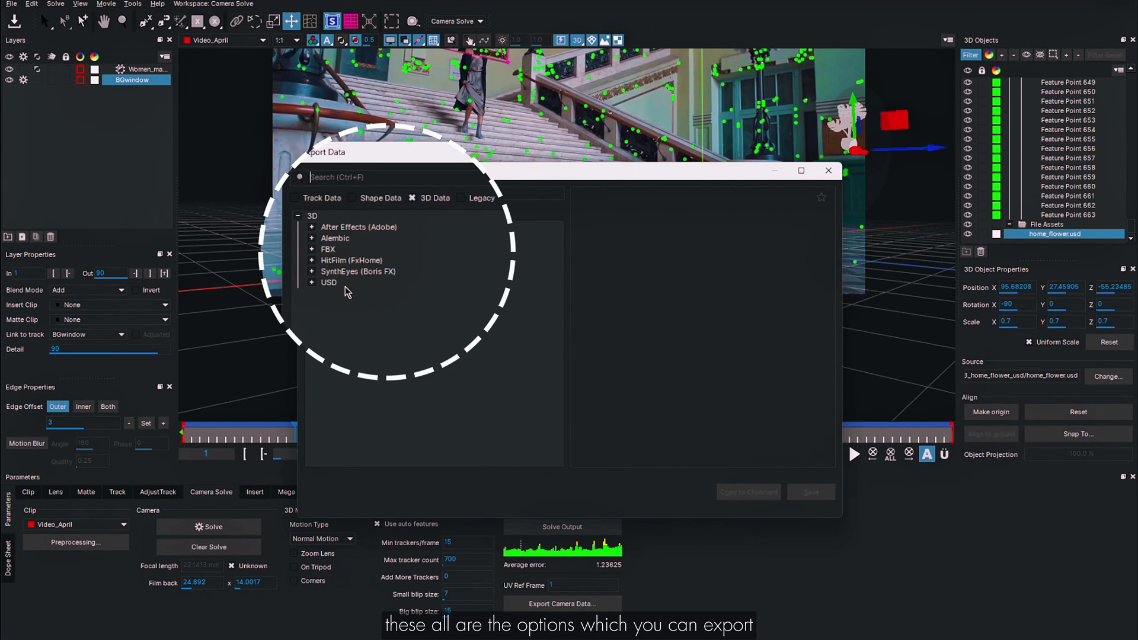
double_click(339, 240)
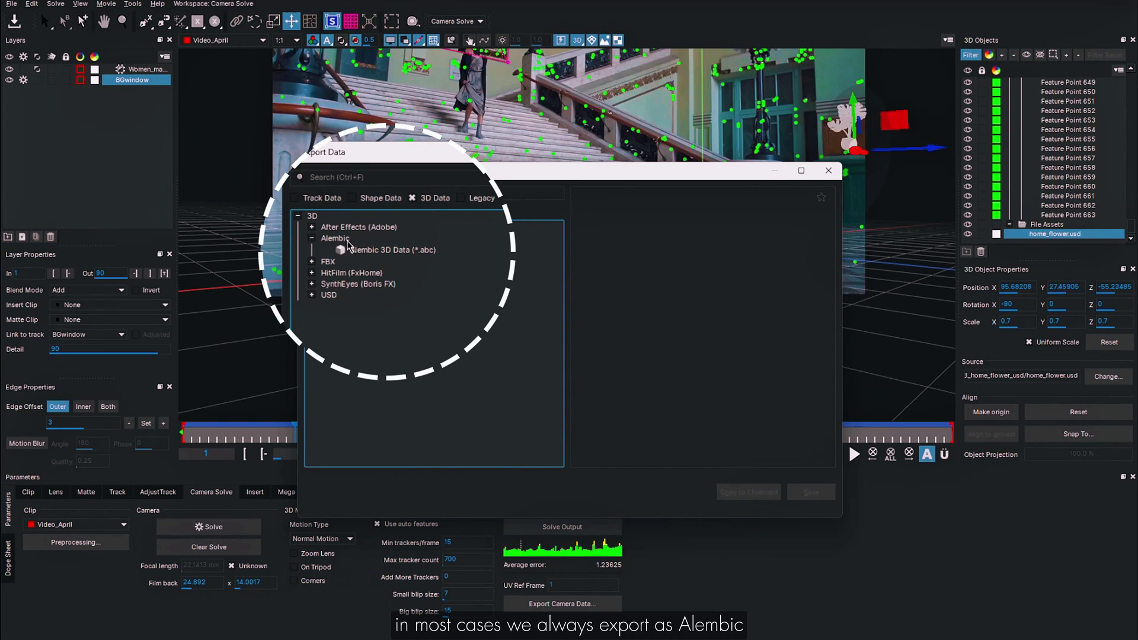
click(385, 250)
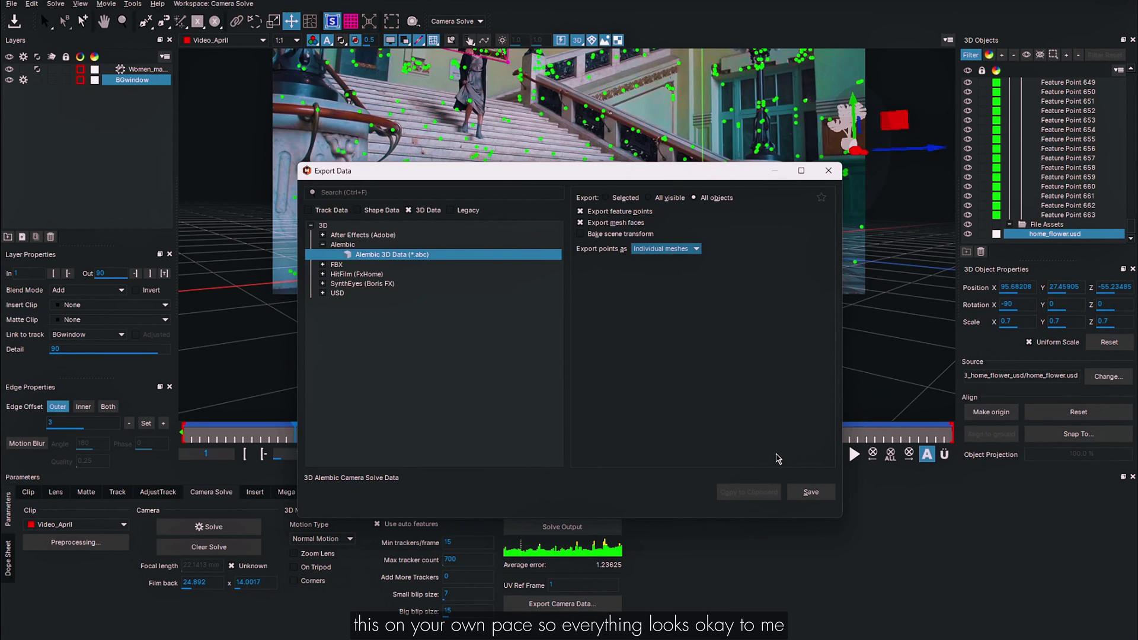
click(816, 501)
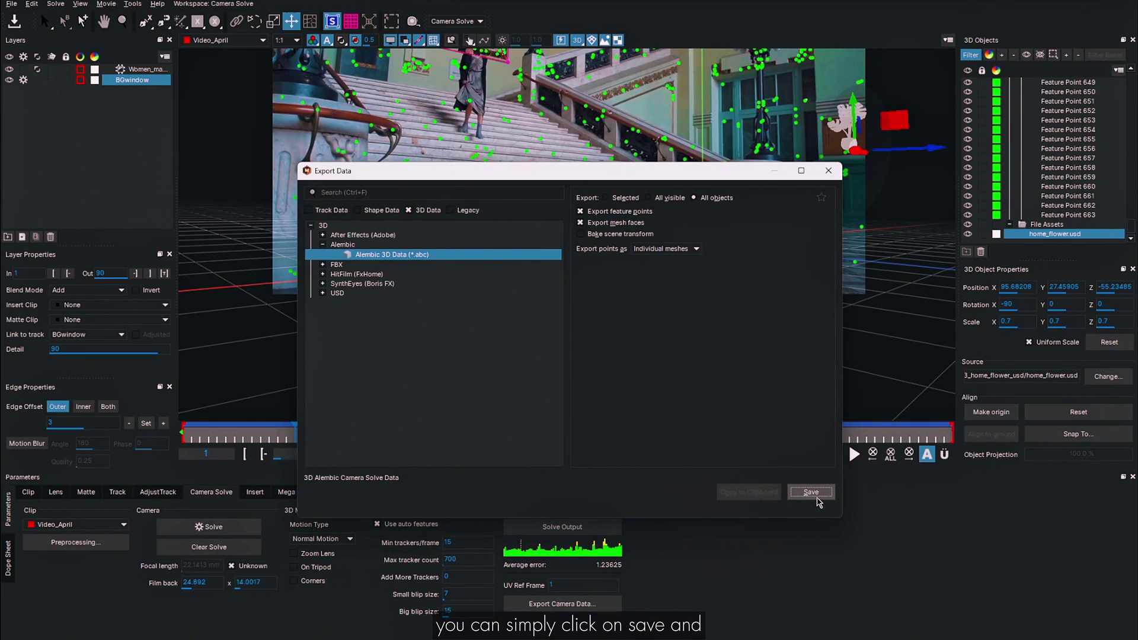